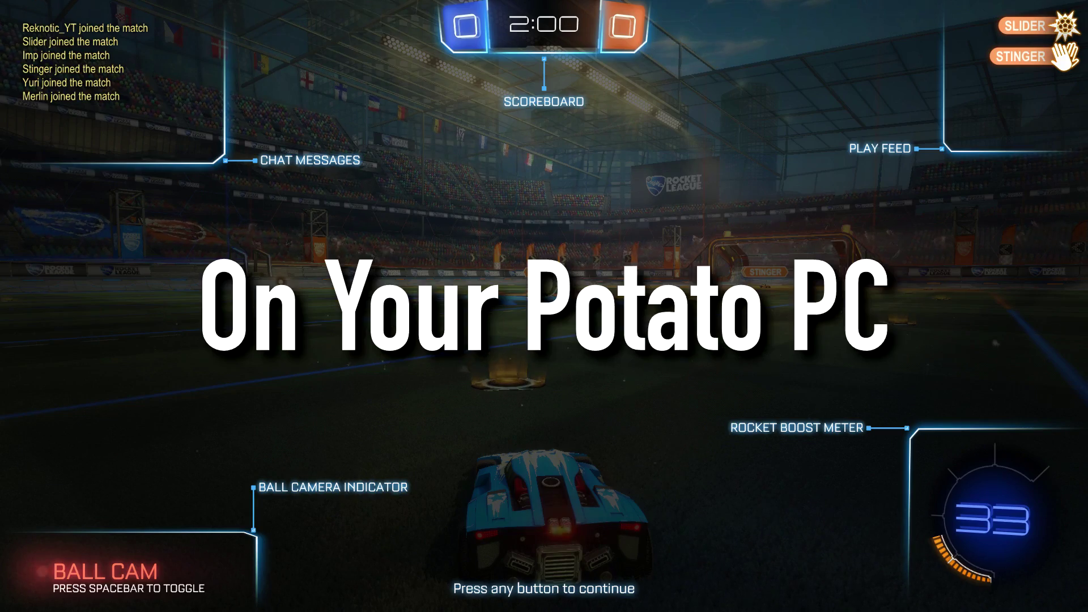
Step: Get past the tutorial screen, then drive and boost into the kickoff ball to score on orange
key(Return)
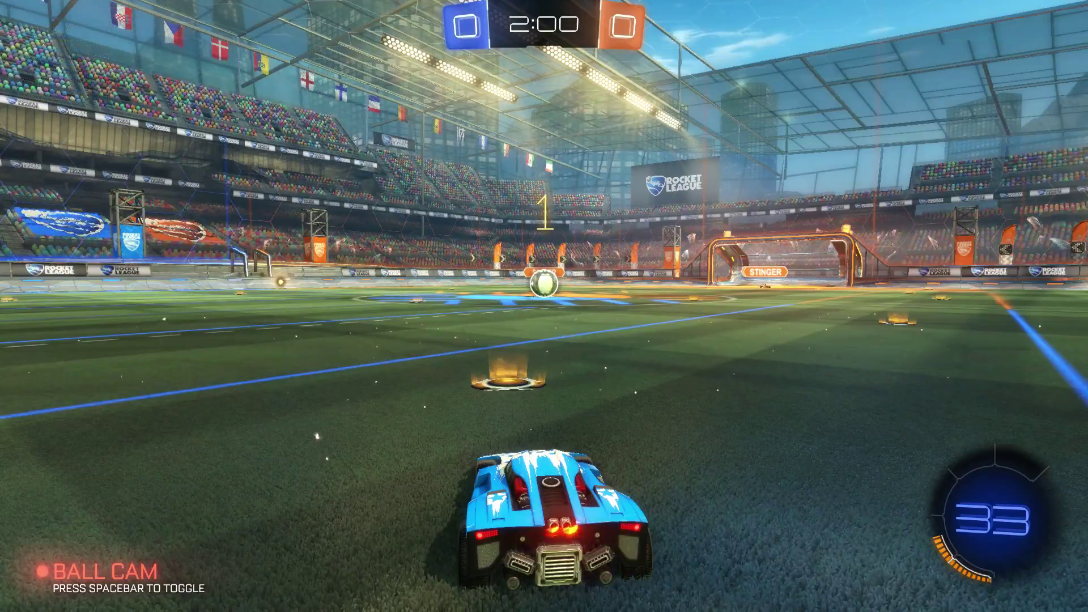
key(w)
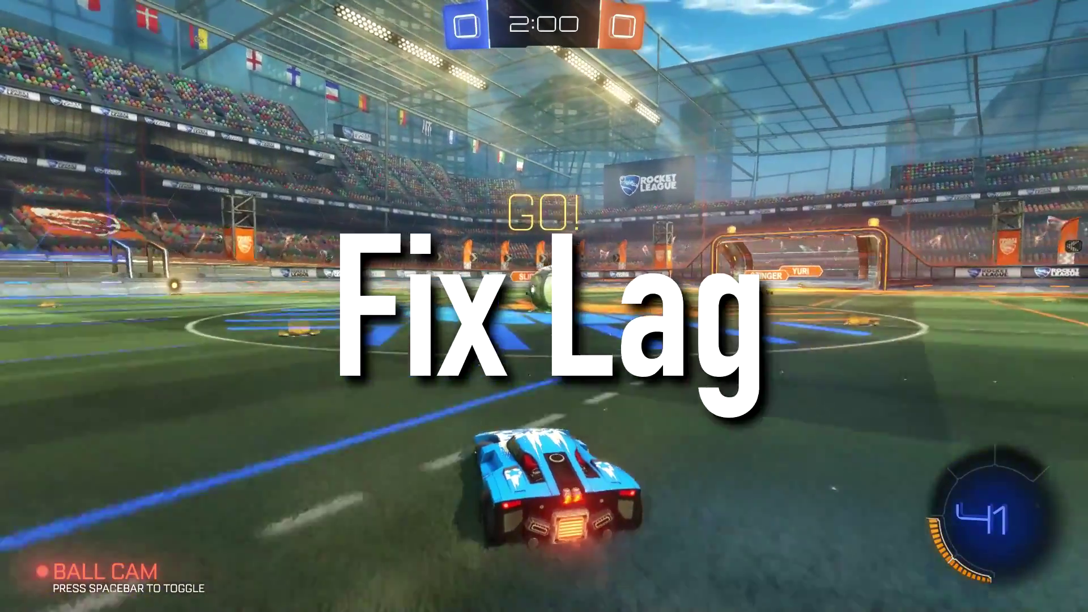
key(shift)
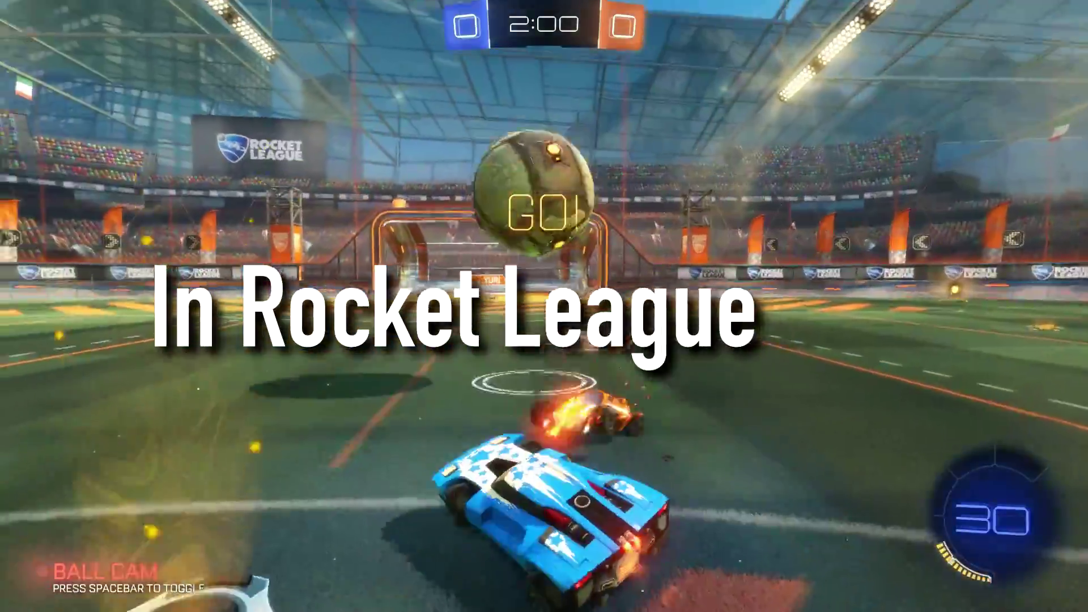
key(w)
key(shift)
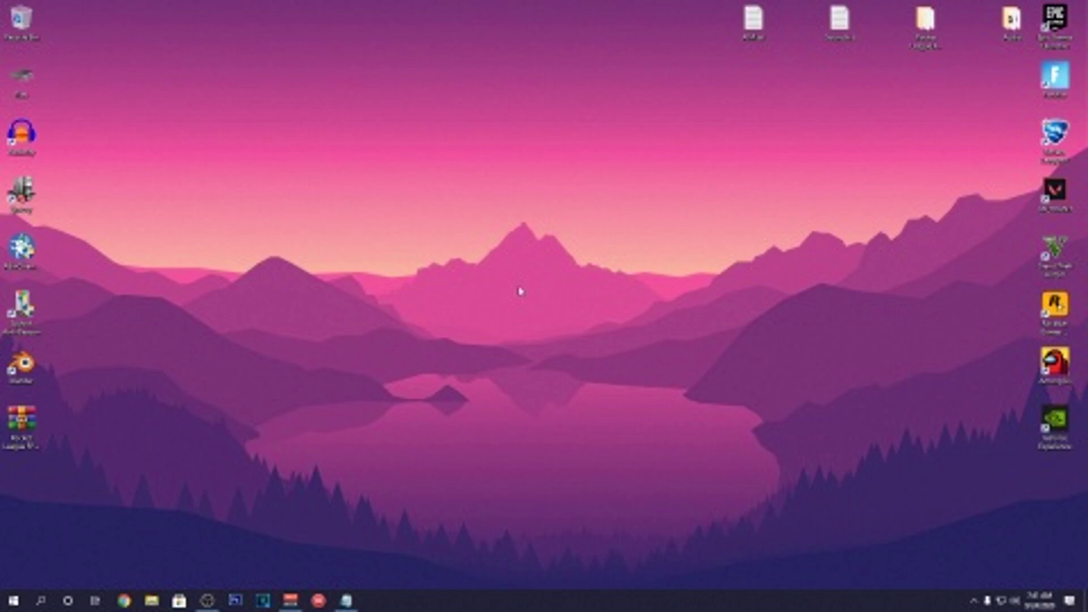
Step: Turn on system protection for Local Disk (C:) in System Properties
click(13, 601)
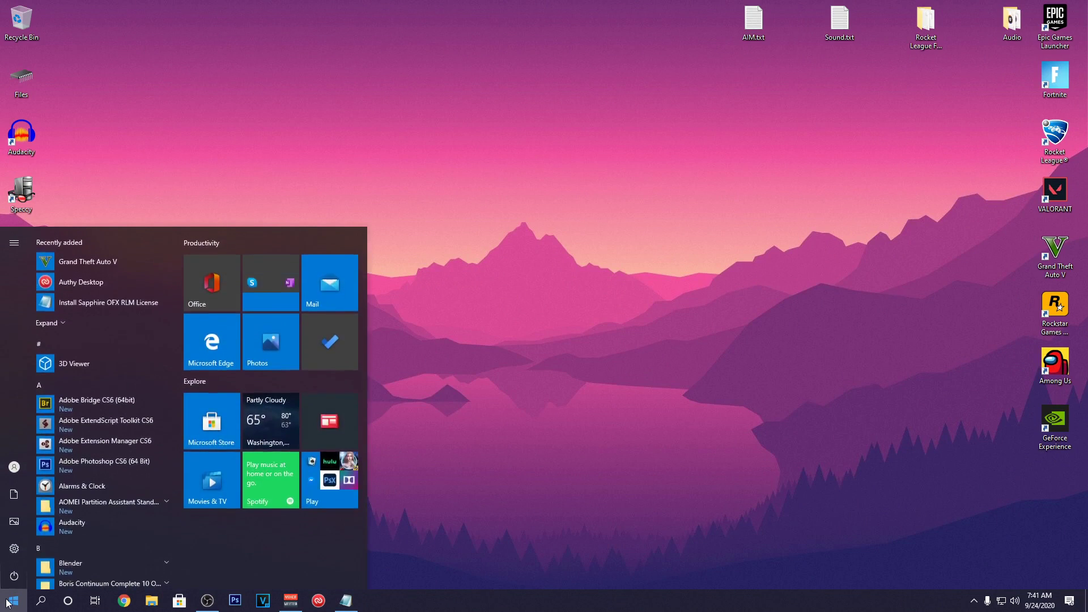
text(create a restore point)
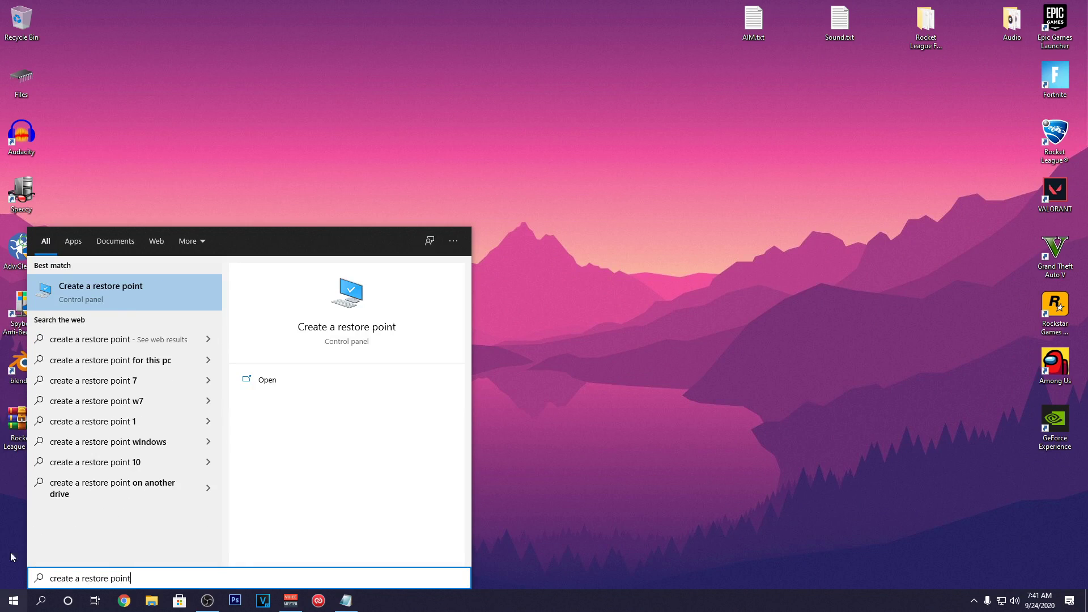
key(Return)
drag(206, 120, 454, 146)
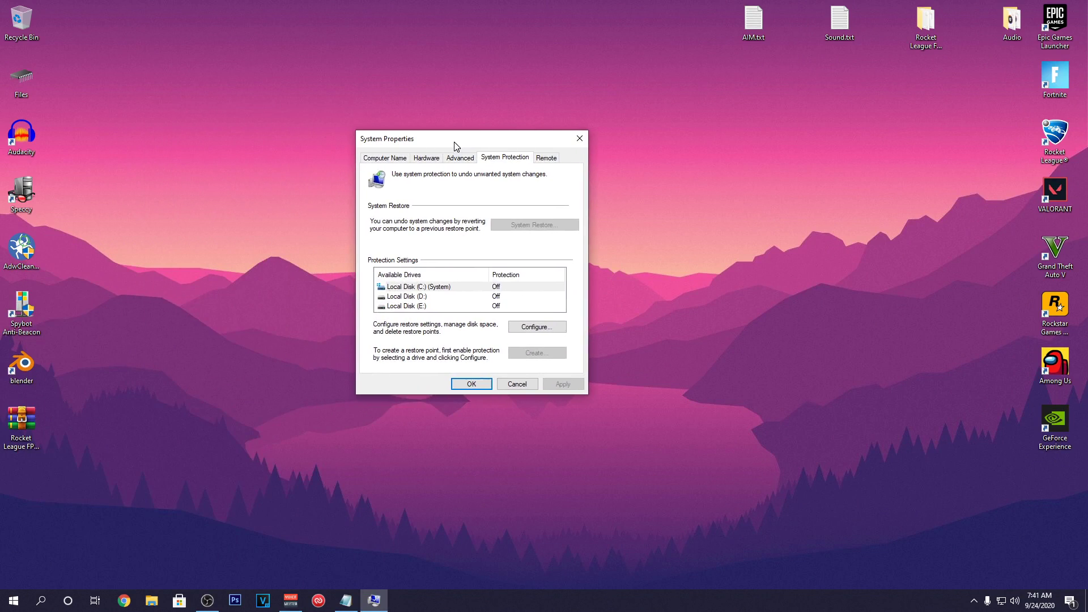
click(438, 288)
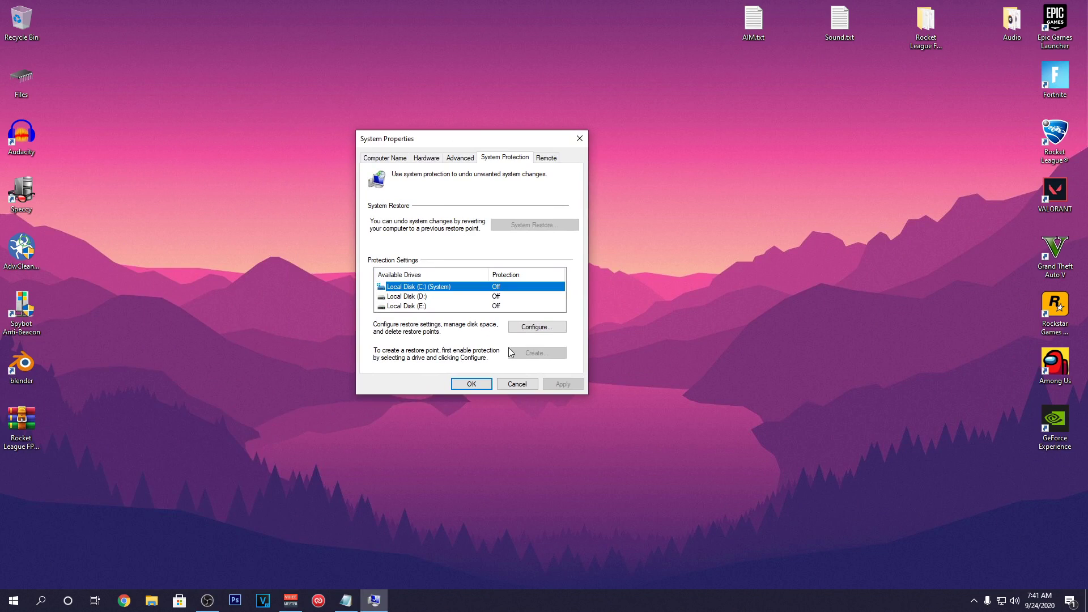
click(530, 327)
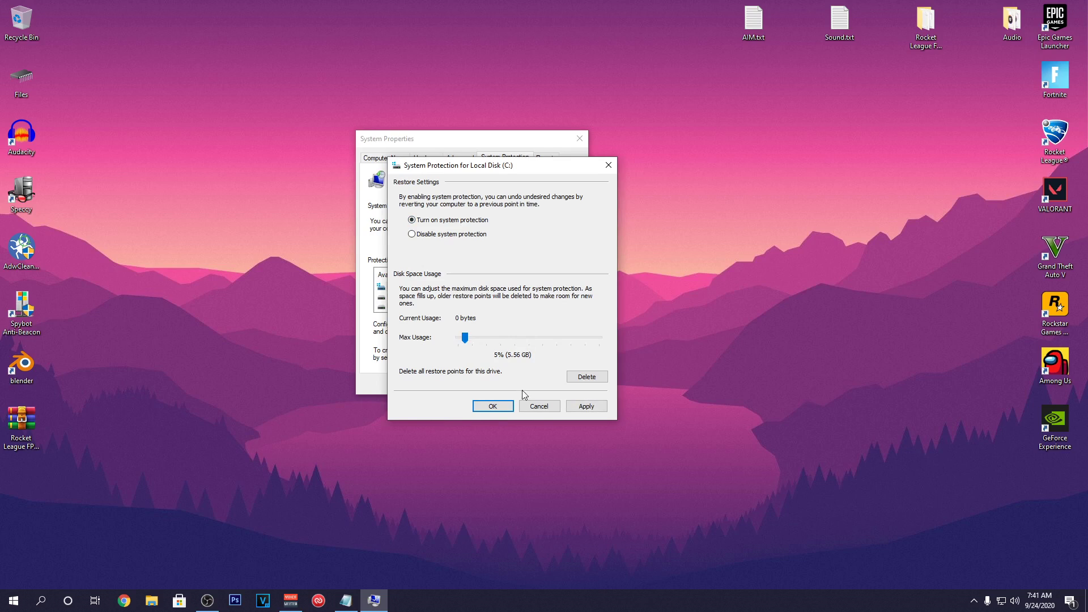
click(592, 408)
click(492, 406)
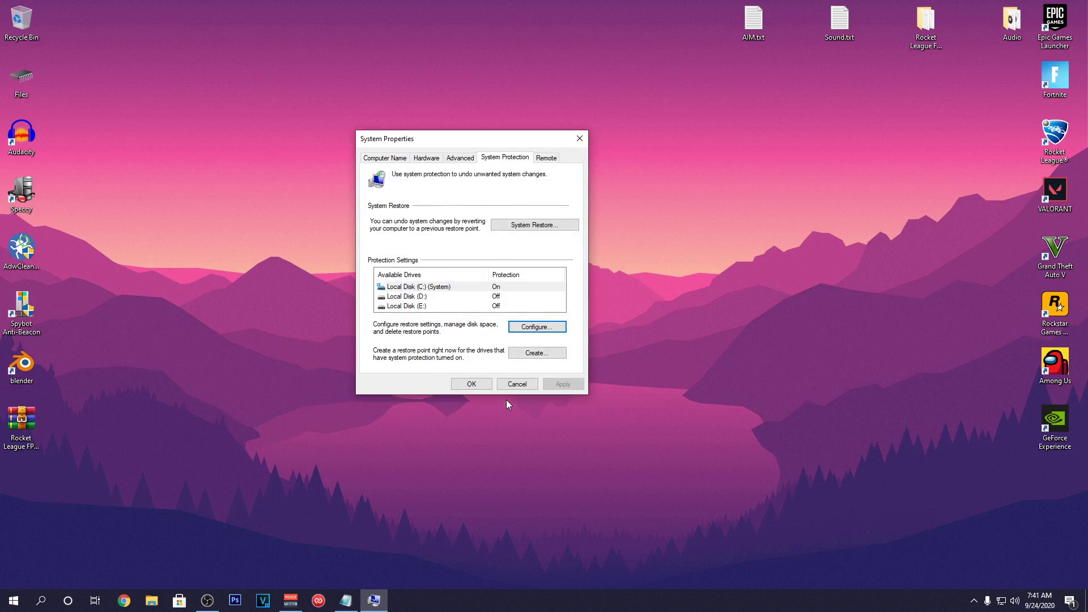
Step: Create a restore point named 'Reknotic Backup' and dismiss the success message
click(535, 354)
text(Rek)
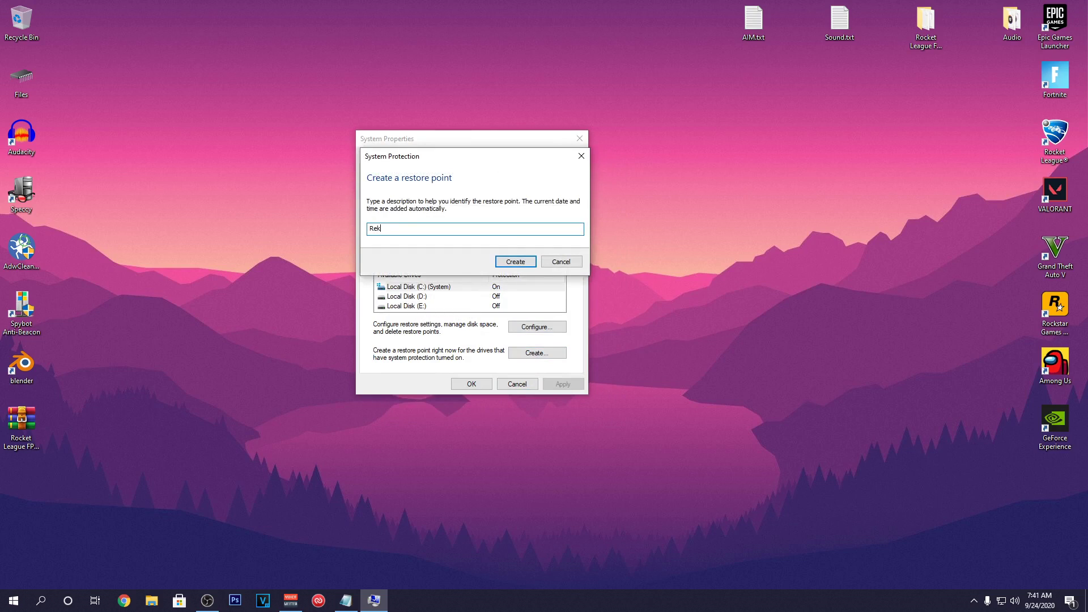
text(notic Backup)
click(522, 262)
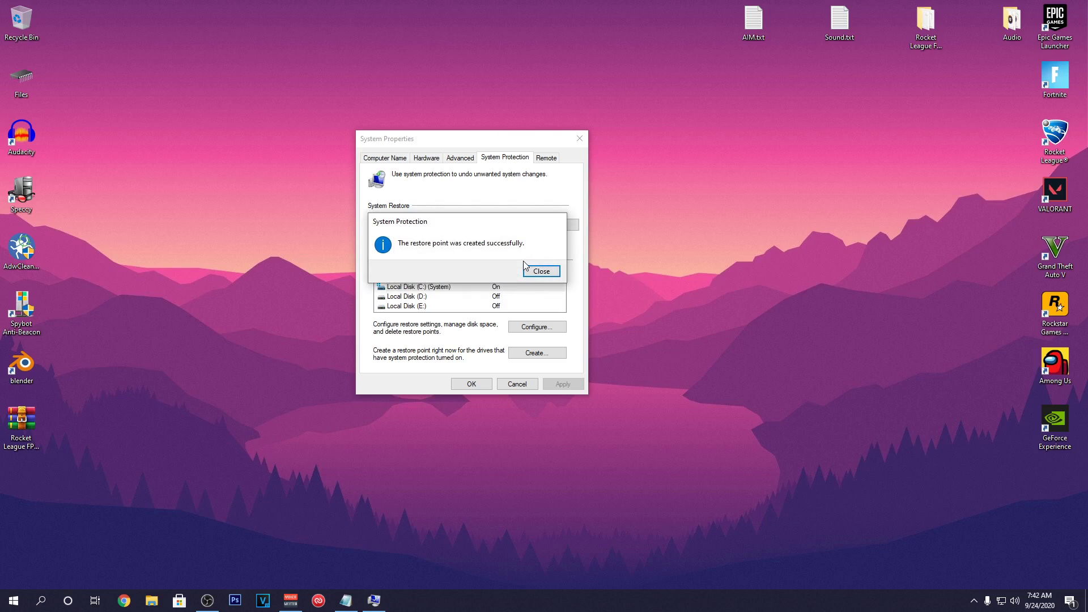
click(540, 273)
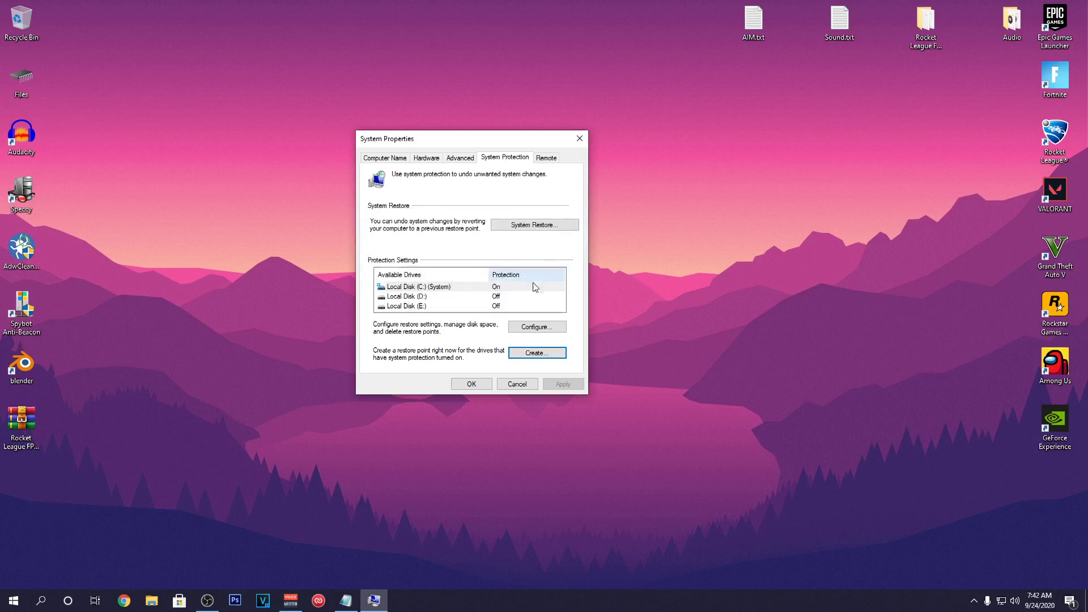
Step: Extract the Rocket League FPS Boost Pack archive into its own folder on the desktop
click(470, 385)
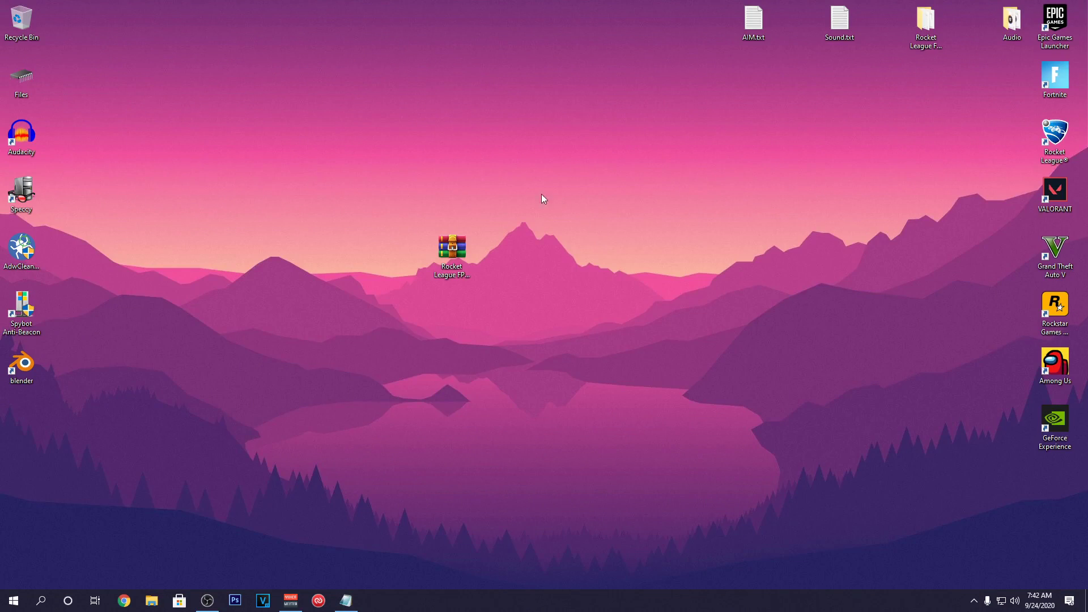
drag(393, 188, 533, 338)
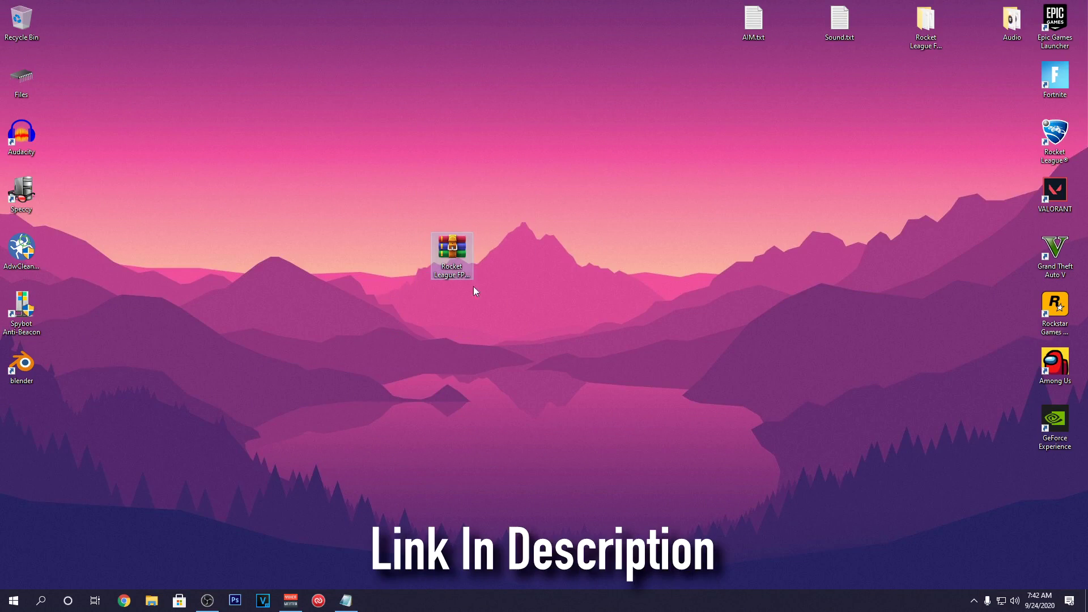
right_click(456, 267)
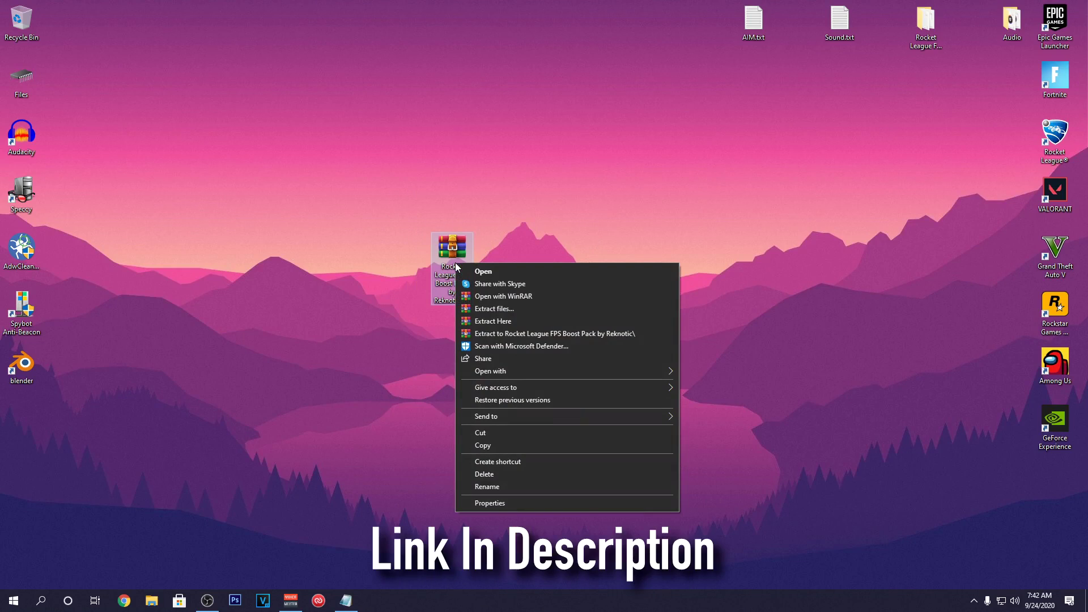
click(554, 334)
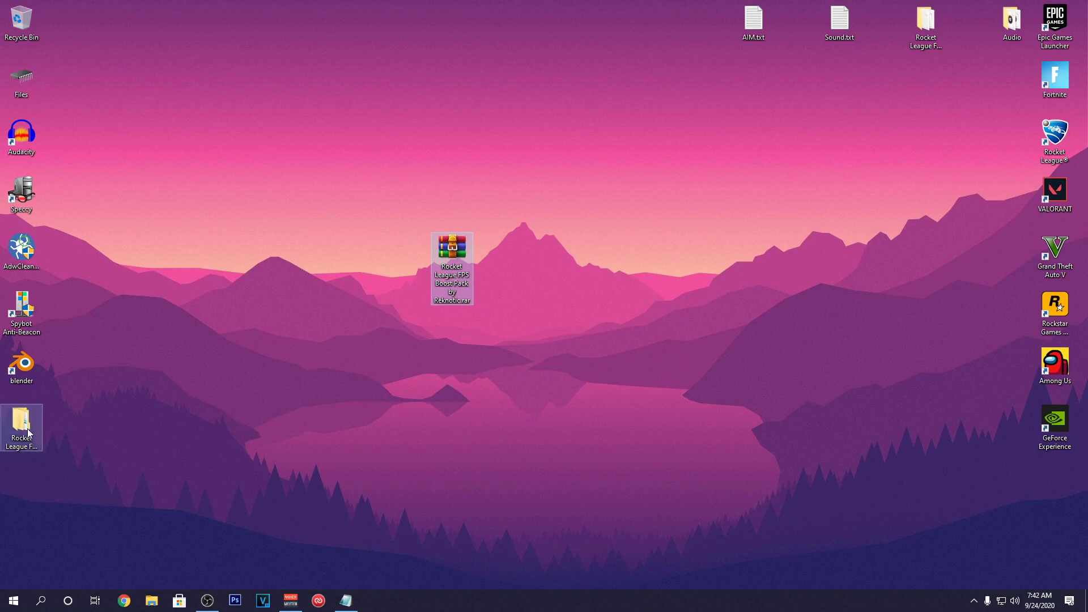
drag(23, 425, 499, 266)
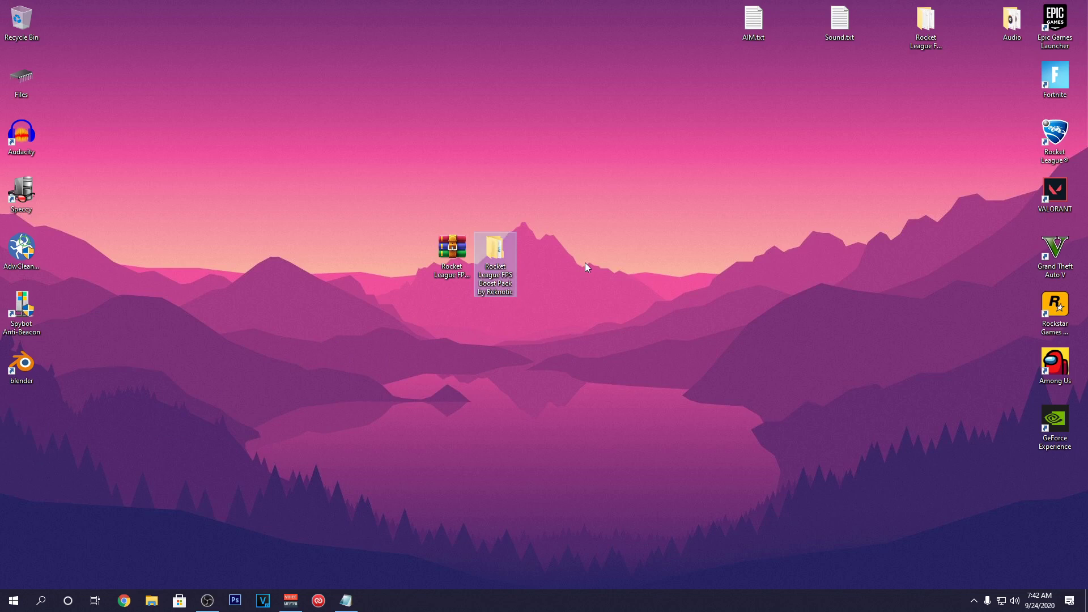
Step: Open the extracted pack's 1-Configs folder and look over the Medium end and Ultra low end presets
double_click(498, 262)
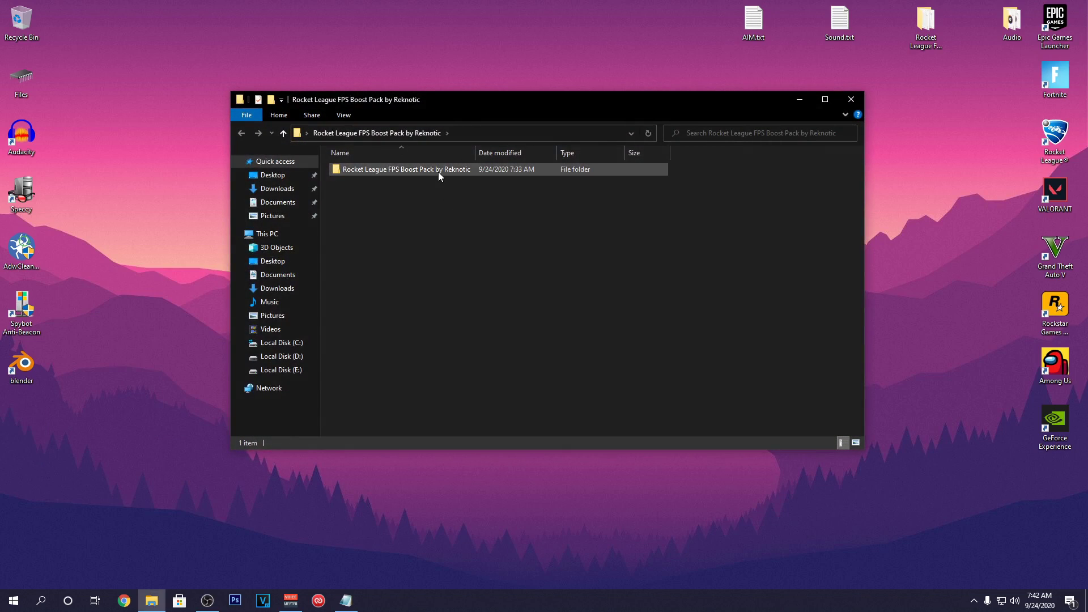
double_click(438, 171)
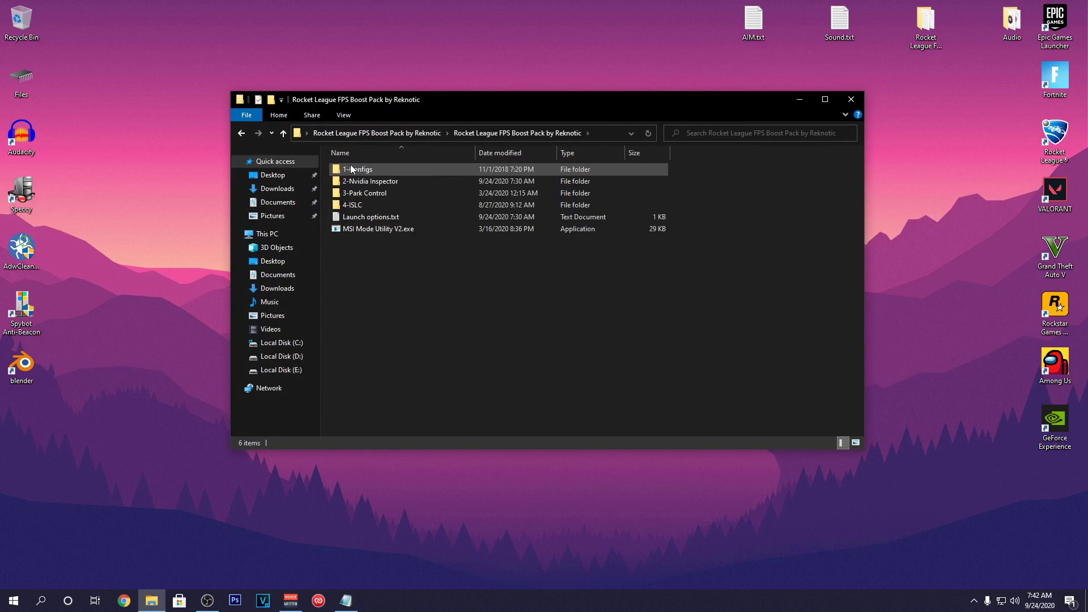
click(393, 168)
double_click(489, 169)
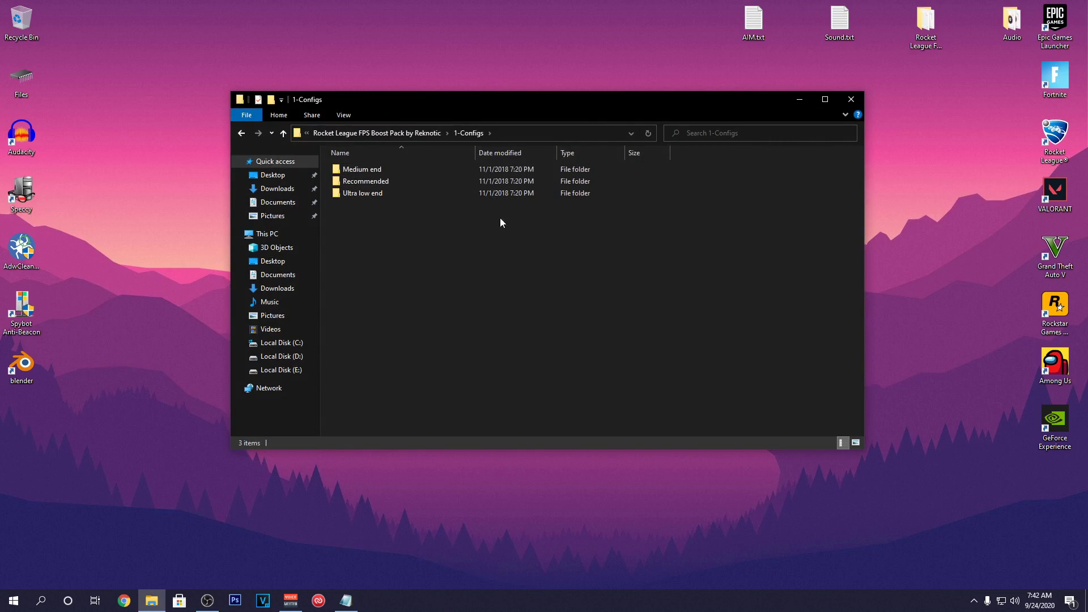
drag(620, 217, 551, 168)
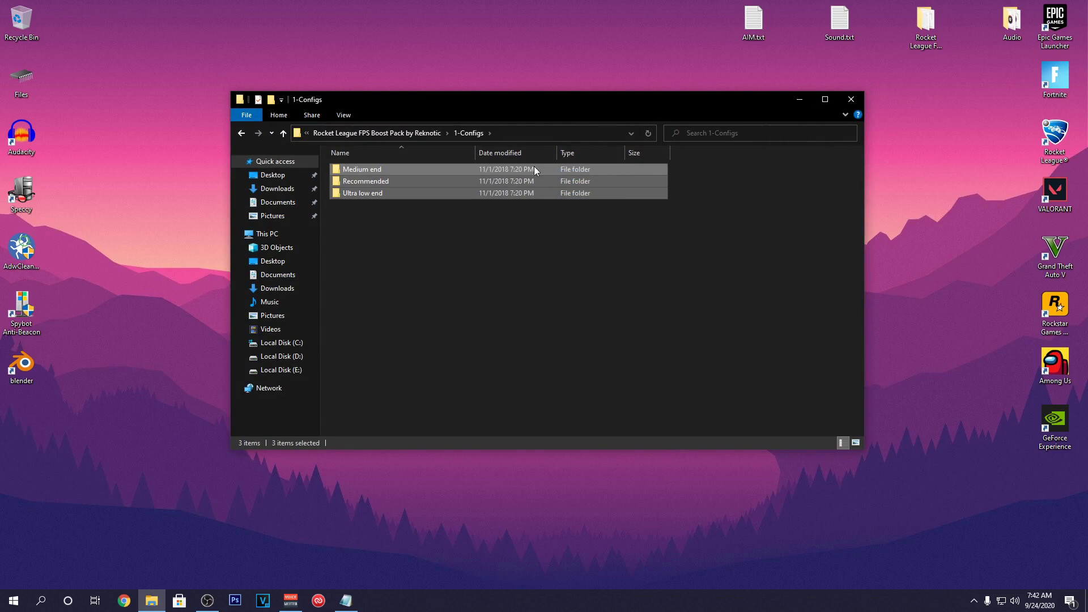
click(450, 219)
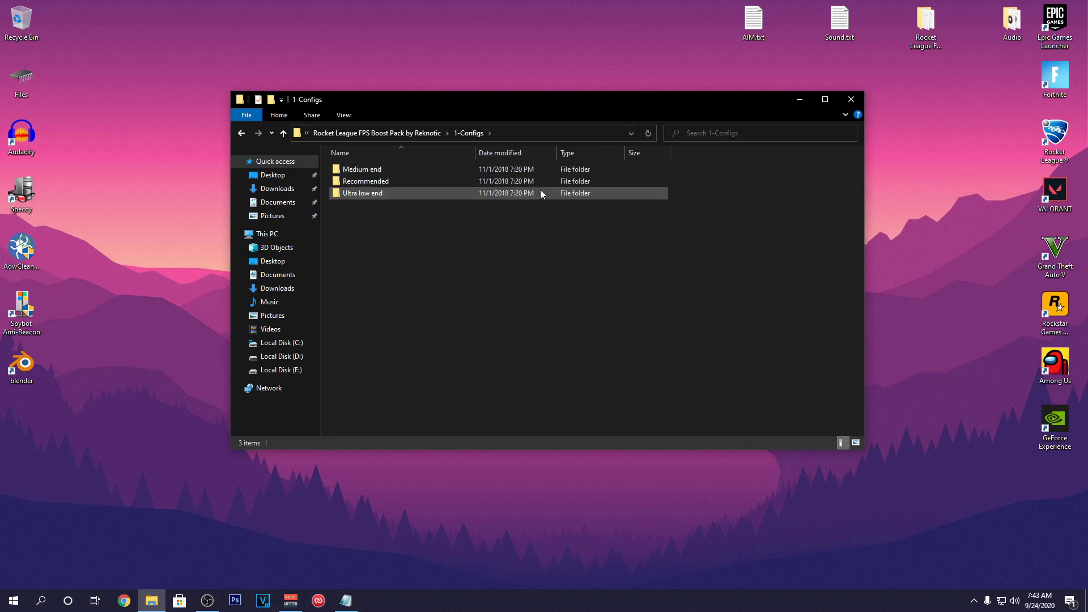
click(491, 171)
click(410, 193)
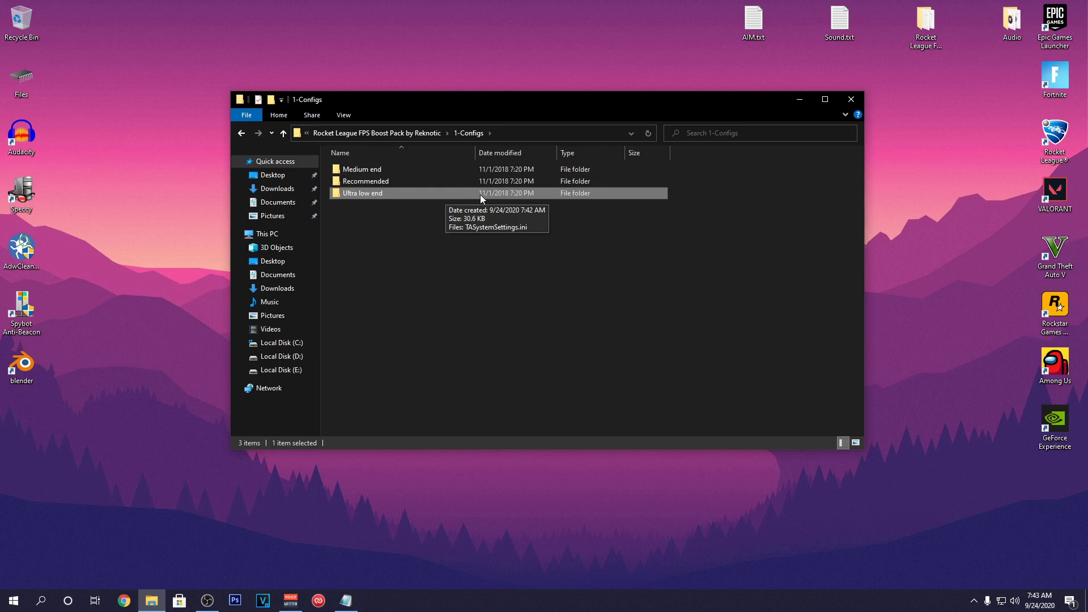
Step: Copy TASystemSettings.ini from the Recommended preset folder
click(368, 182)
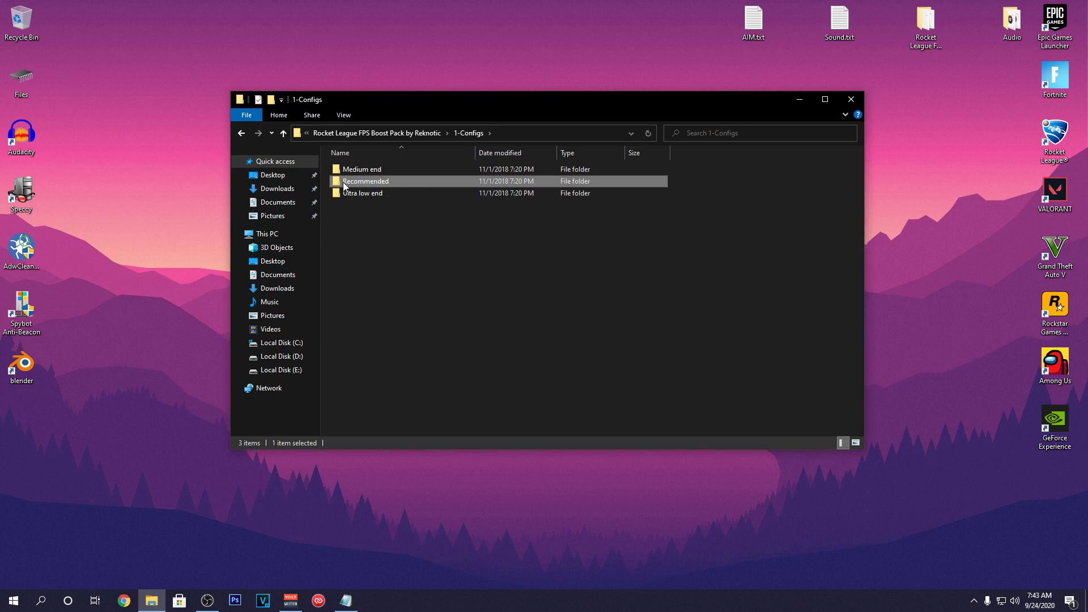
double_click(426, 182)
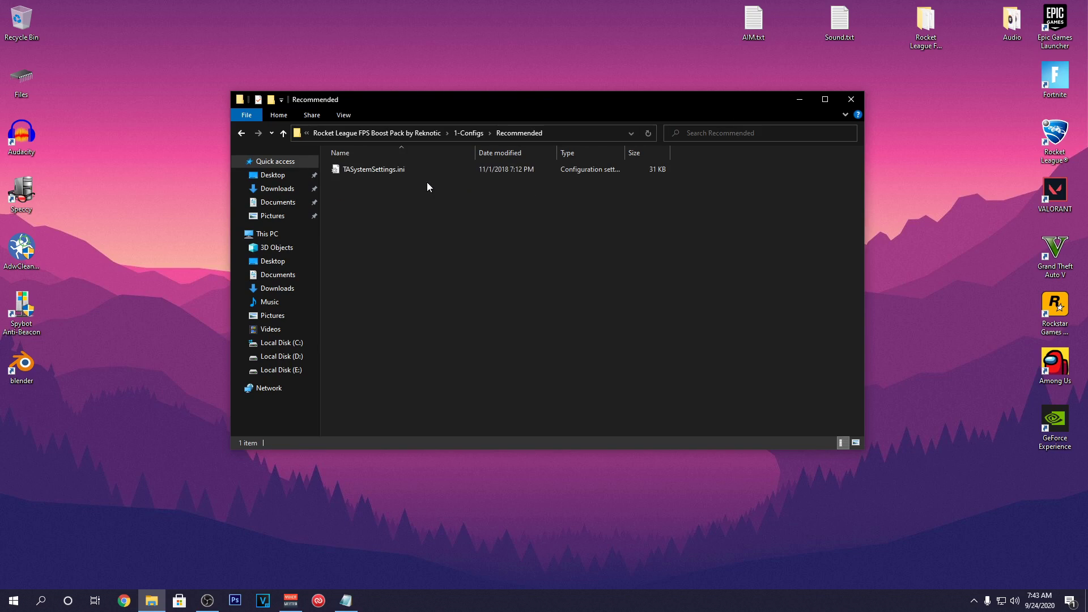
right_click(383, 169)
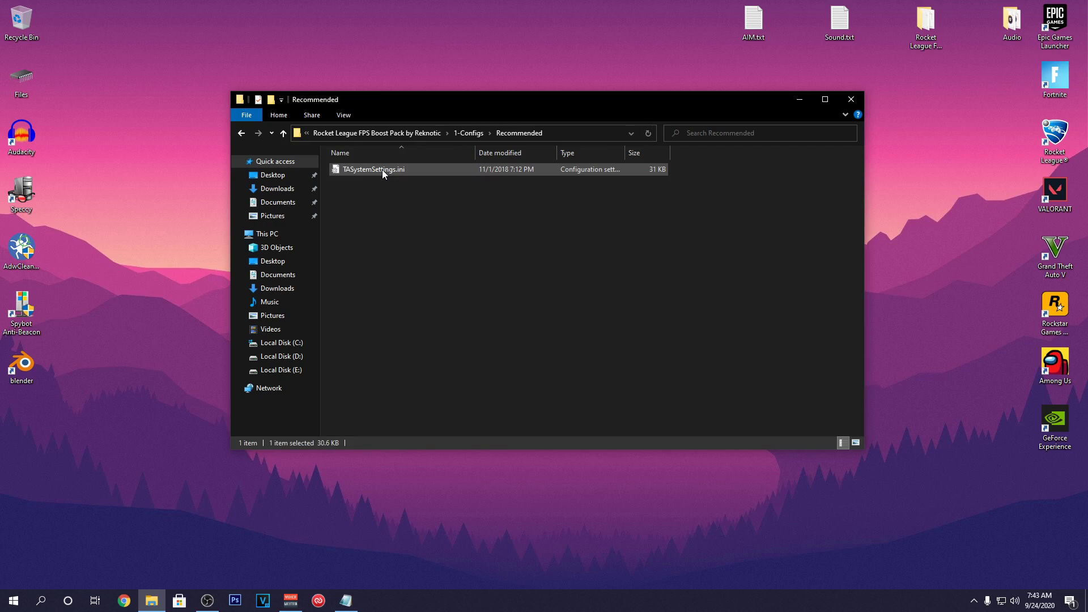
click(411, 378)
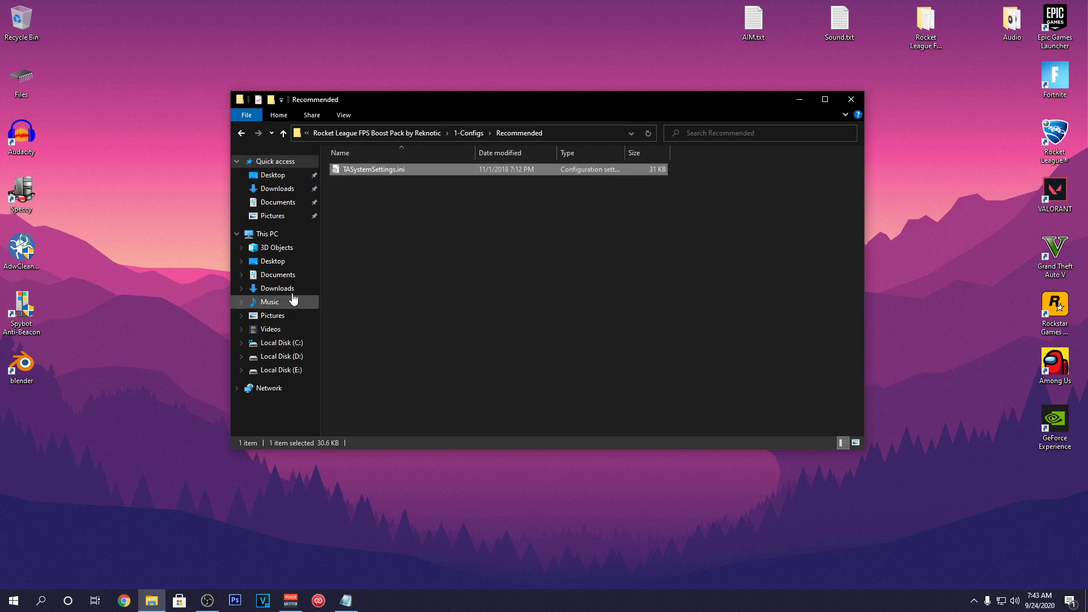
Step: Paste it into Documents\My Games\Rocket League\TAGame\Config, replacing the existing file
click(294, 279)
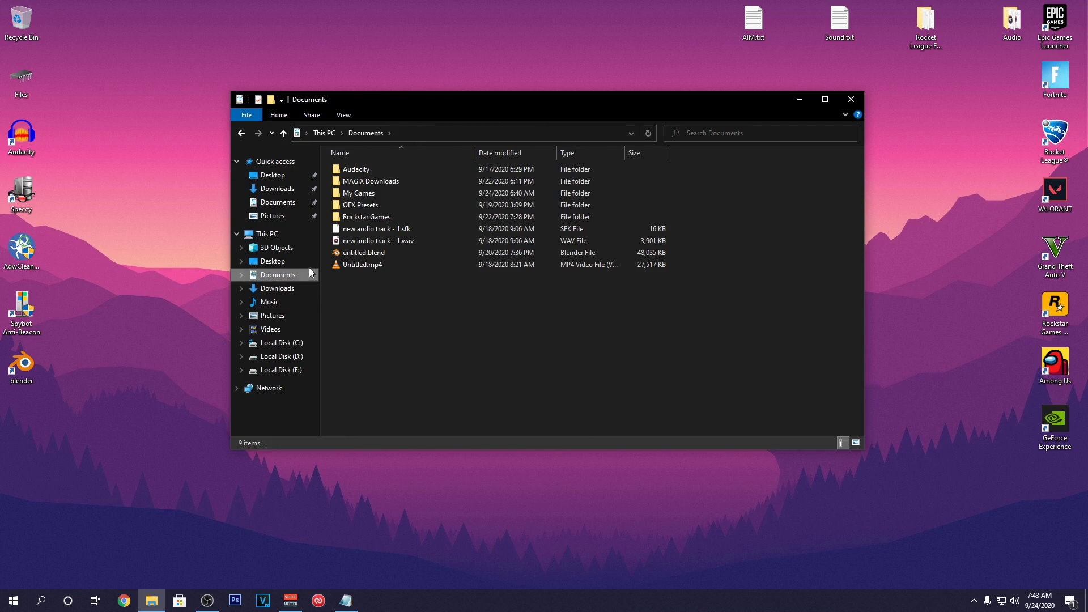
click(379, 193)
double_click(410, 193)
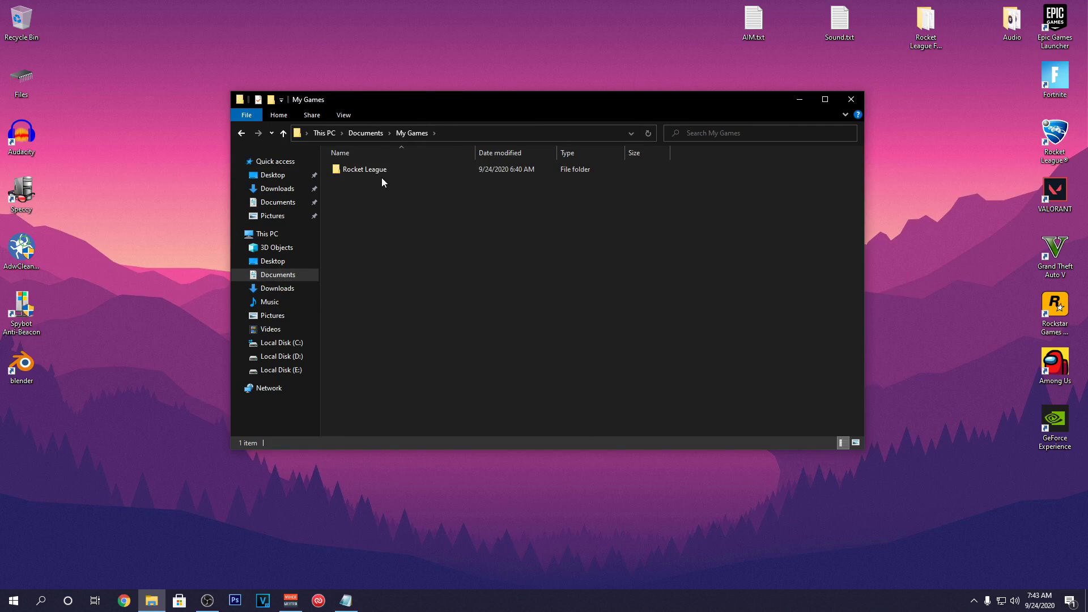
double_click(377, 170)
double_click(427, 183)
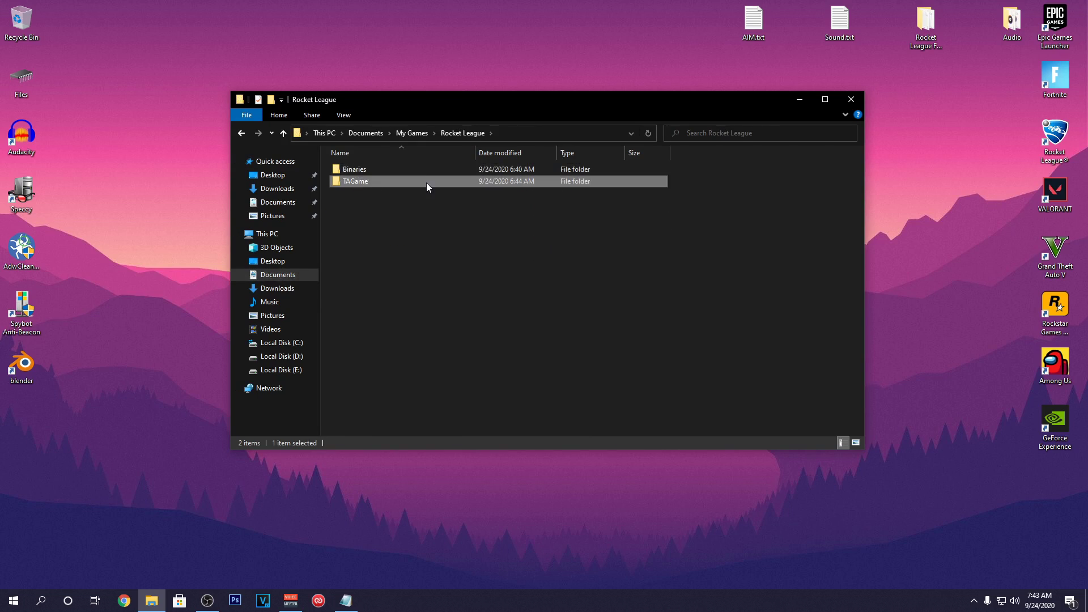
double_click(361, 181)
right_click(419, 214)
click(454, 292)
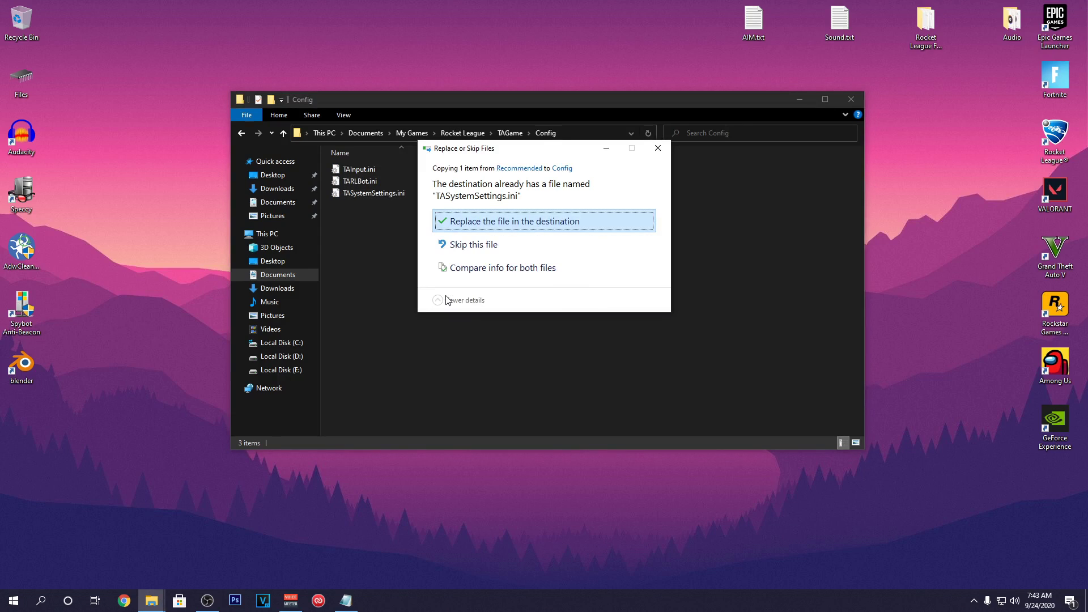
click(552, 229)
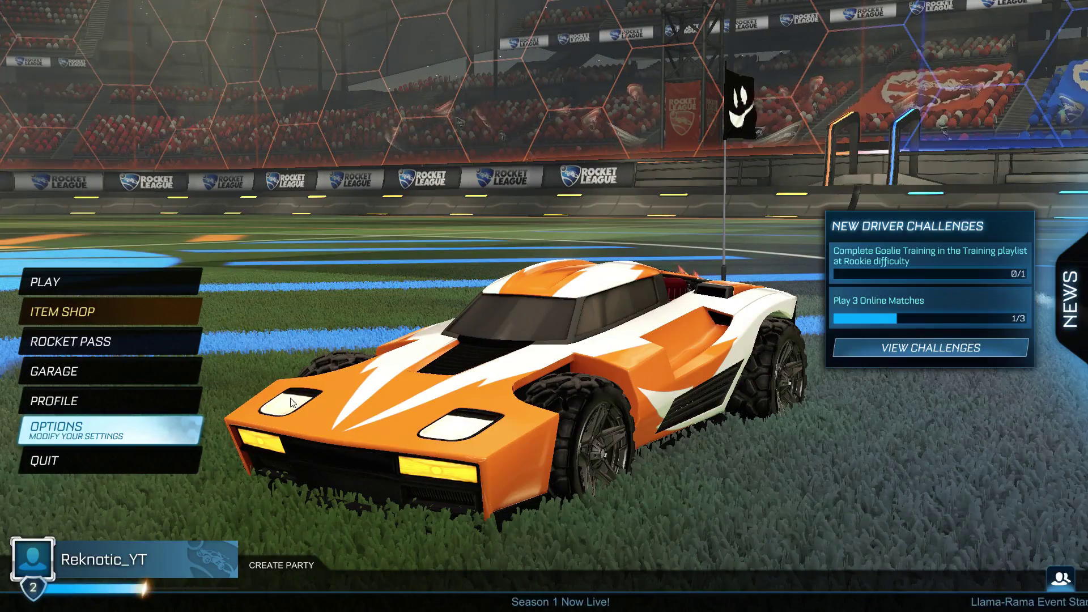
Step: In Video options keep 1920 x 1080 Fullscreen and set Render Quality and Render Detail to Performance
click(158, 426)
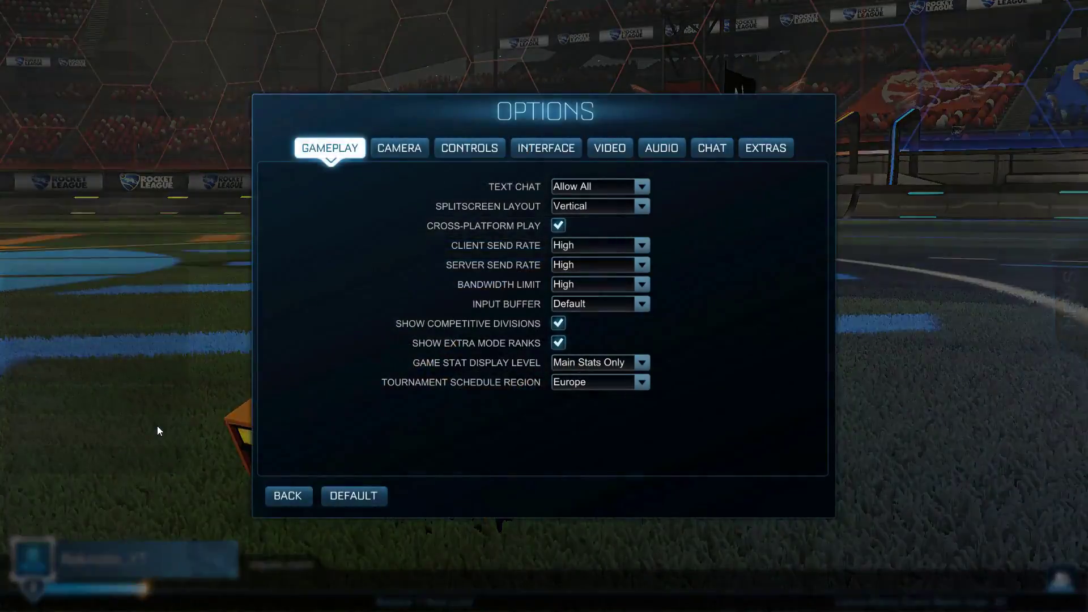
click(604, 156)
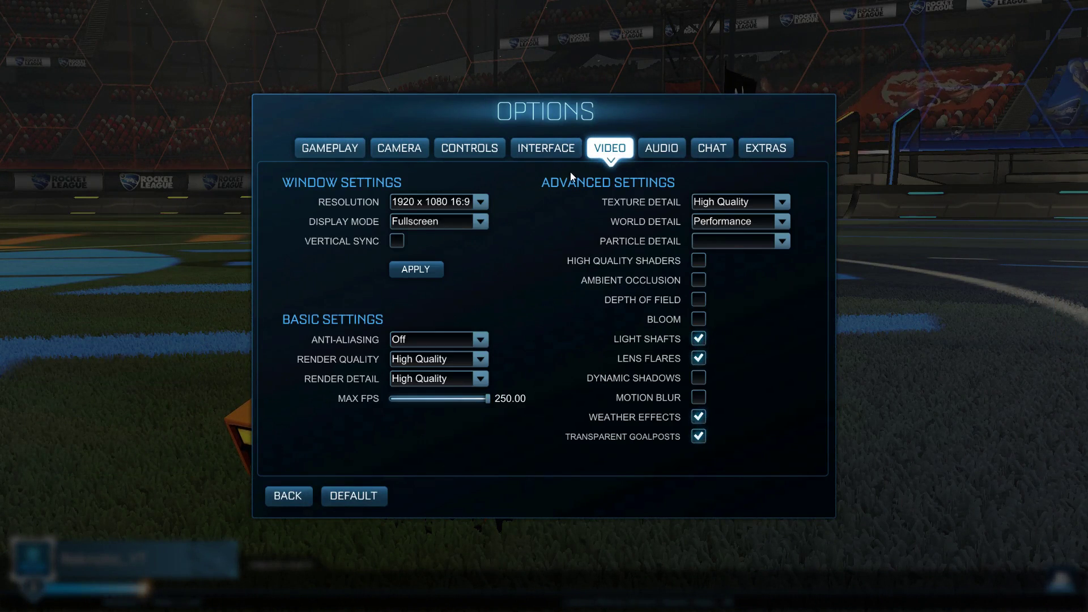
click(481, 203)
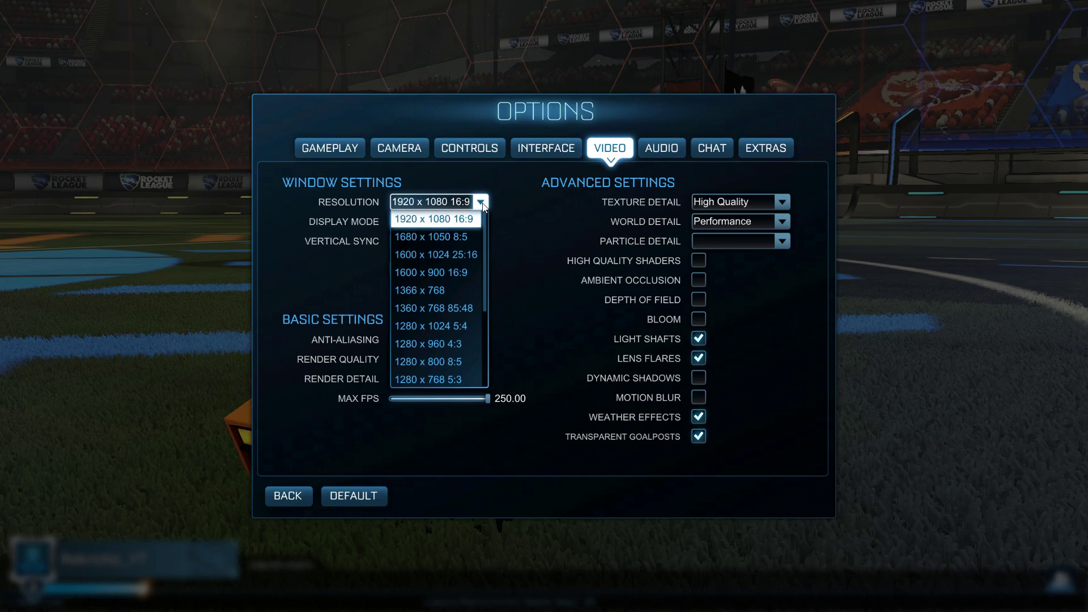
click(482, 205)
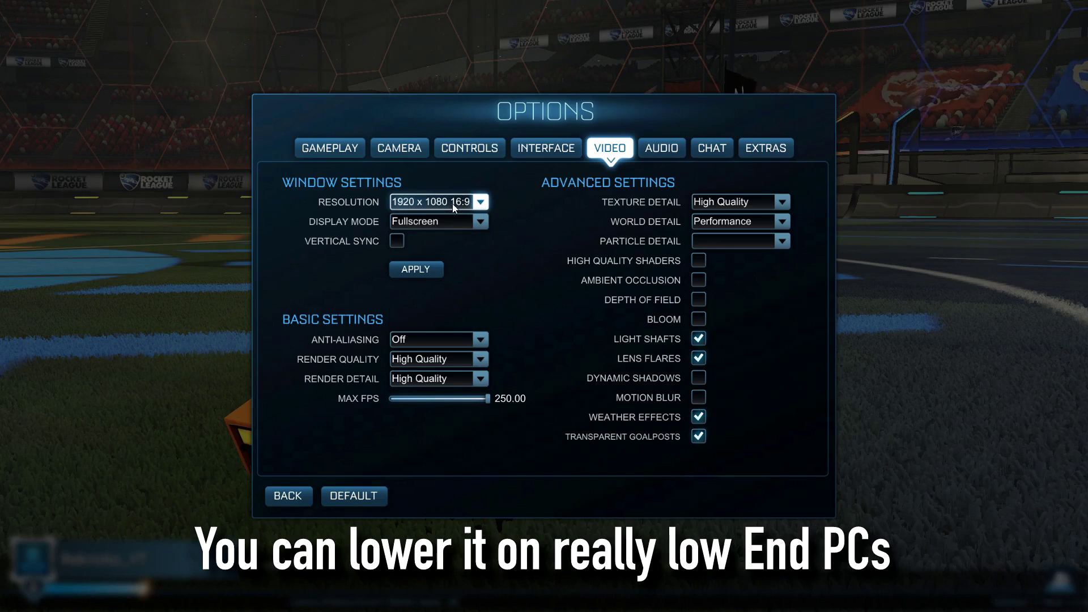
click(468, 221)
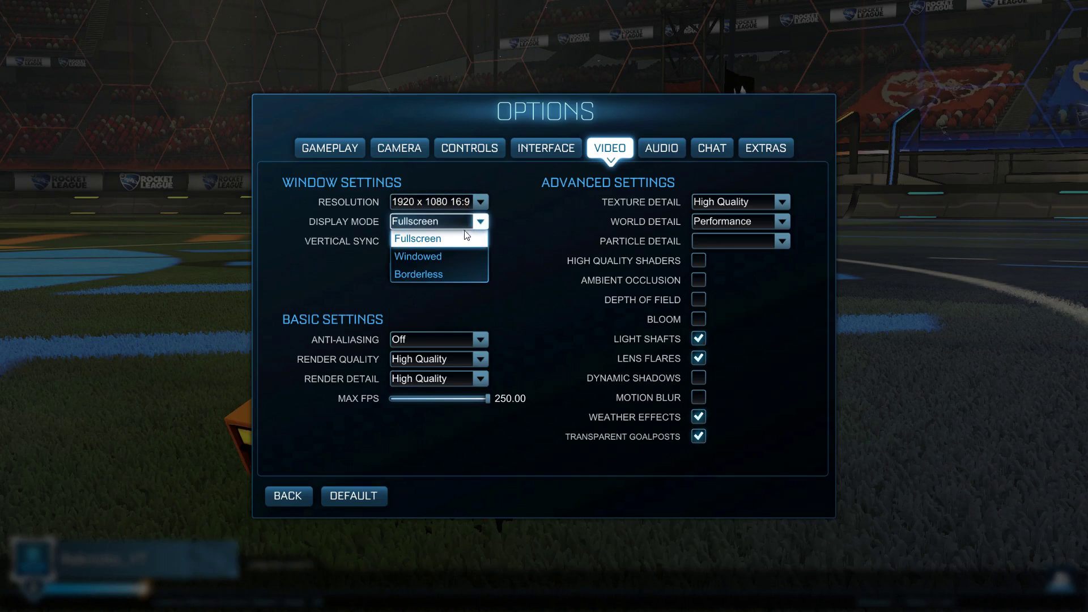
click(461, 240)
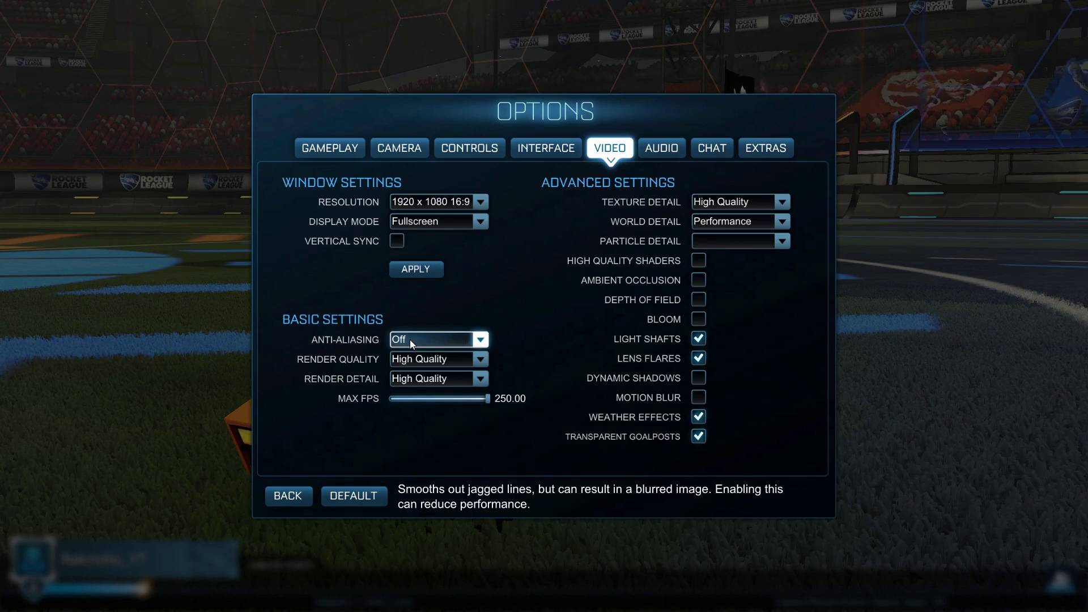
click(447, 355)
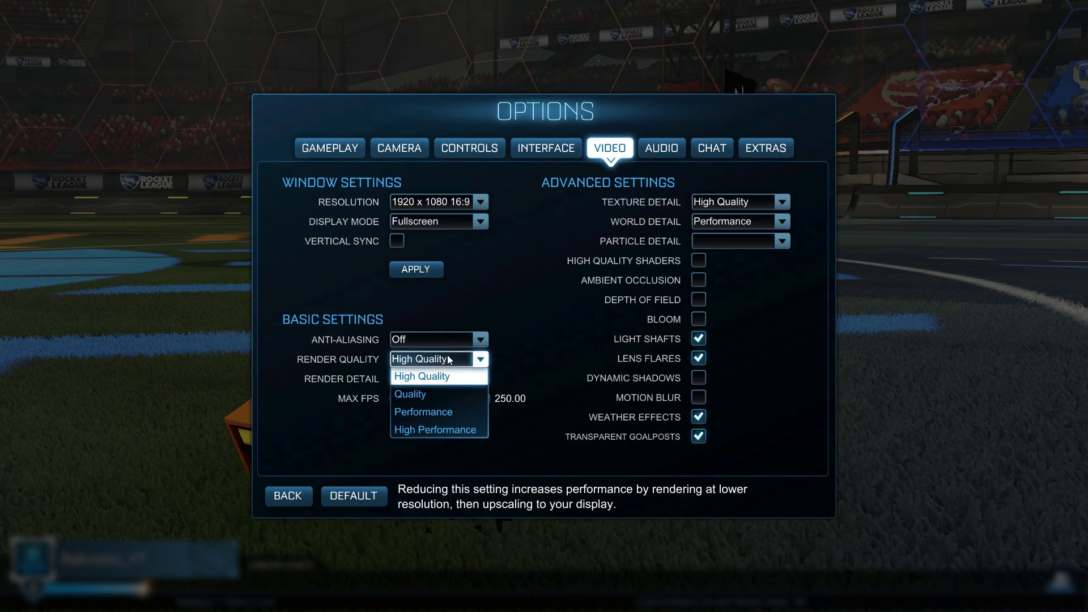
click(434, 411)
click(445, 379)
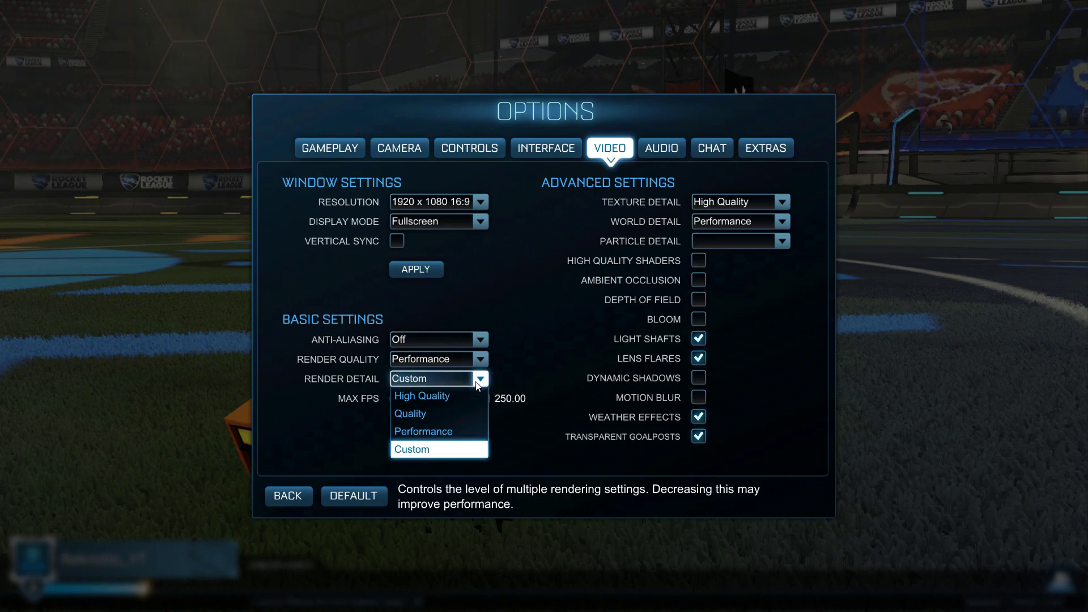
click(445, 430)
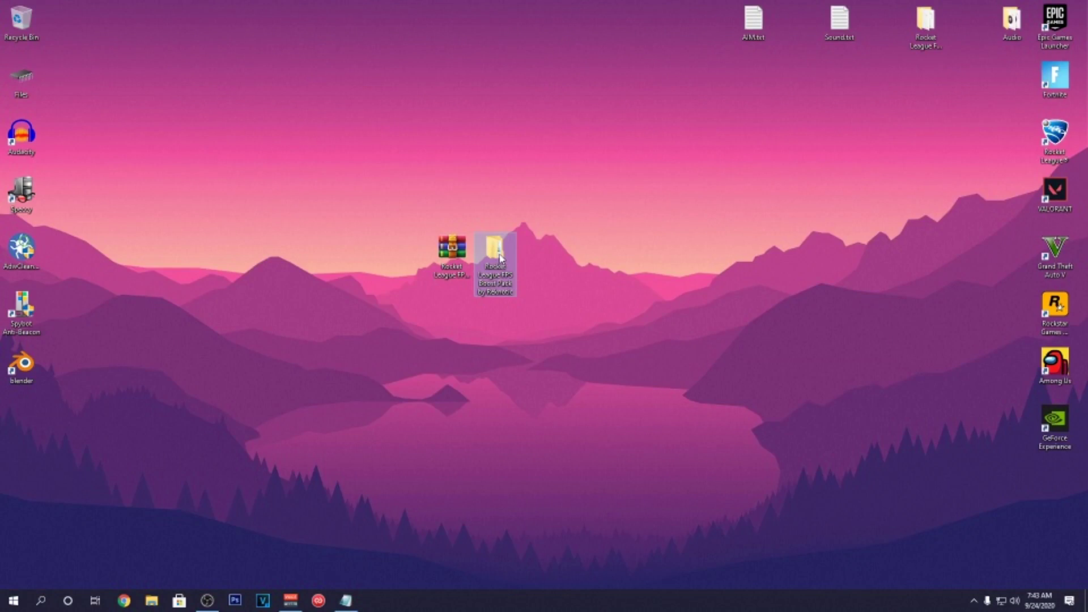
Step: Go from the desktop boost pack folder through its inner folder into 2-Nvidia Inspector
double_click(500, 258)
double_click(422, 171)
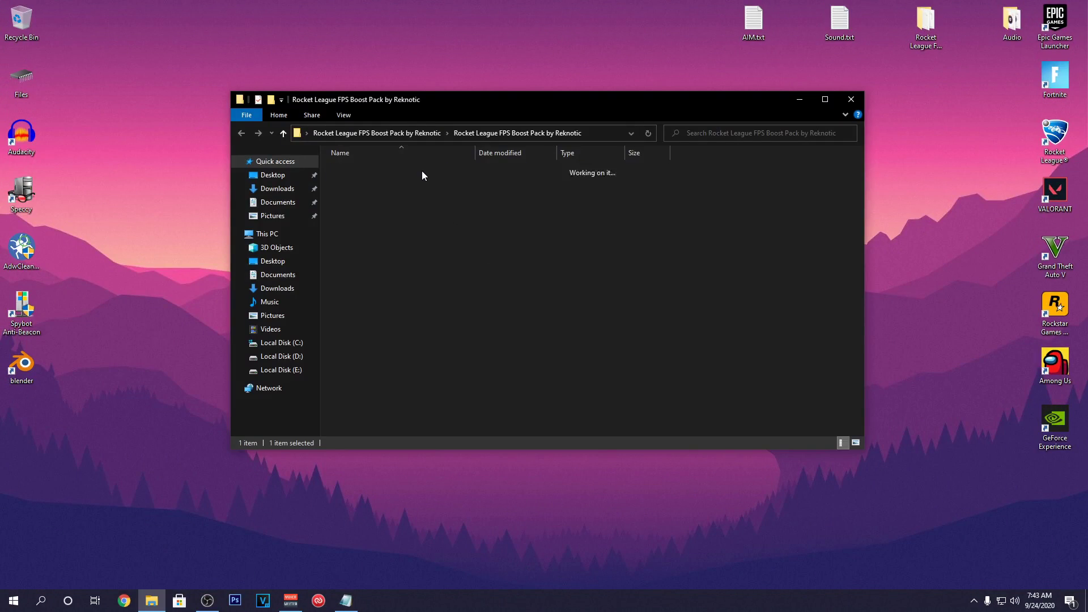
click(358, 184)
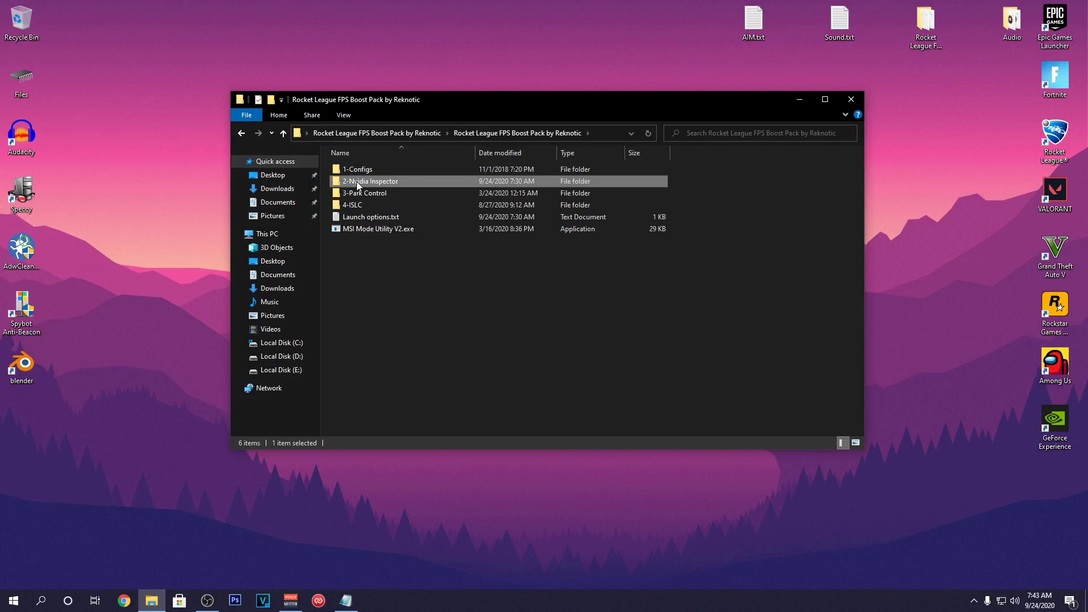
double_click(450, 181)
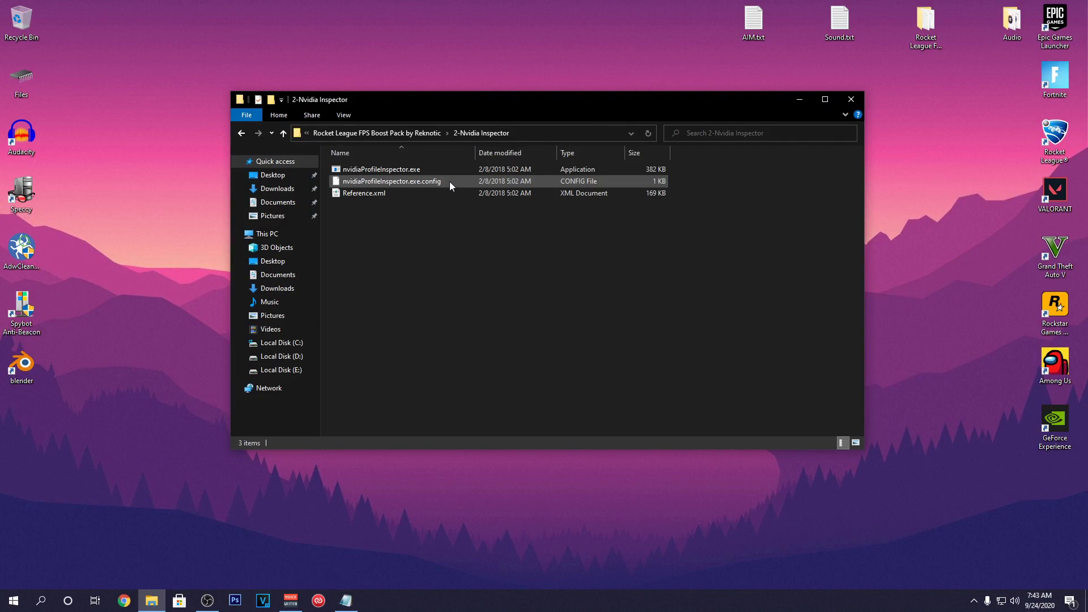
Step: Run nvidiaProfileInspector.exe as administrator and set Frame Rate Limiter Mode to 0x00000004 DELAY_FLIP_BY_FLIPMETERING
double_click(401, 170)
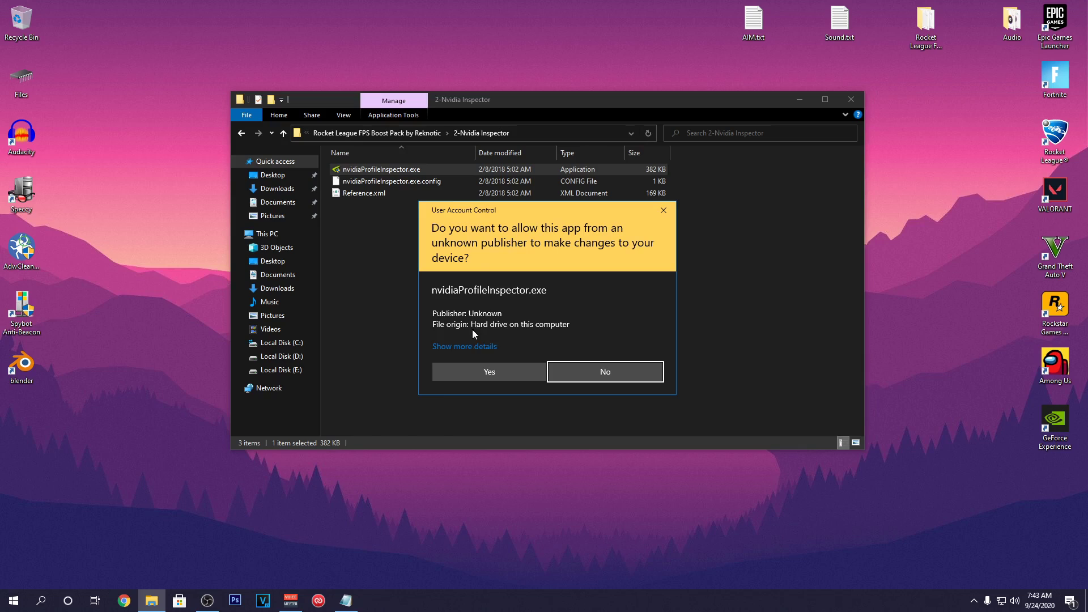
click(480, 372)
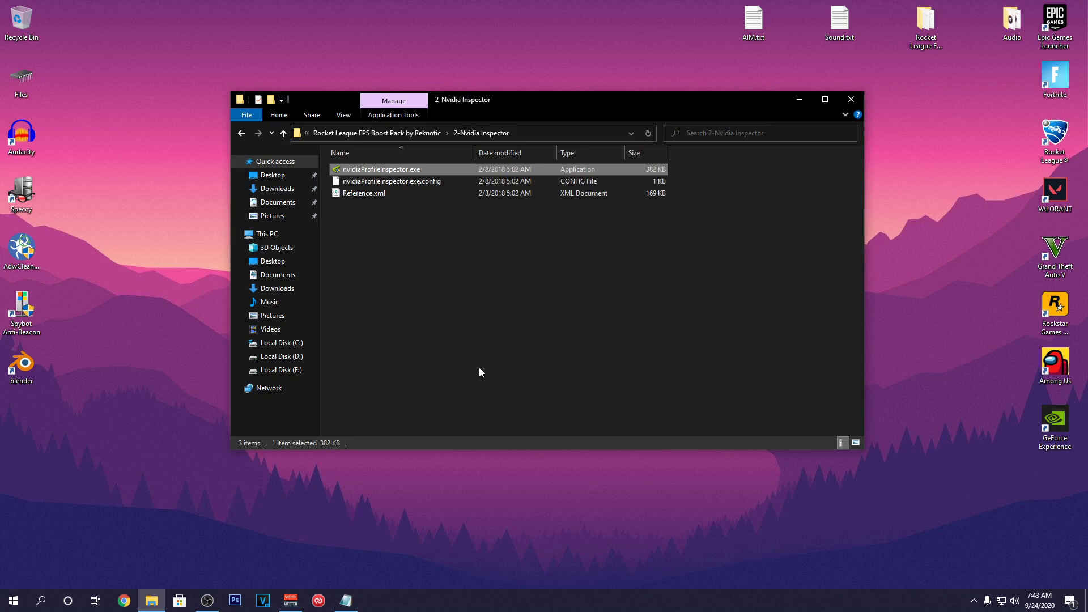
drag(458, 141, 504, 113)
click(425, 273)
click(654, 273)
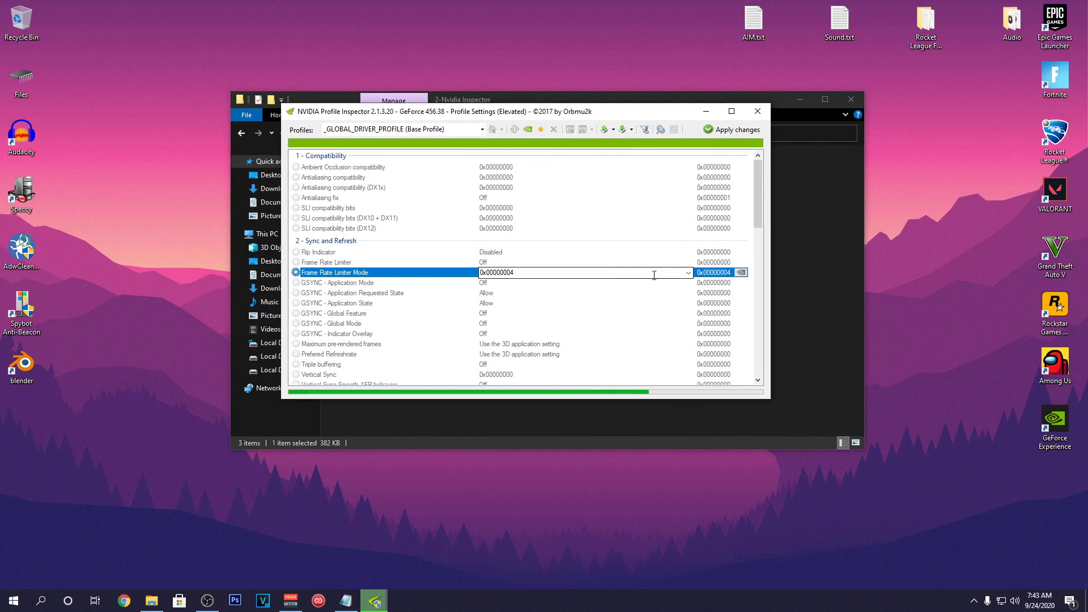
click(689, 274)
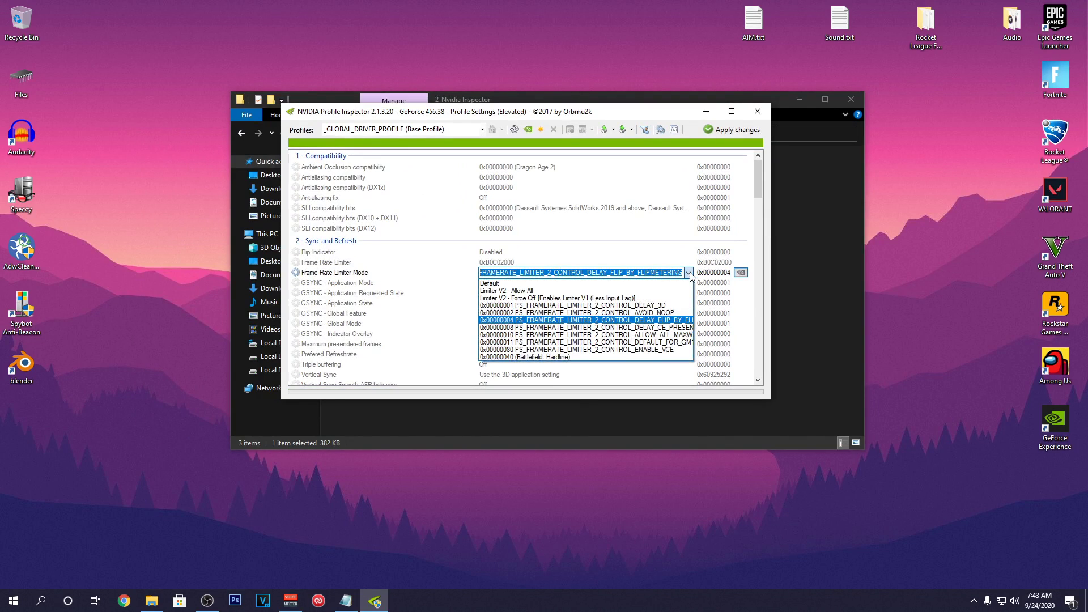
click(690, 274)
click(688, 273)
click(673, 322)
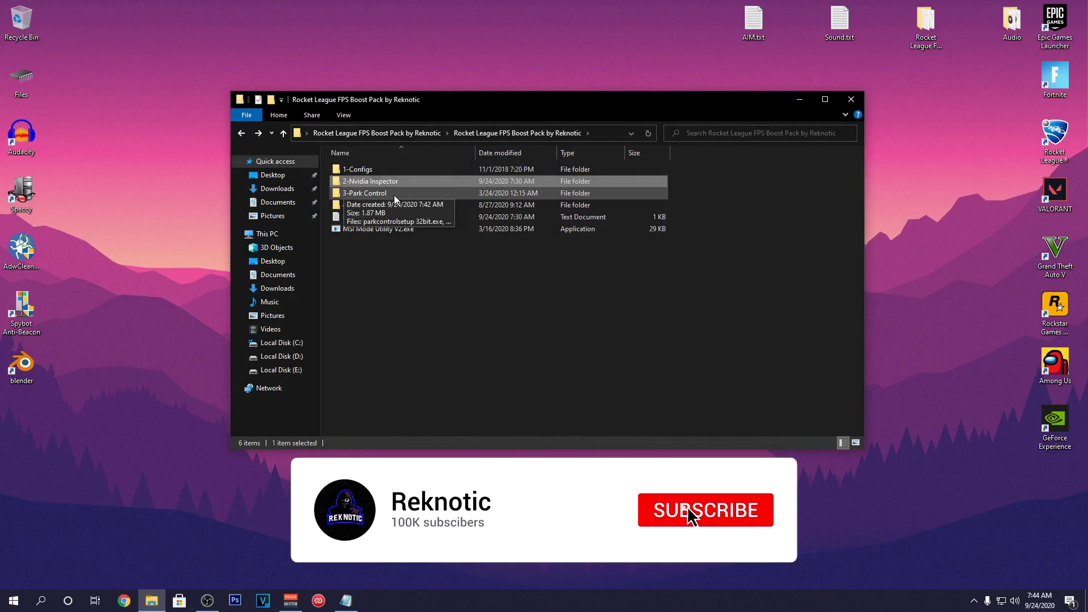
Step: Run parkcontrolsetup 64bit.exe from 3-Park Control and install it in English with default components and location
double_click(394, 194)
drag(475, 211, 420, 190)
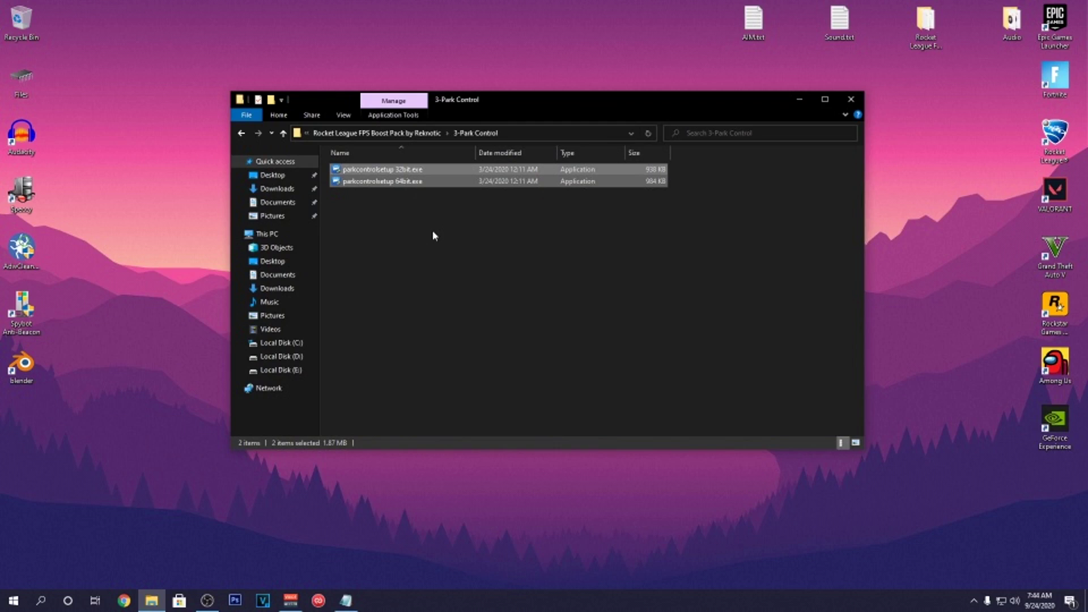
double_click(443, 182)
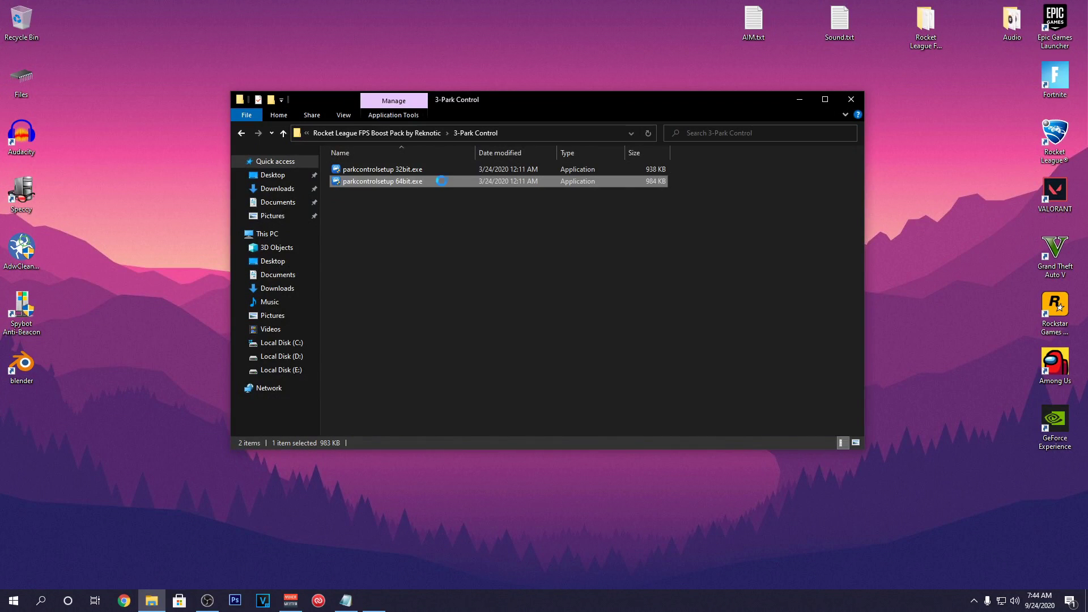
click(495, 367)
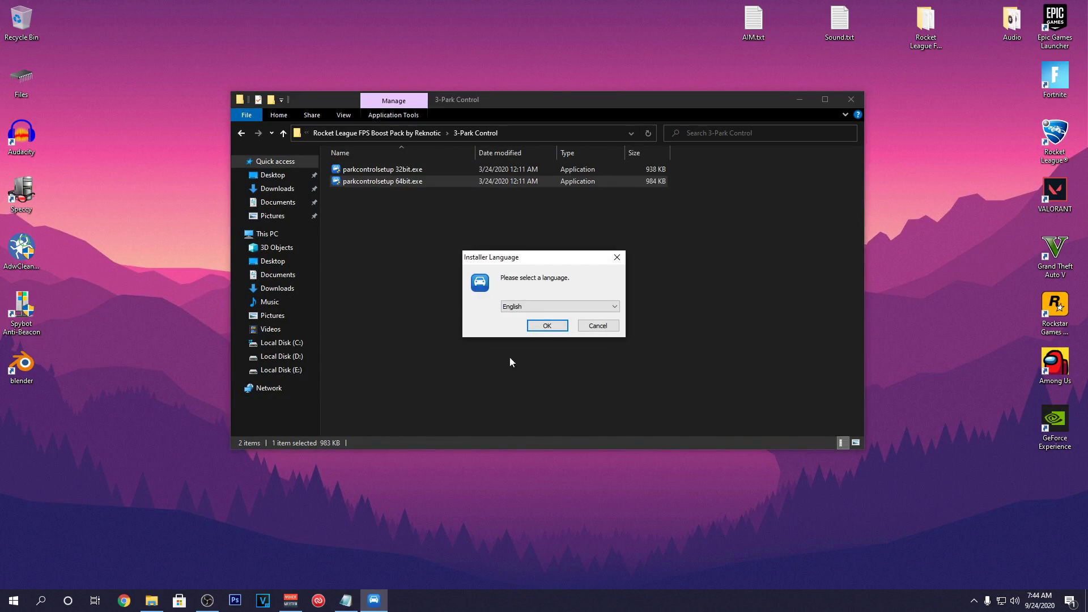
click(548, 326)
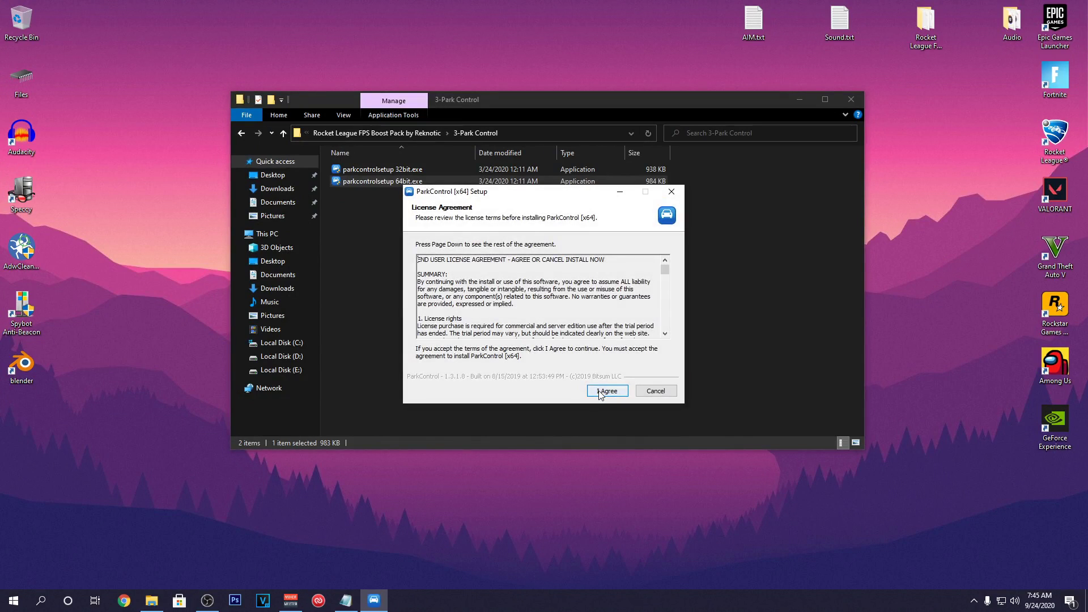
click(606, 391)
click(603, 392)
click(600, 392)
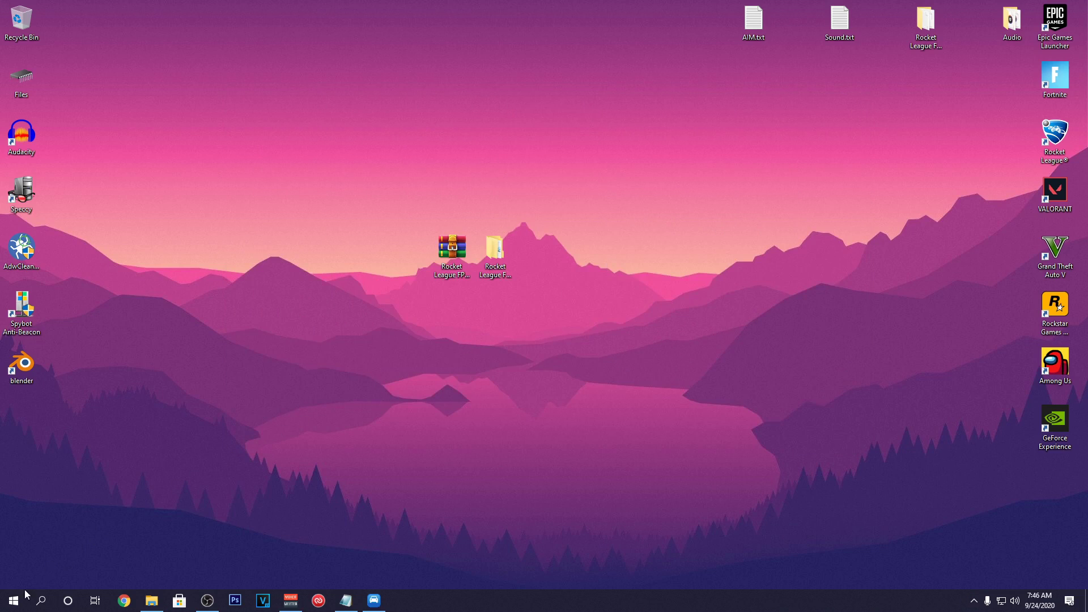
Step: Launch Command Prompt as administrator from a cmd search
click(13, 601)
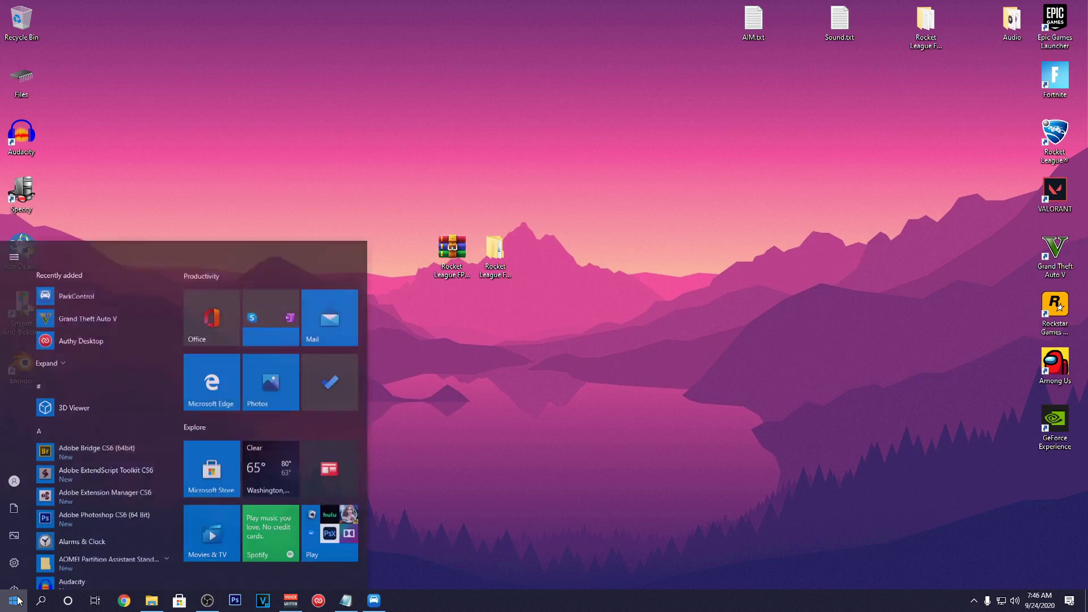
text(cmd)
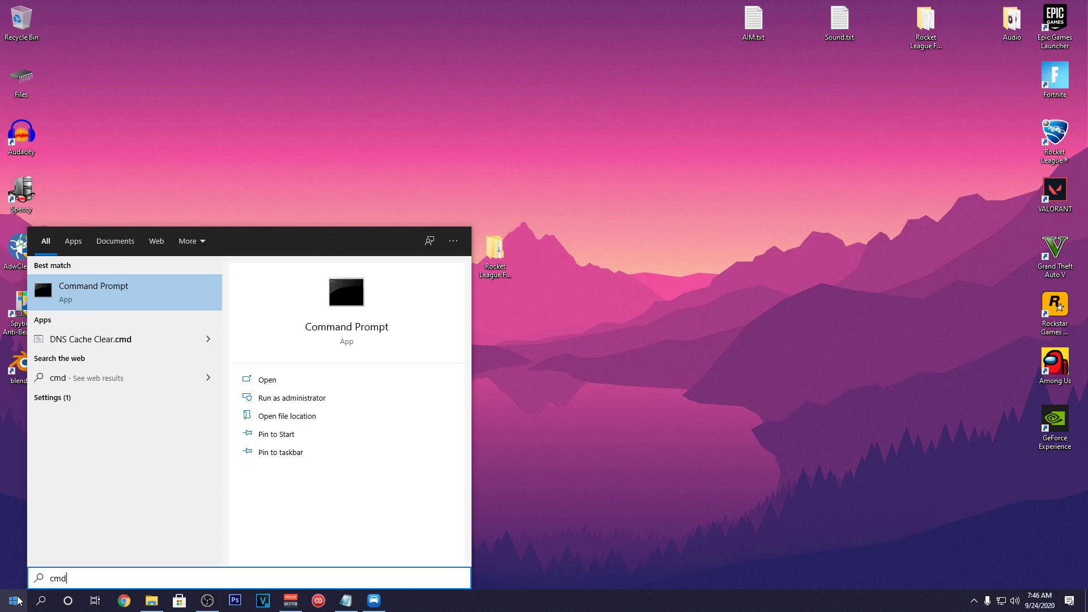
click(295, 398)
click(496, 371)
drag(298, 41, 526, 142)
Step: Paste and run the powercfg -duplicatescheme command to create the Ultimate Performance scheme
right_click(466, 221)
drag(350, 180, 636, 182)
click(644, 184)
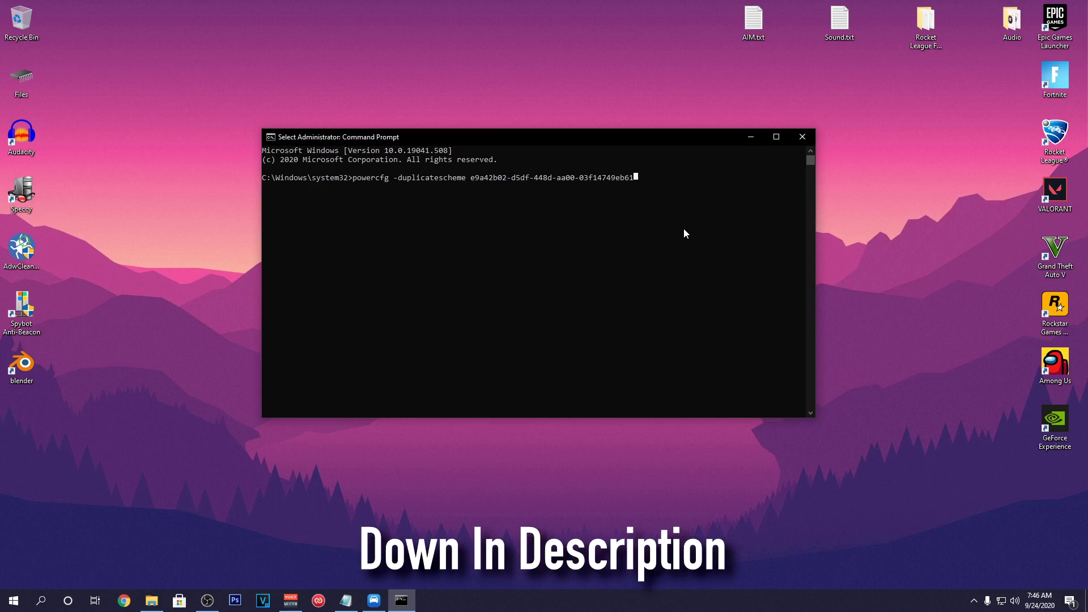
key(Escape)
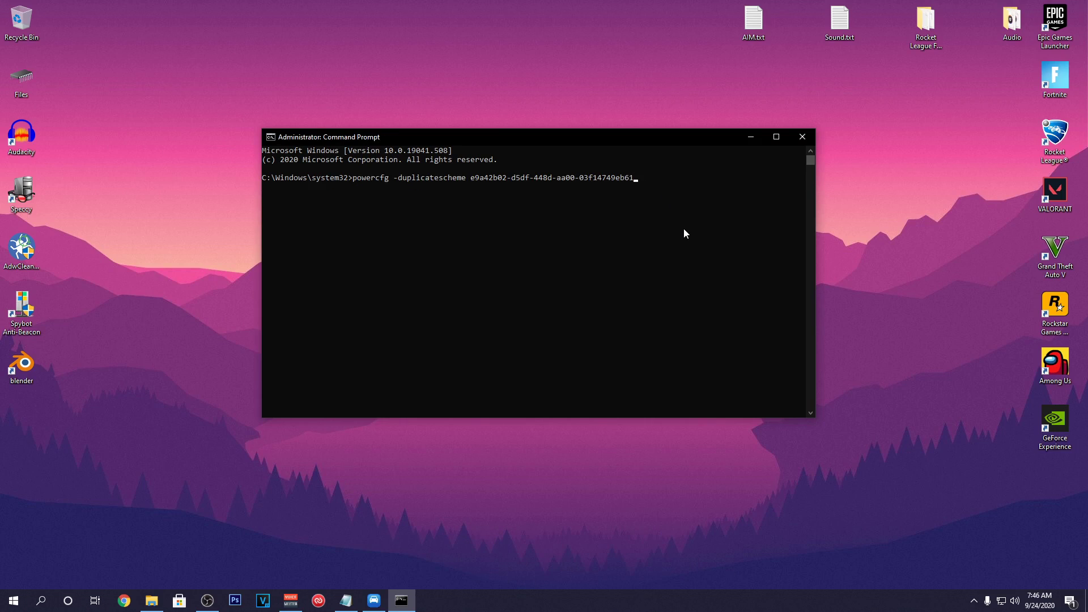
key(Return)
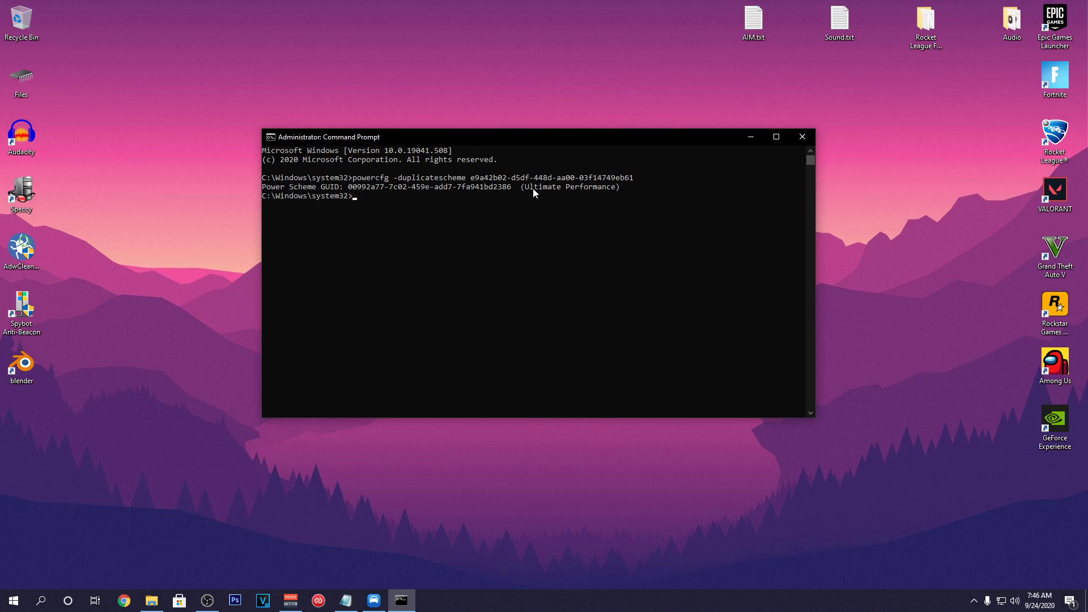
drag(522, 189, 620, 194)
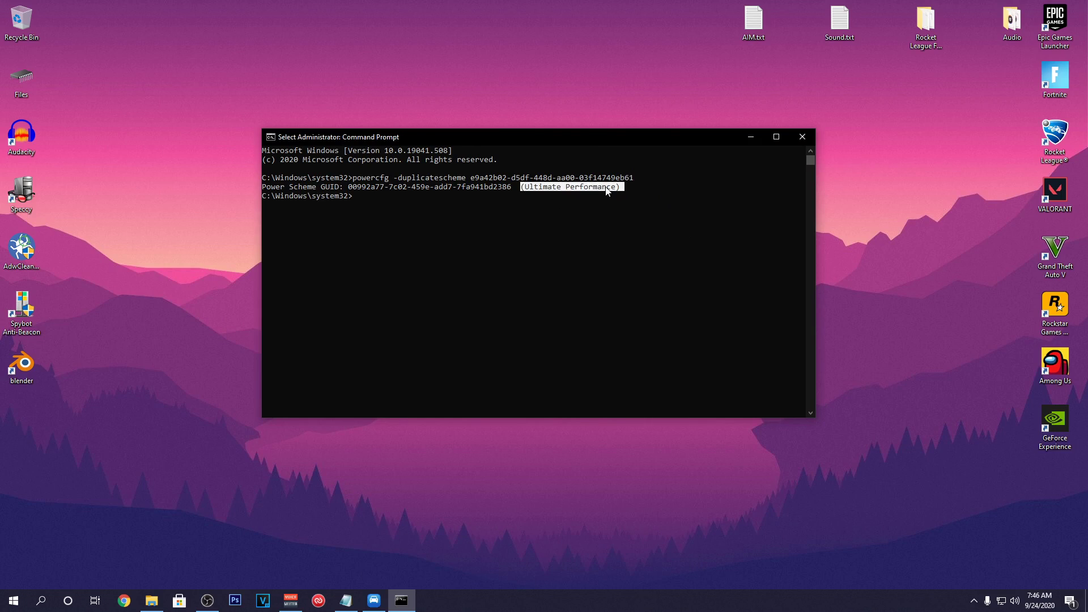
Step: Select Ultimate Performance as the active plan in Power Options, revealing the hidden plans
click(807, 138)
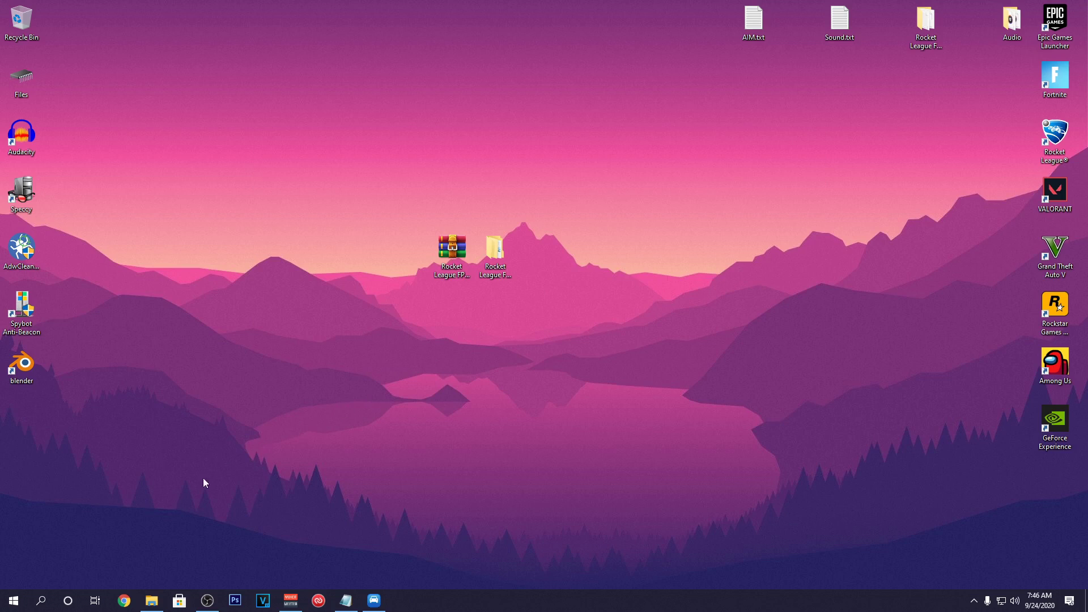
click(14, 601)
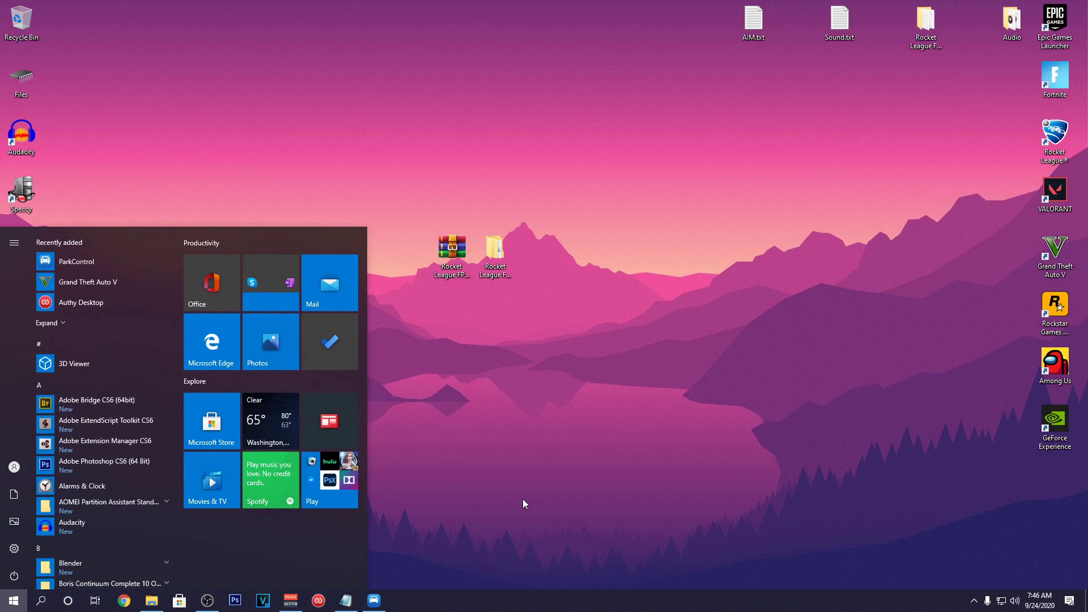
text(power)
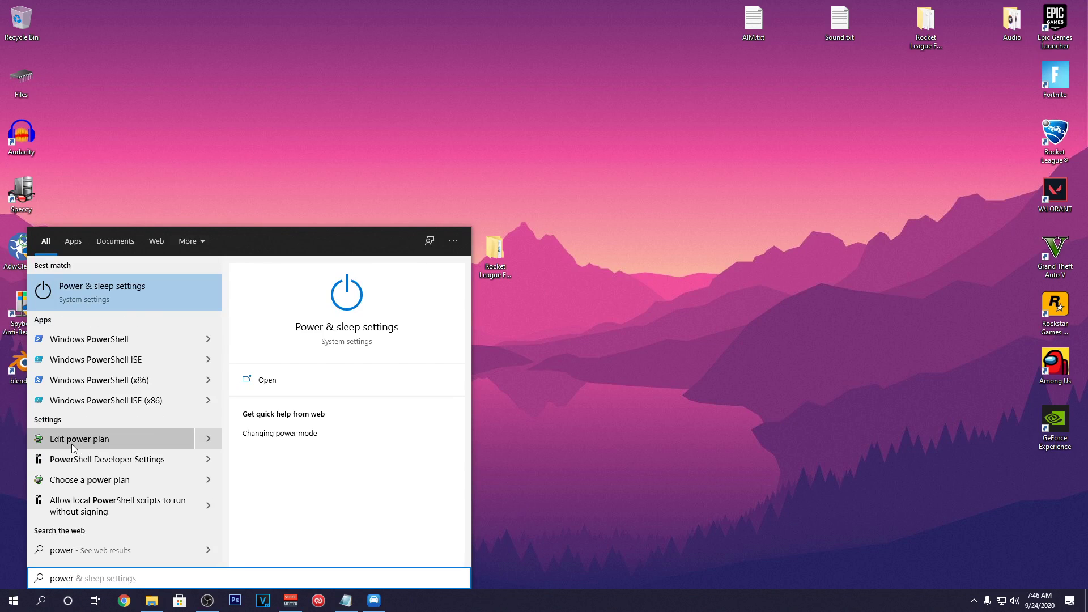
click(125, 444)
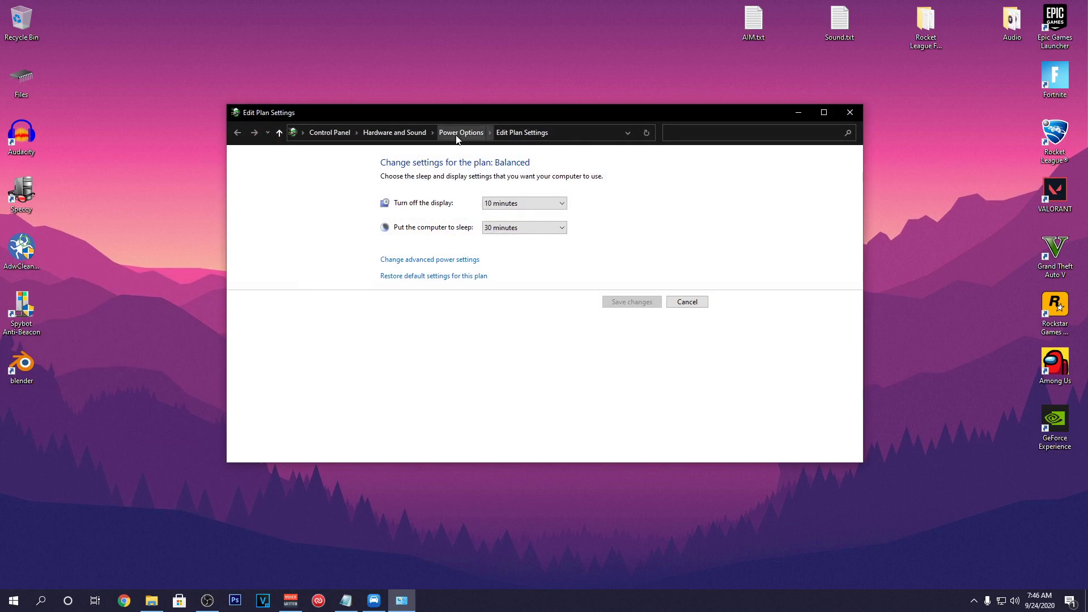
click(457, 135)
click(676, 278)
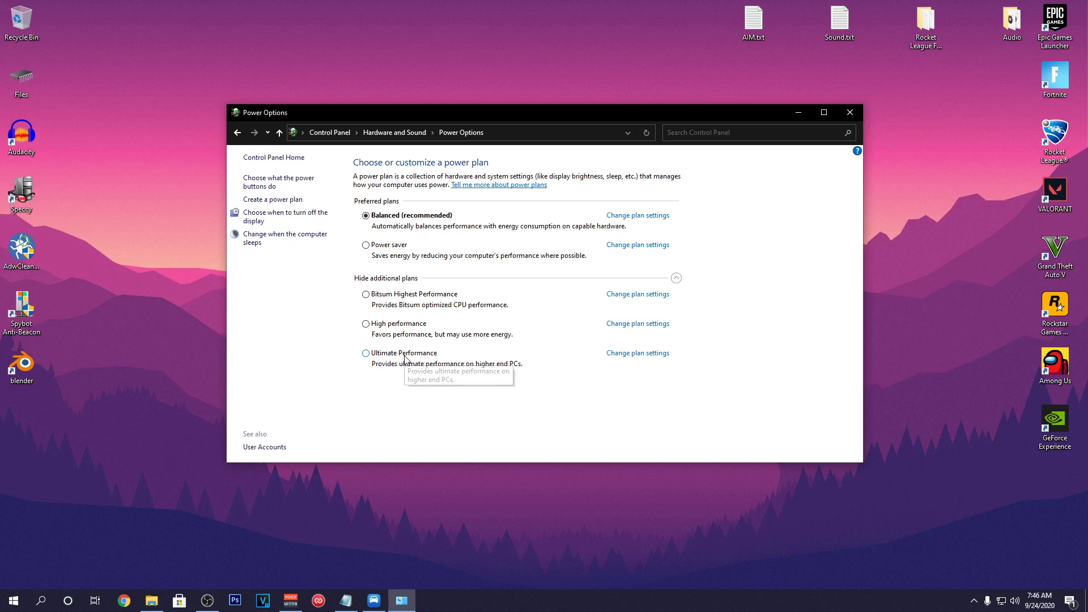
click(403, 355)
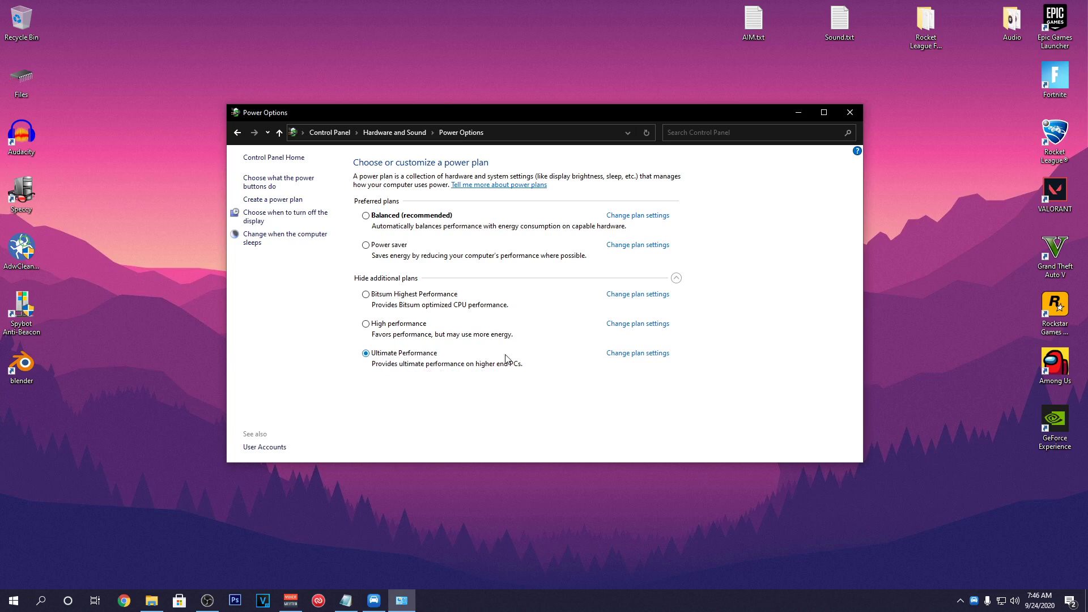
Step: Set the Ultimate Performance plan's display turn-off to Never and save the changes
click(638, 353)
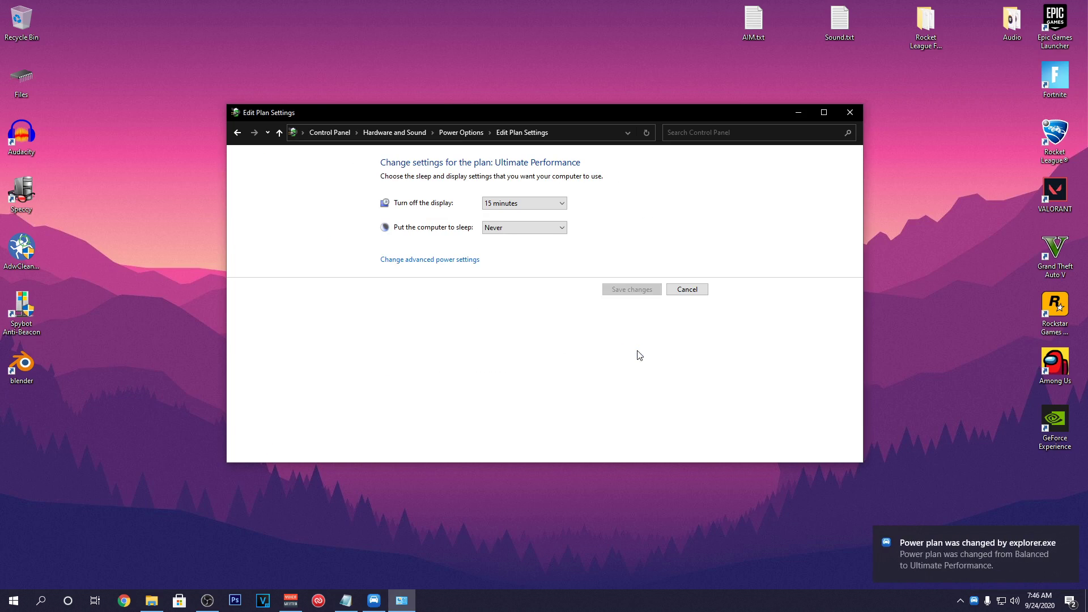
click(519, 204)
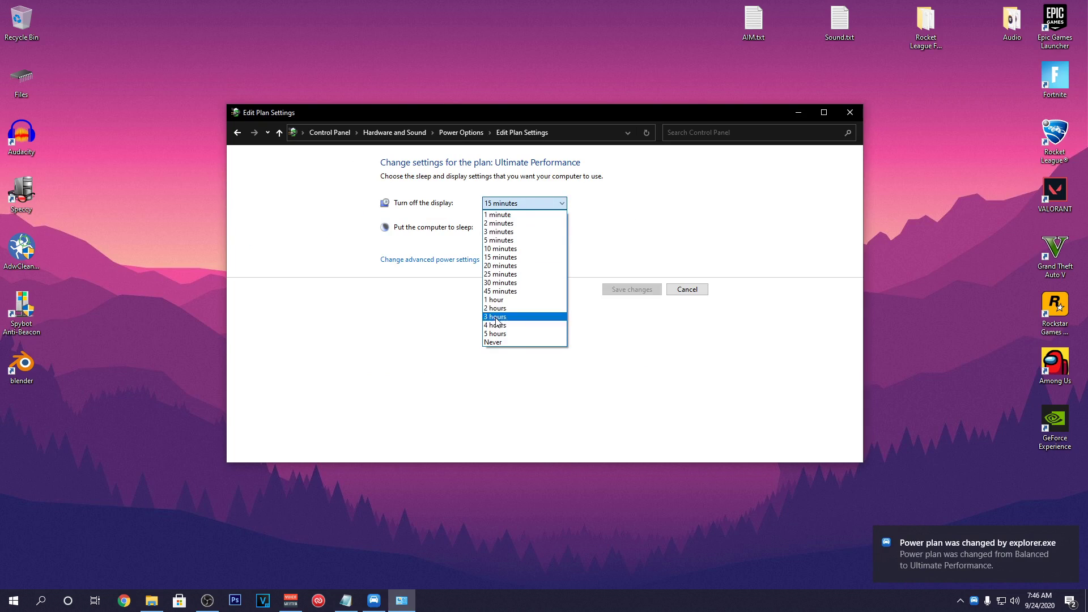
click(524, 342)
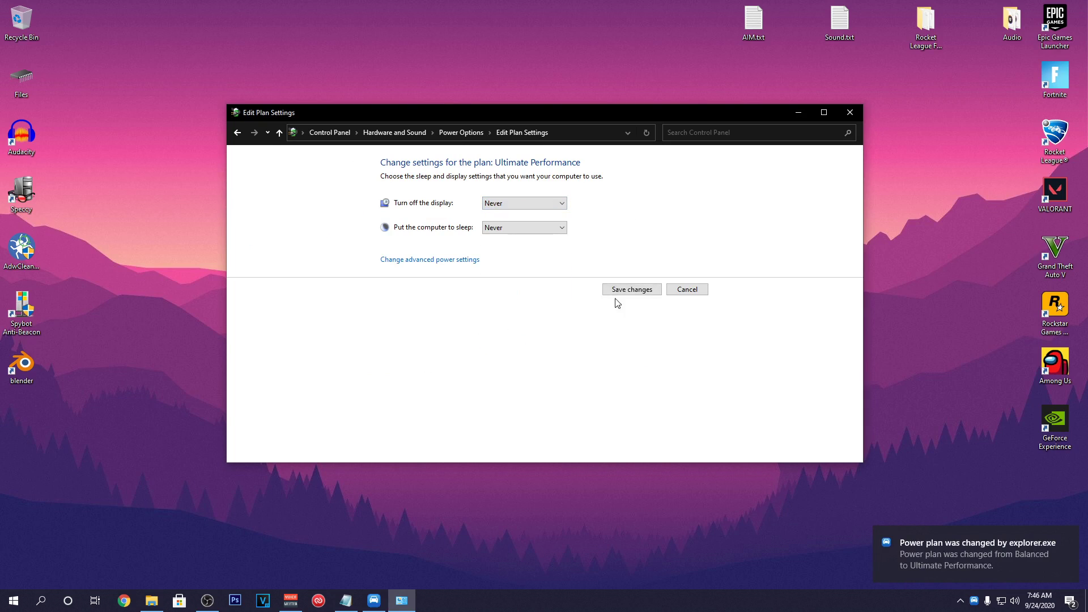
click(627, 291)
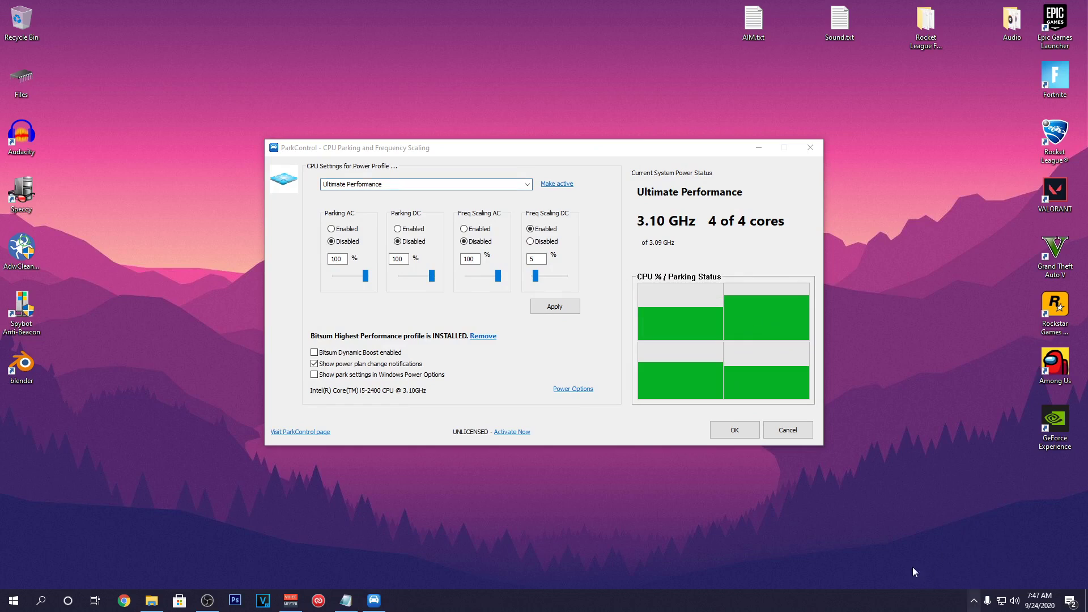
Step: Make the Ultimate Performance profile active and raise Freq Scaling DC from 5 to 100%
click(526, 184)
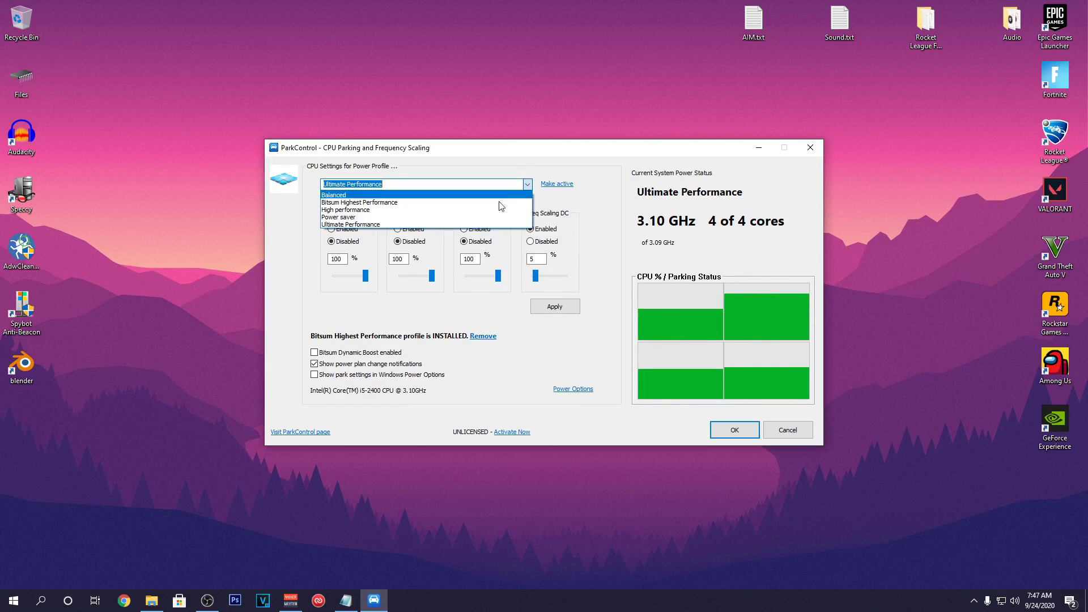
click(417, 224)
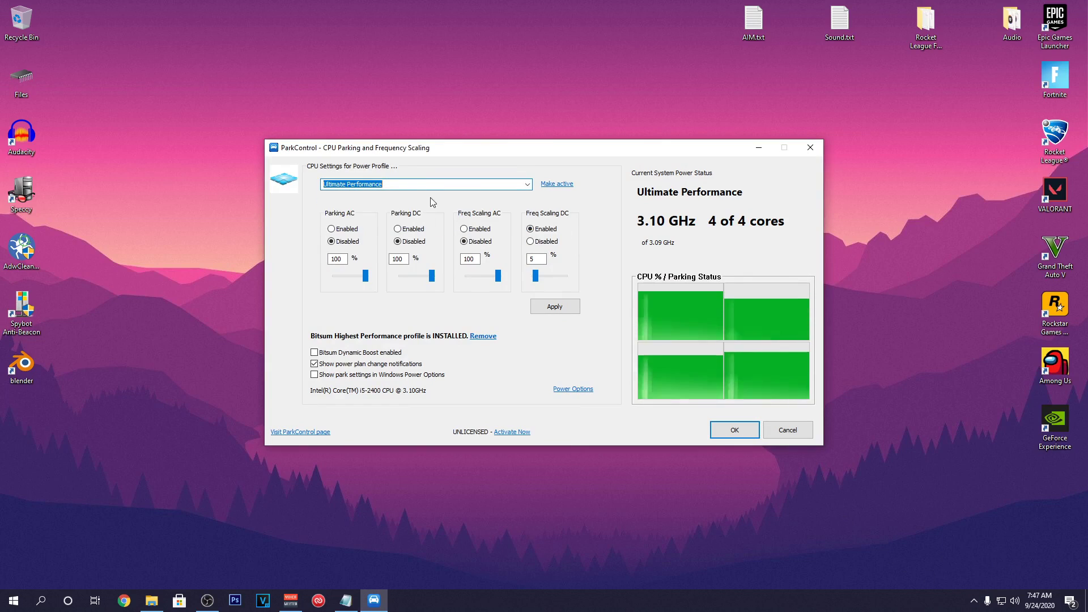
click(555, 186)
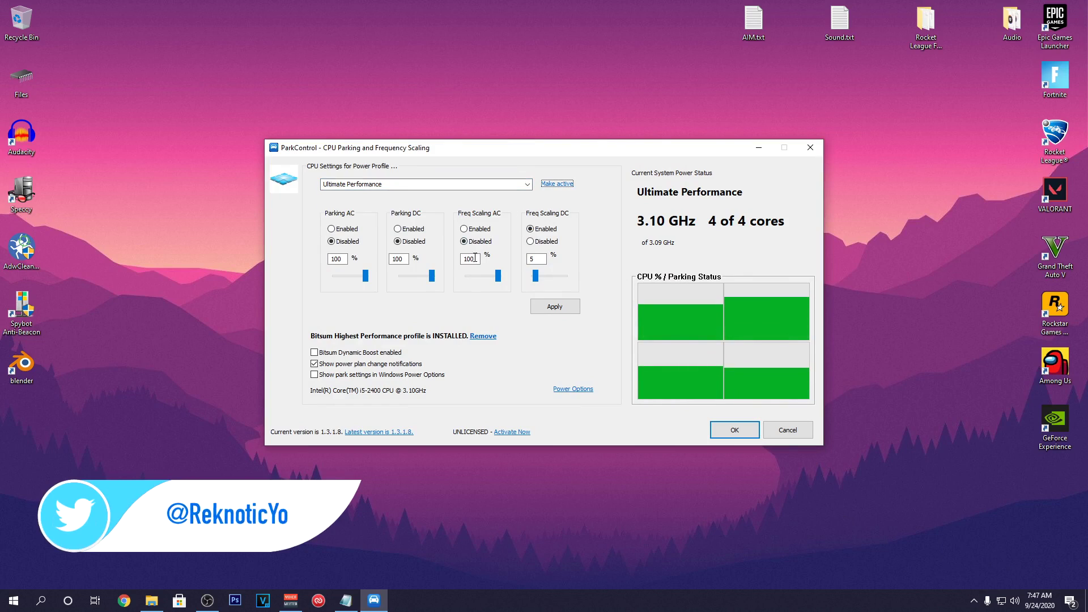
drag(536, 276, 565, 276)
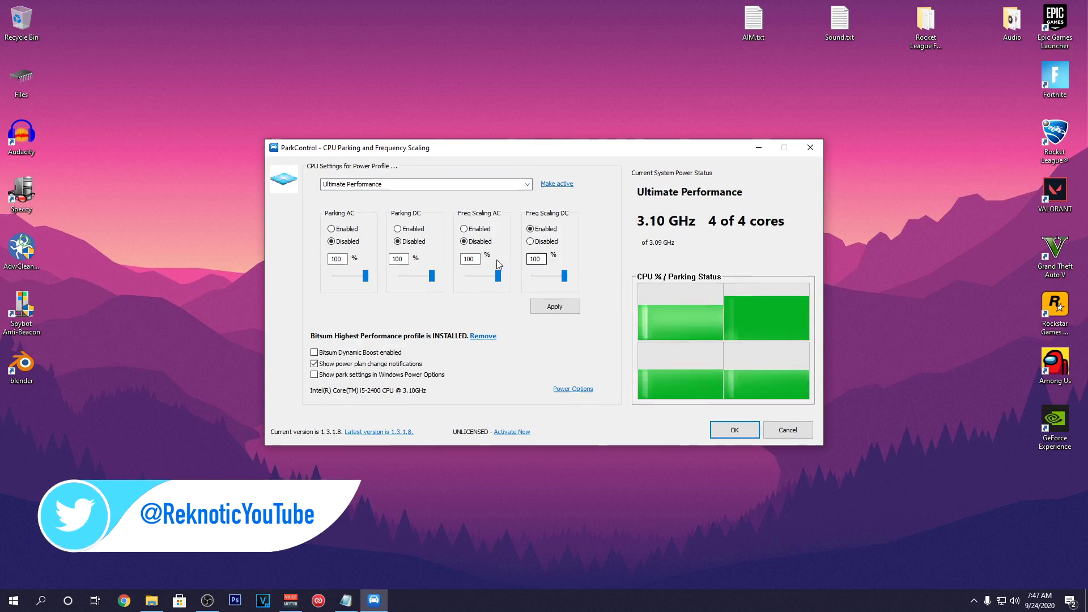
Step: Enable Bitsum Dynamic Boost with Ultimate Performance when idle, apply the settings and close ParkControl
click(314, 352)
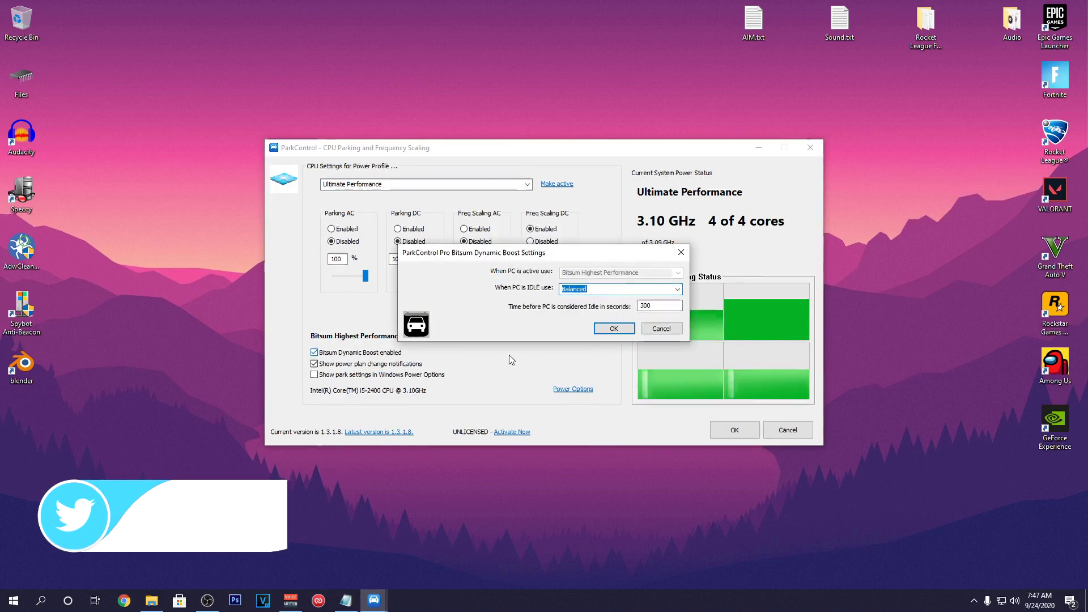
click(678, 289)
click(598, 306)
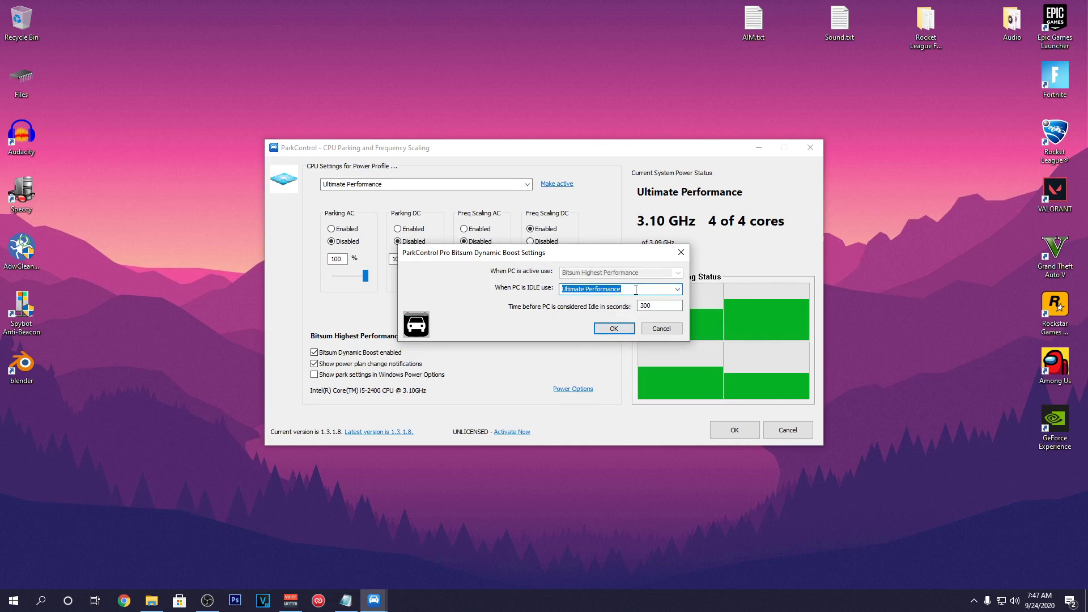
click(622, 325)
click(567, 308)
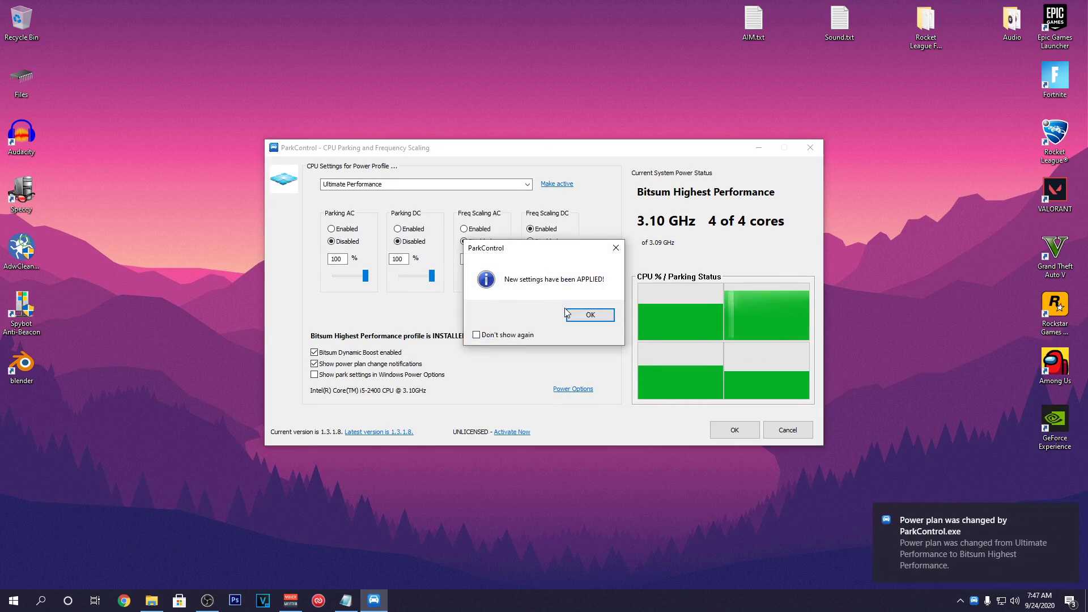
click(591, 315)
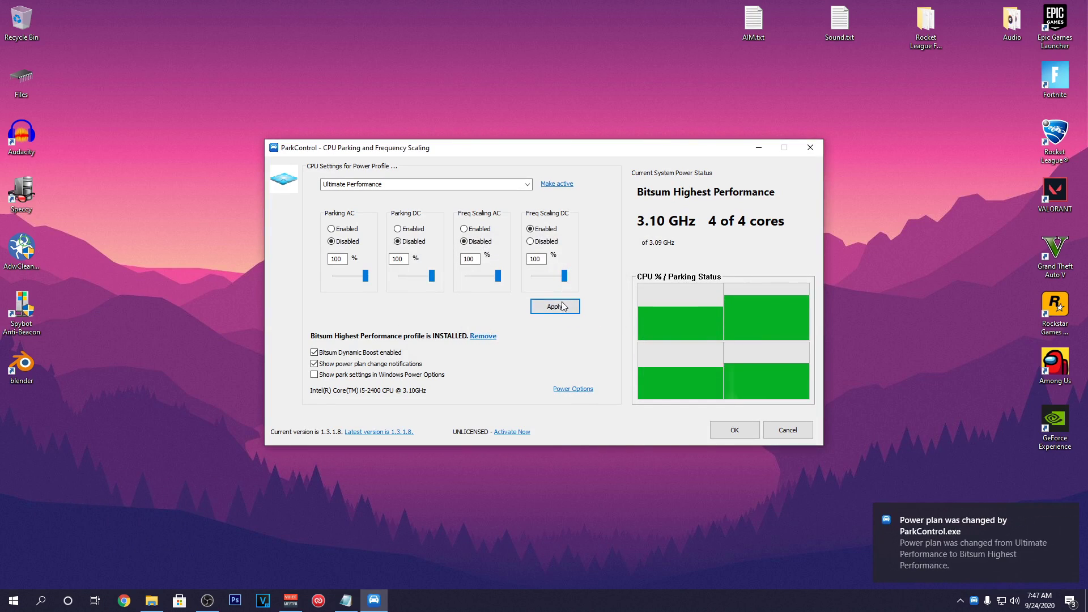
click(734, 432)
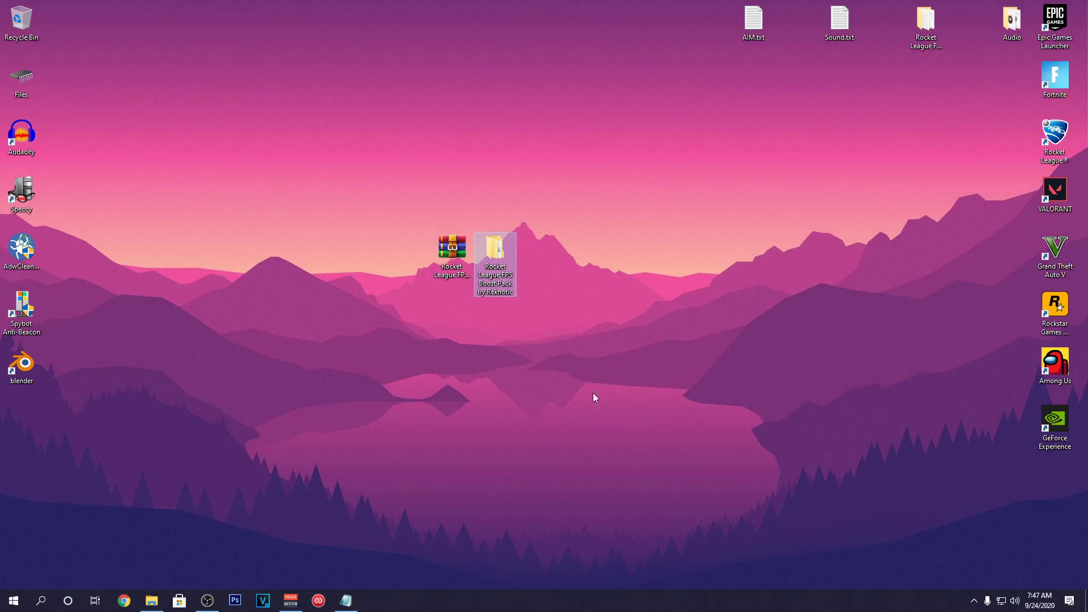
Step: Copy the 4-ISLC folder from the boost pack folder onto the desktop
click(151, 600)
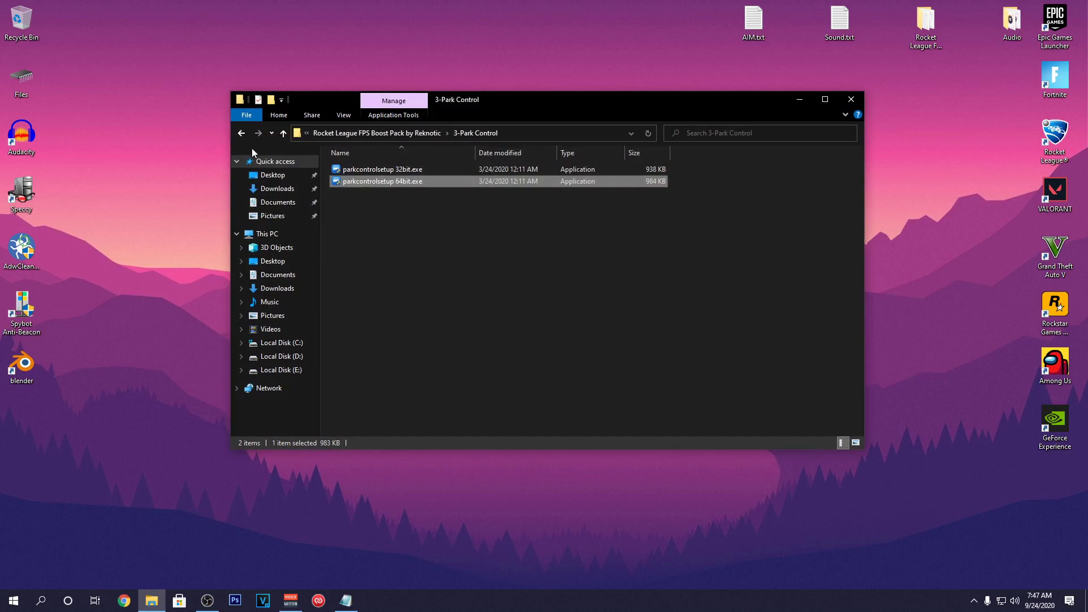
click(242, 132)
click(357, 205)
right_click(401, 207)
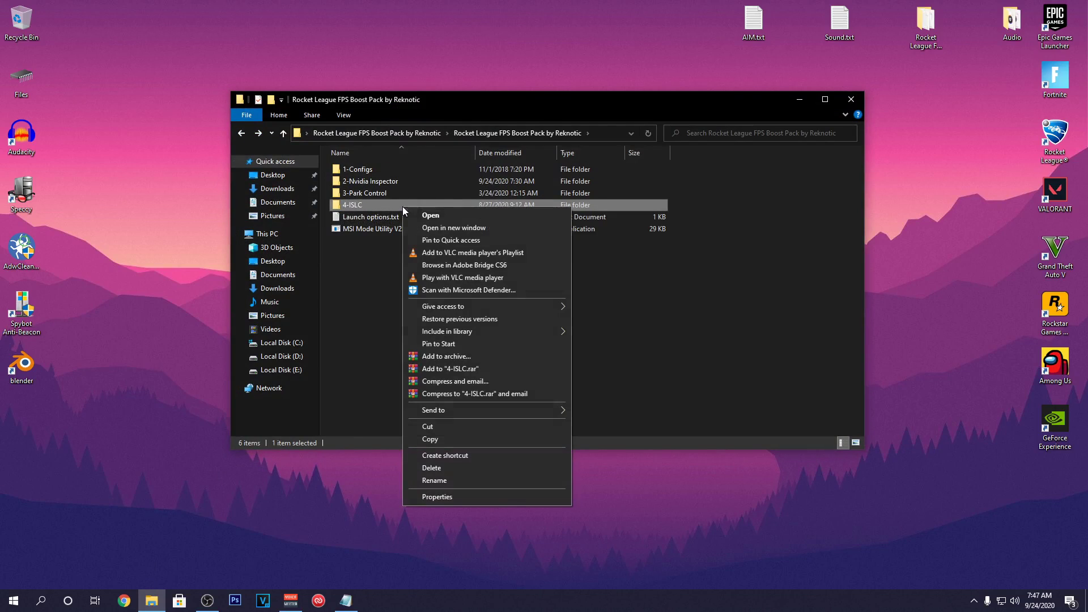
click(190, 444)
right_click(9, 420)
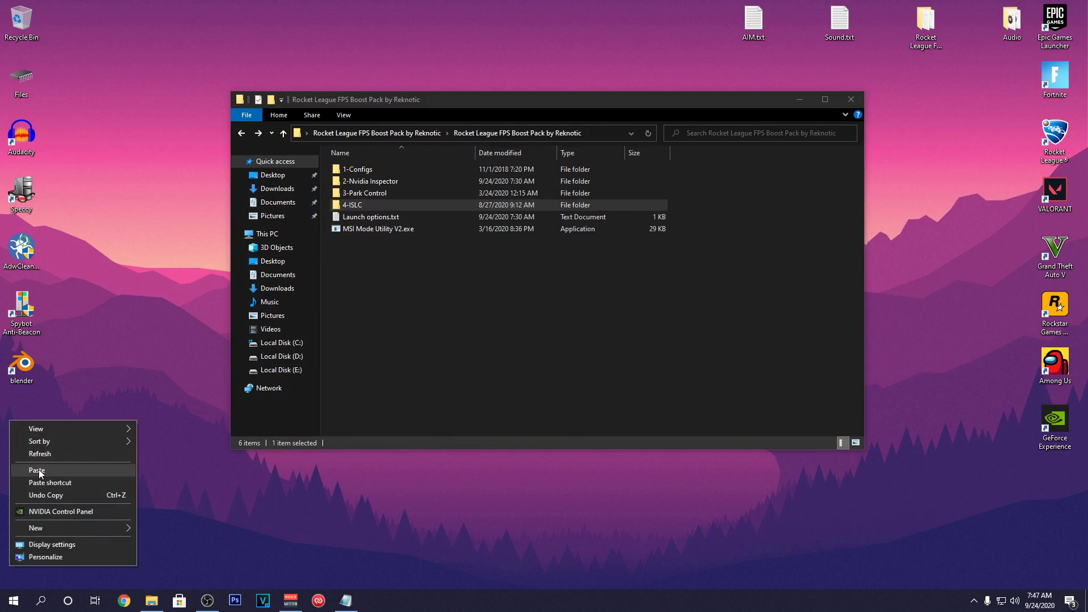
click(38, 470)
Step: Launch Intelligent standby list cleaner as administrator from the desktop 4-ISLC folder, then close the folder windows
double_click(21, 429)
double_click(406, 238)
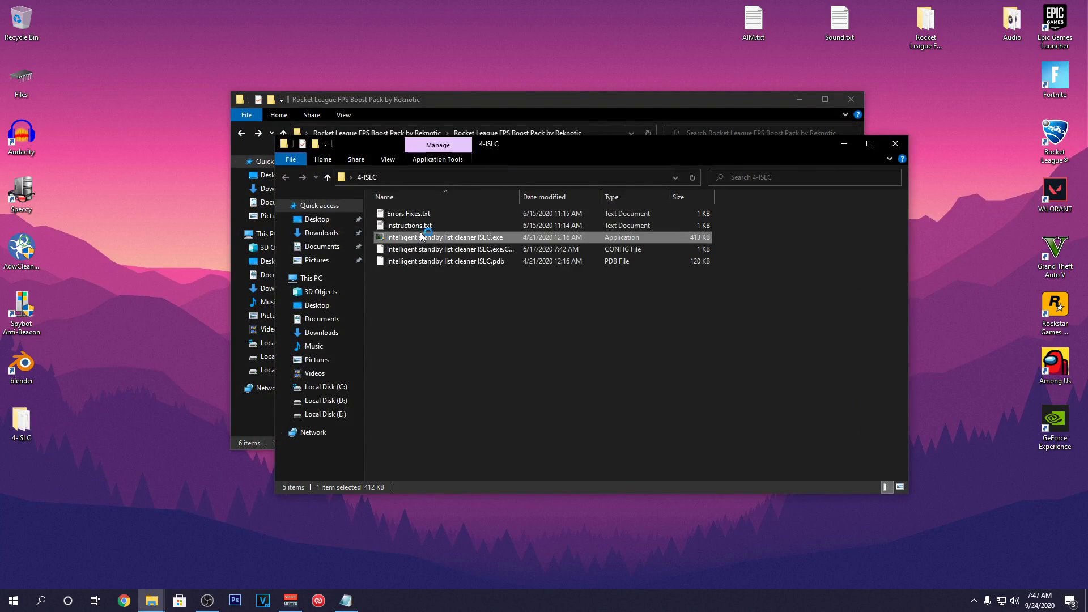
click(525, 409)
click(896, 144)
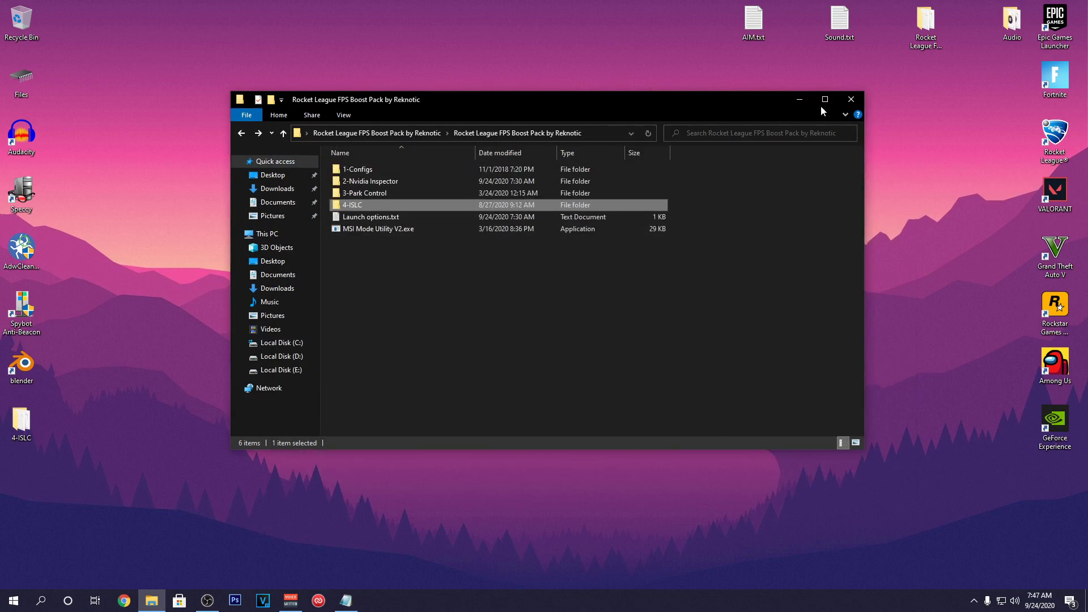
click(851, 99)
click(974, 601)
click(995, 578)
Step: Set list size 1024 MB, free memory 4096 MB and timer resolution 0.50 ms, then restart monitoring
click(579, 296)
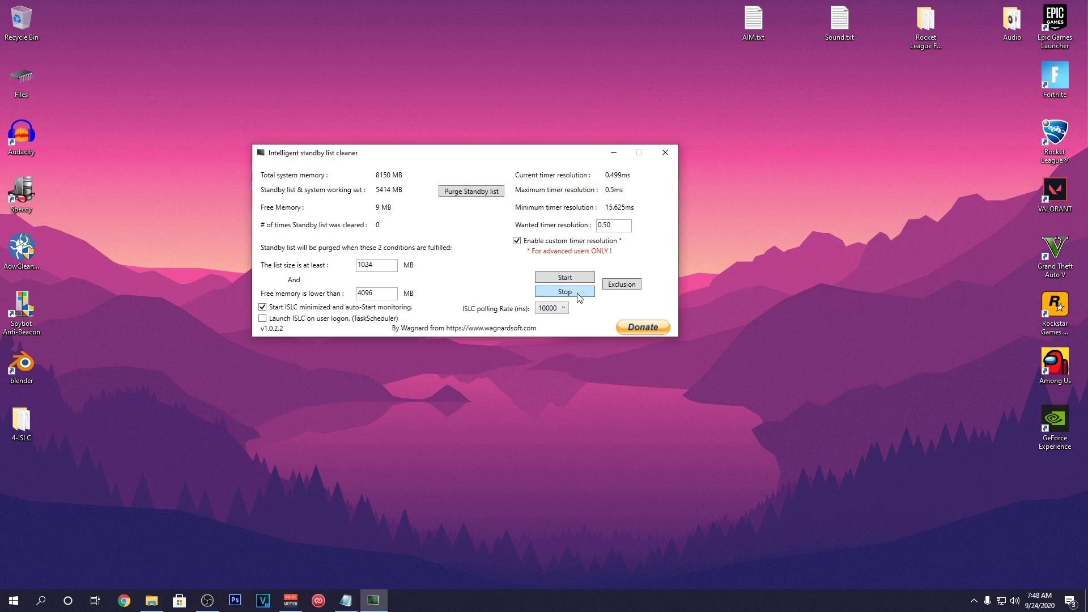
drag(386, 266, 356, 265)
drag(378, 296, 297, 298)
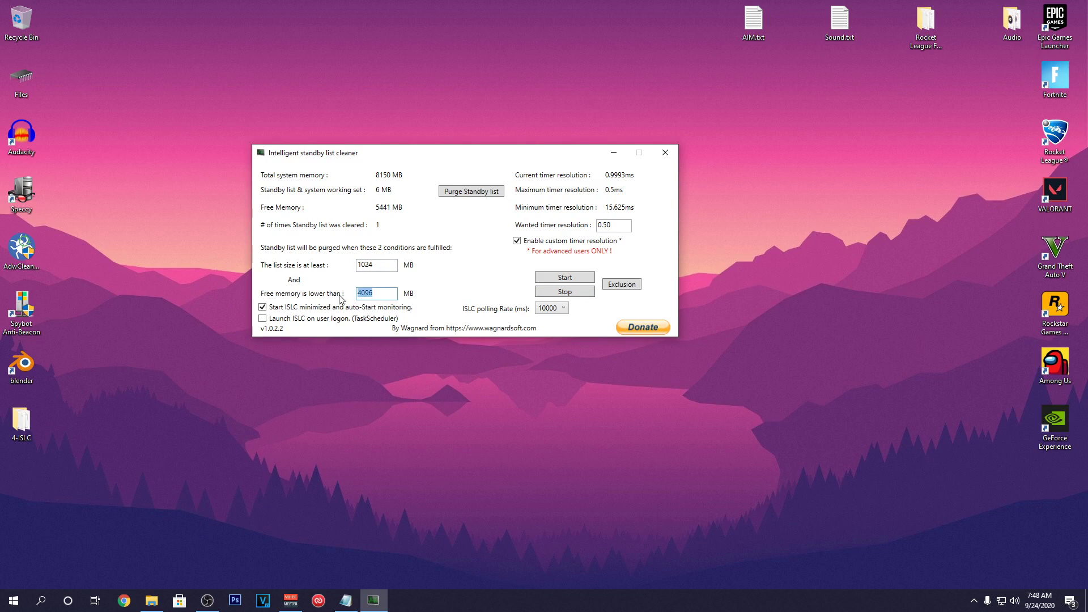
click(381, 294)
drag(607, 225, 543, 228)
key(Right)
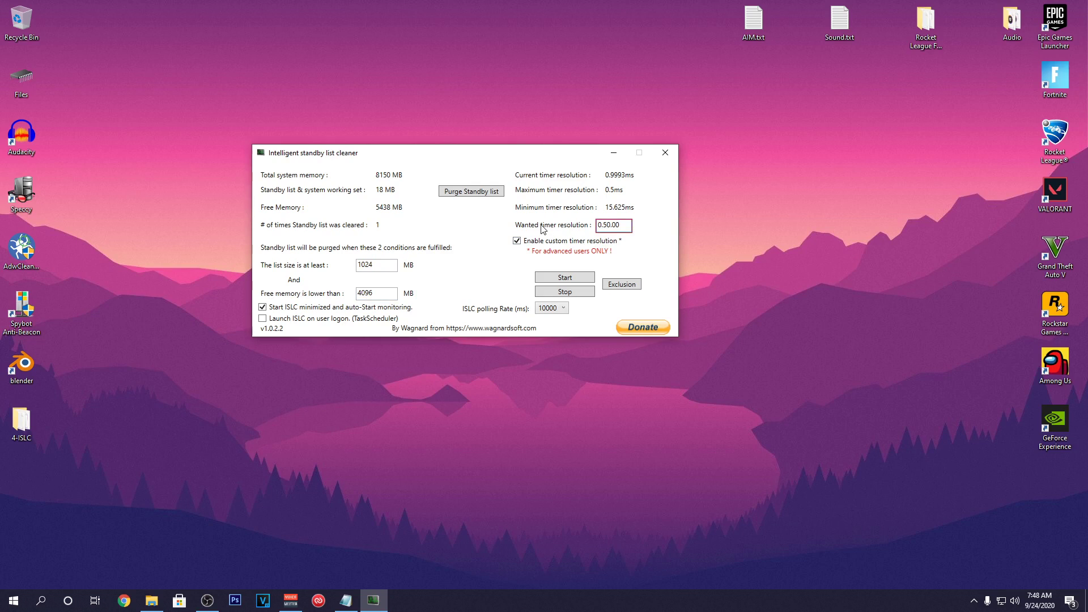
key(BackSpace)
key(BackSpace)
key(BackSpace)
click(565, 277)
Step: Keep polling rate at 10000, purge the standby list, restart monitoring and minimize the cleaner
click(566, 308)
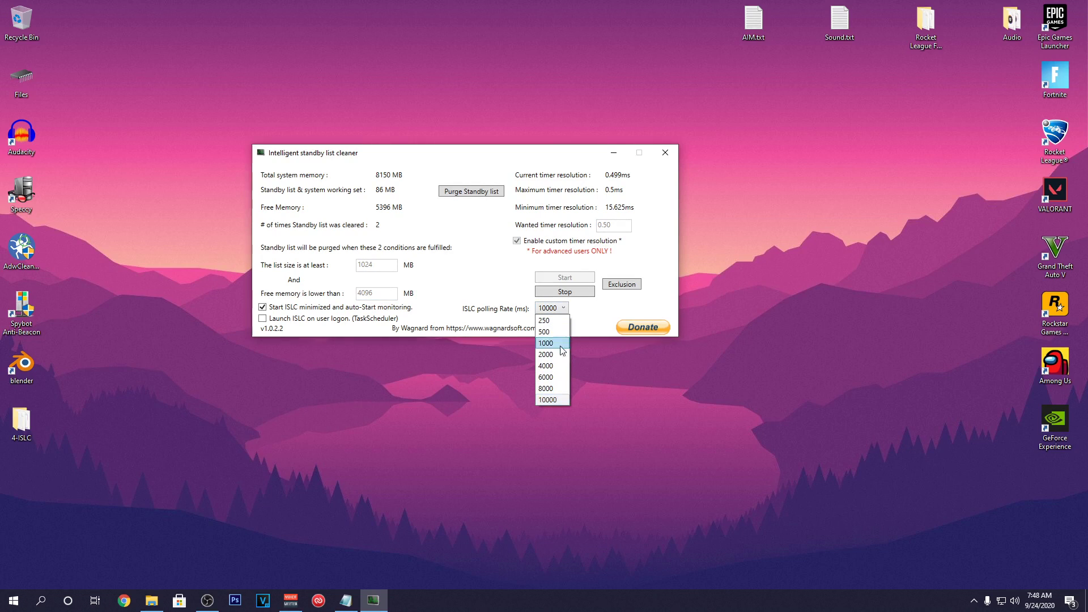
click(548, 400)
click(565, 292)
click(566, 279)
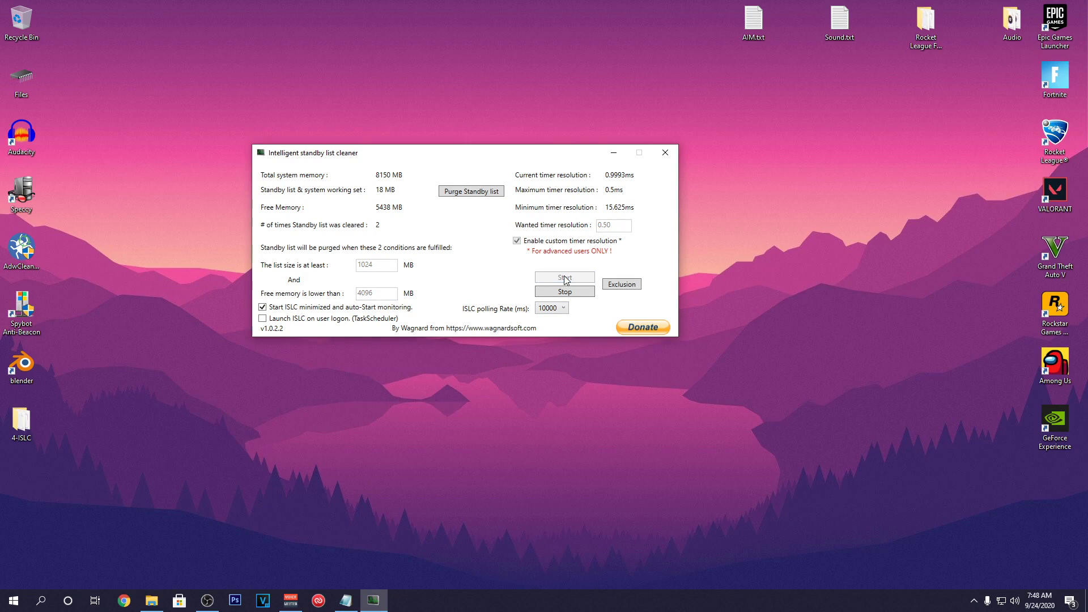
click(565, 292)
click(496, 193)
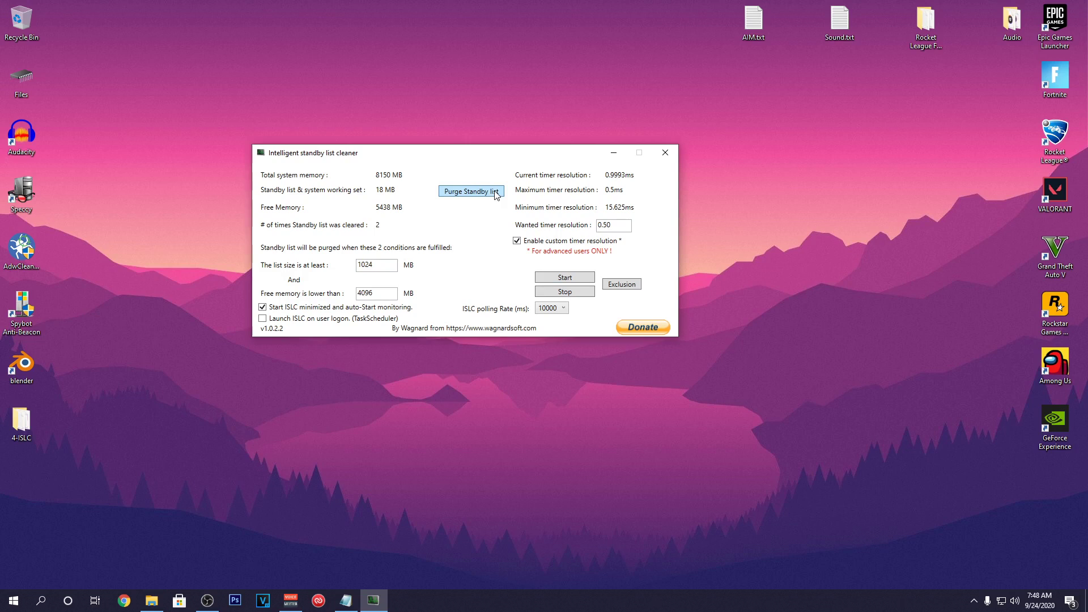
click(565, 278)
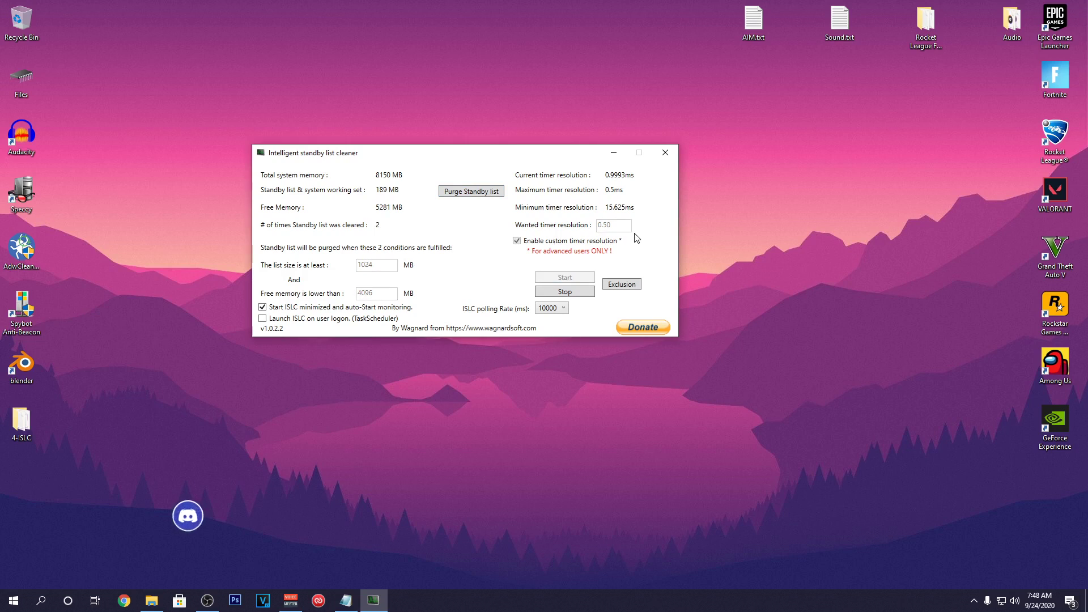
click(618, 156)
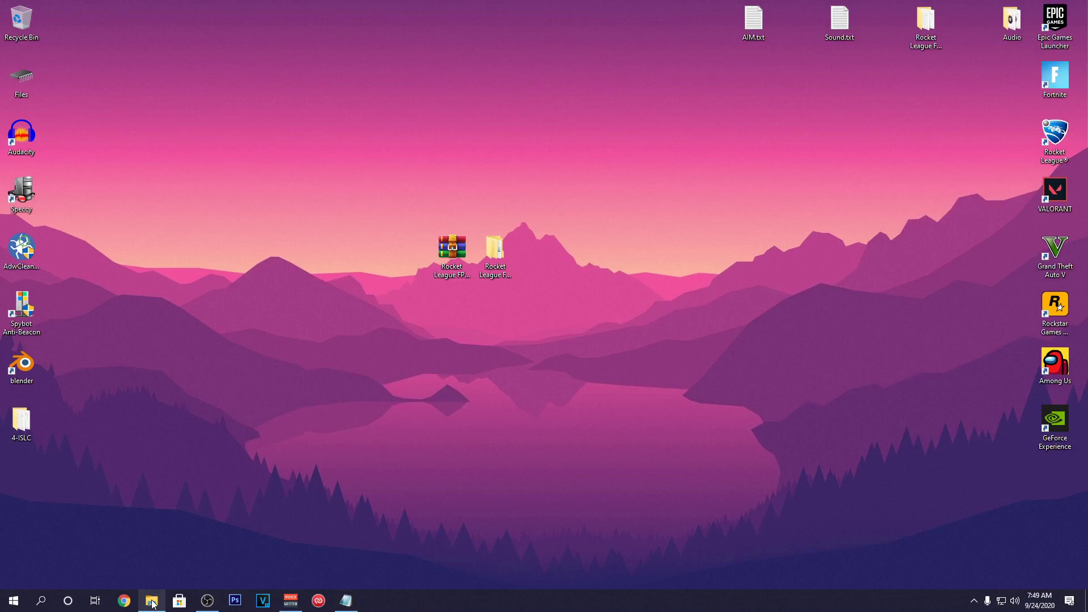
Step: Run MSI Mode Utility V2.exe as administrator from the boost pack folder
click(151, 602)
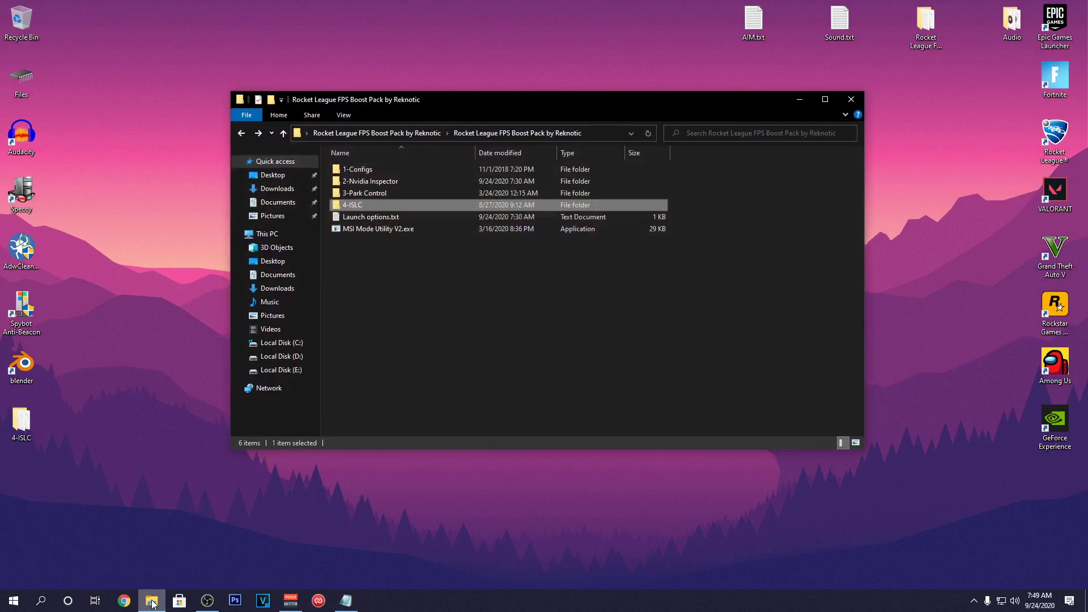
click(386, 229)
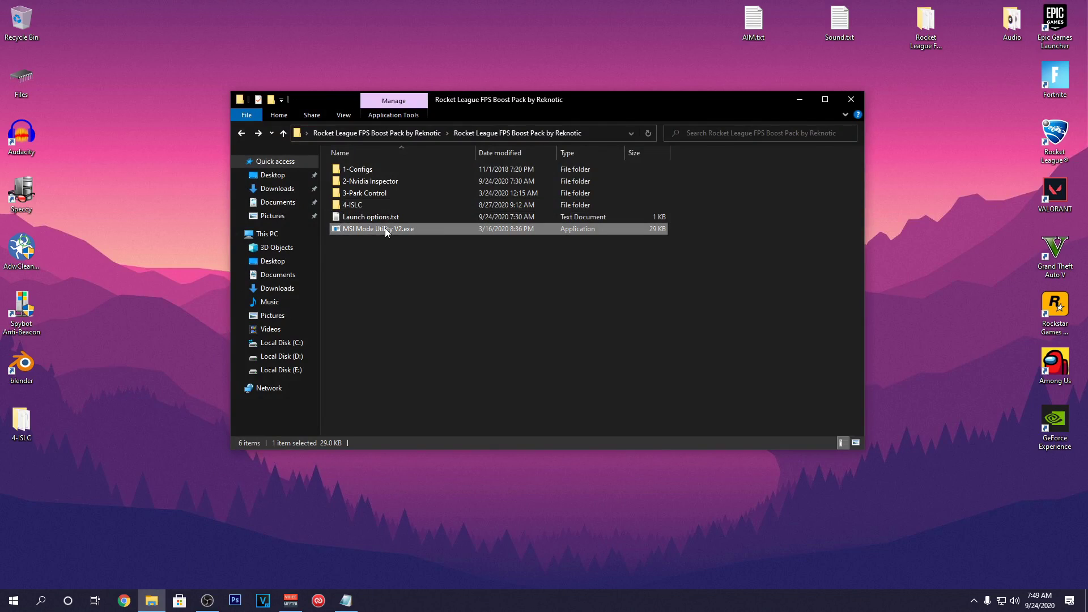
right_click(458, 232)
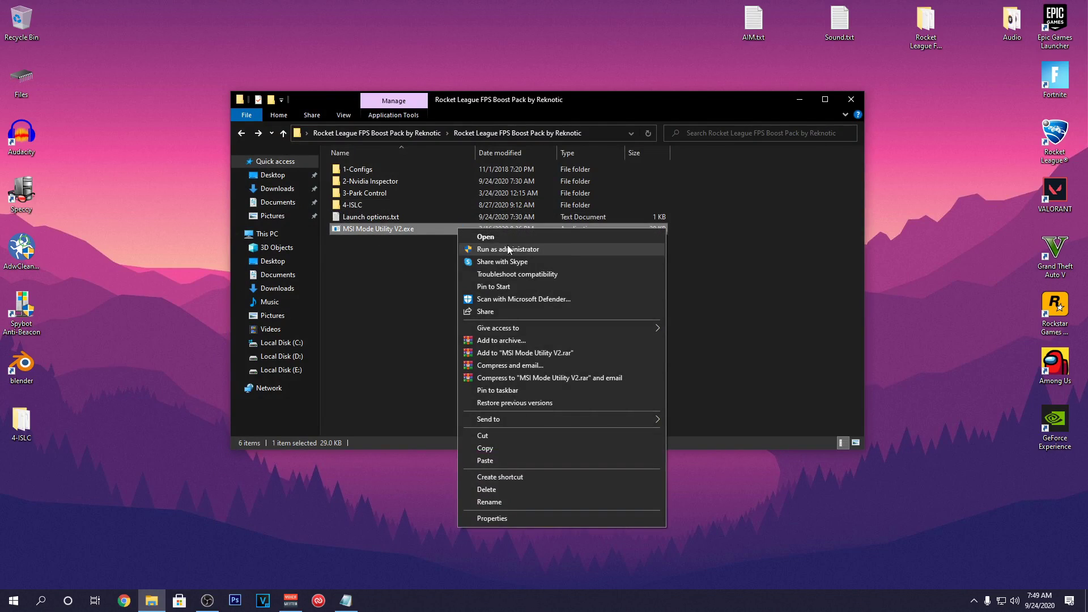
click(530, 250)
click(513, 365)
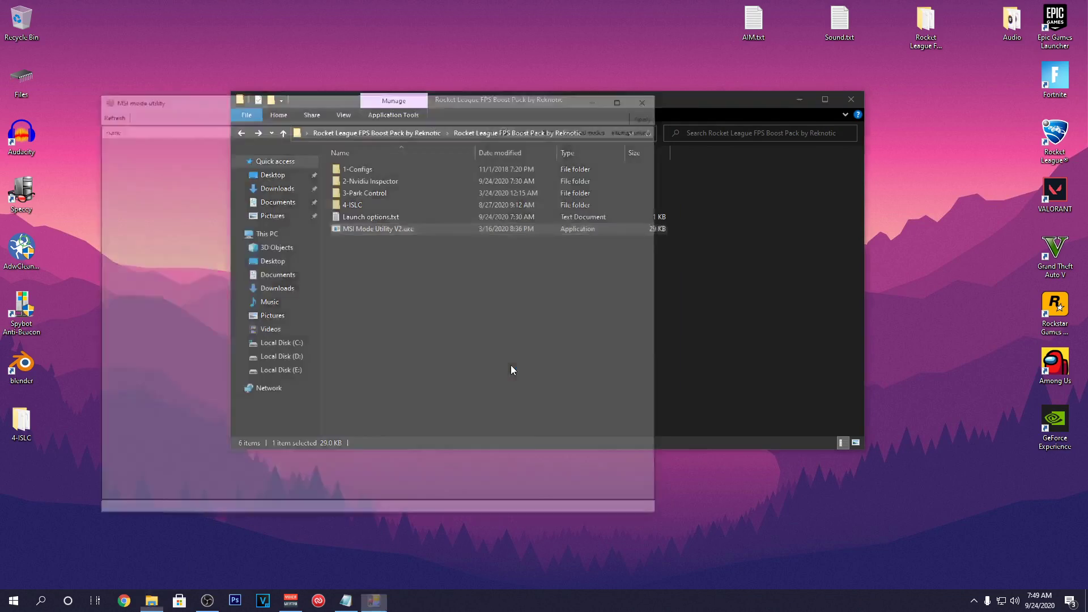
drag(352, 99, 503, 84)
Step: Enable MSI mode with High interrupt priority for the GeForce GTX 750 Ti, apply, and close
click(395, 134)
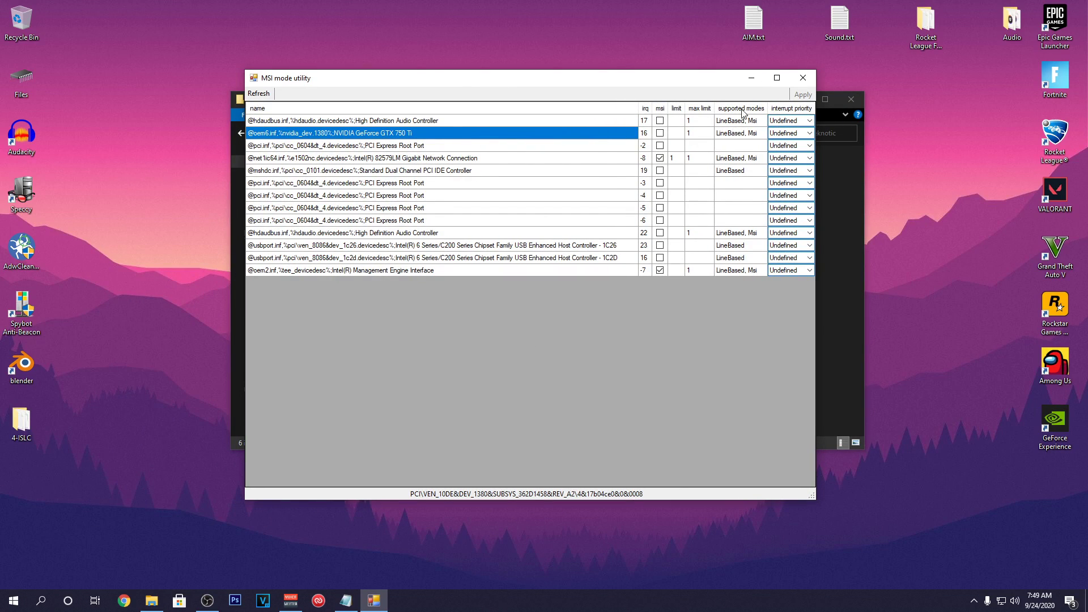
click(754, 139)
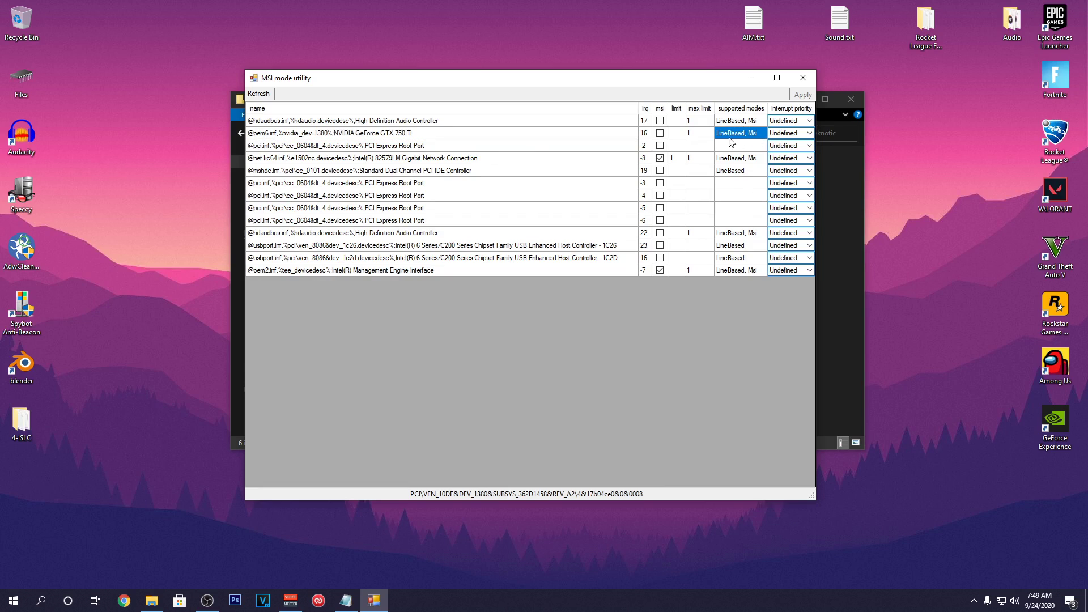
click(660, 133)
click(805, 139)
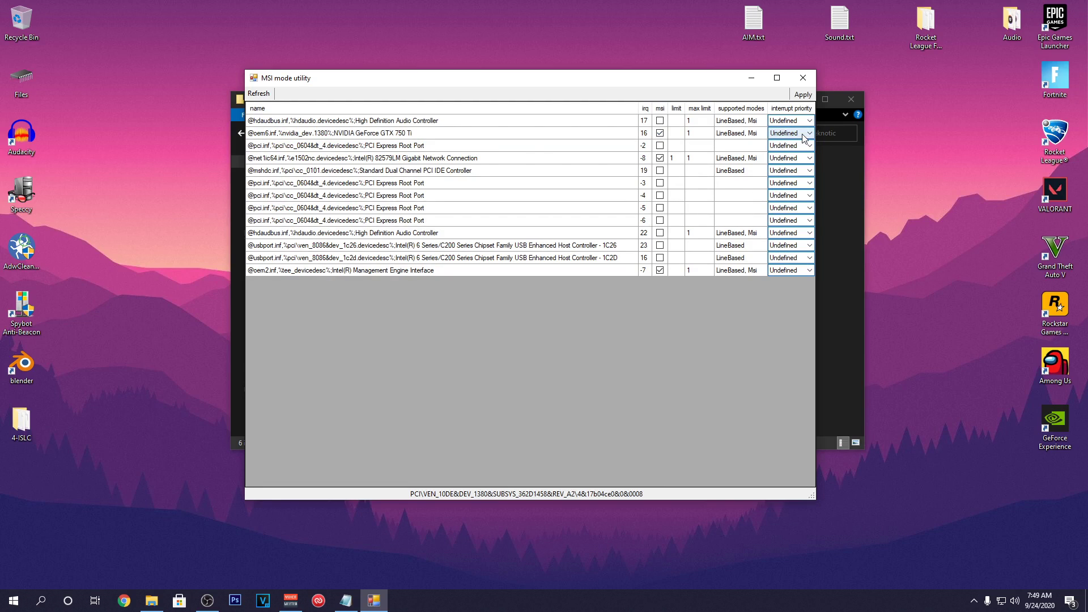
click(788, 169)
click(801, 95)
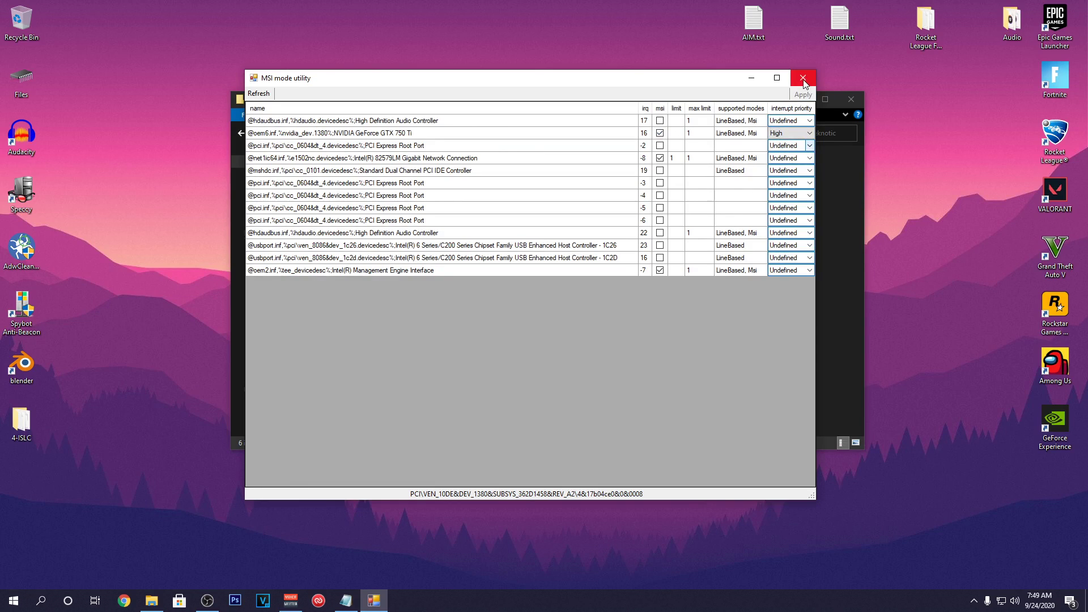
click(804, 78)
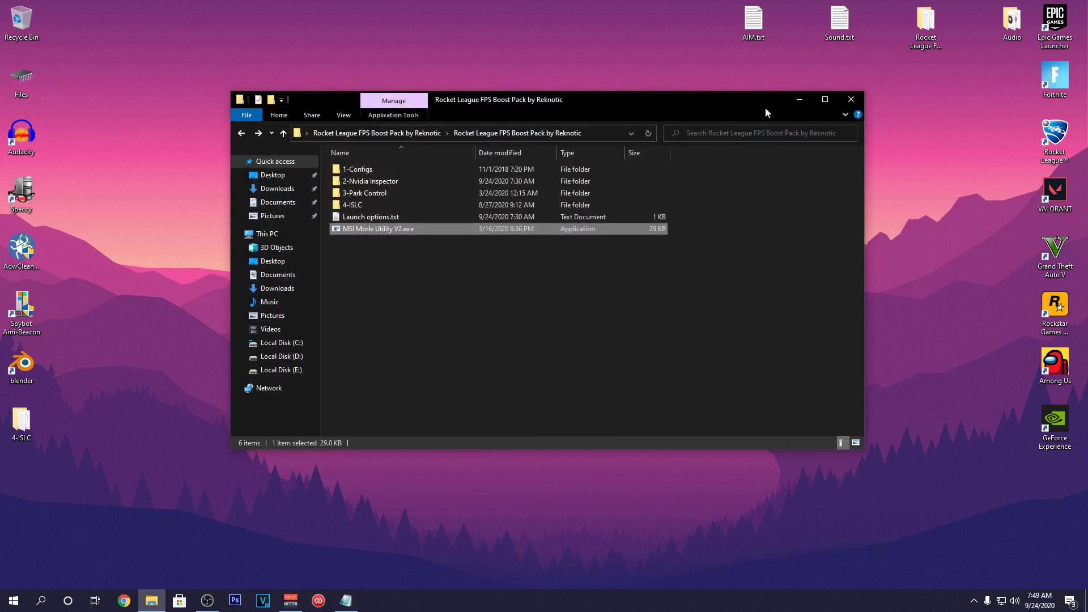
Step: Copy the -USEALLAVAILABLECORES text from Launch options.txt and close the note and folder
double_click(389, 217)
drag(363, 188, 196, 187)
right_click(266, 191)
click(292, 225)
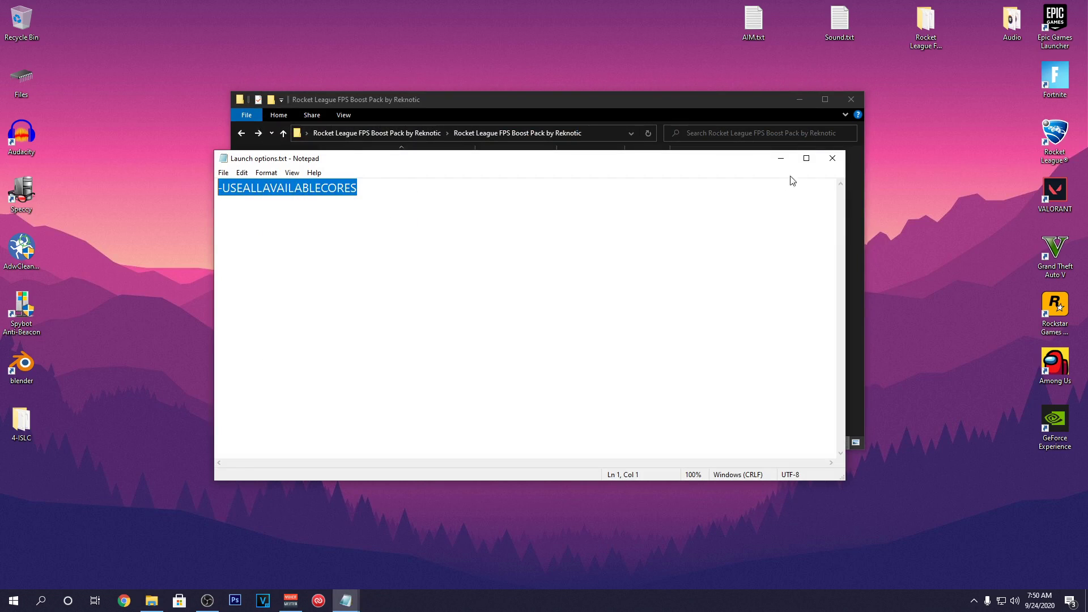
click(833, 158)
click(851, 101)
Step: Open the Epic Games Launcher from the system tray and go to its Settings page
click(974, 601)
right_click(998, 533)
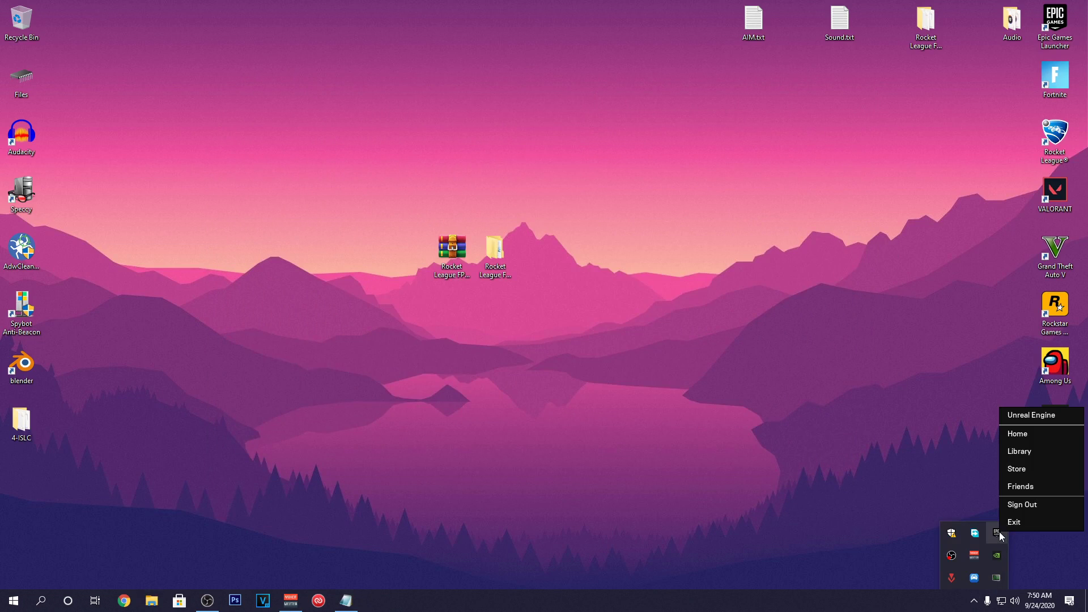
click(1026, 441)
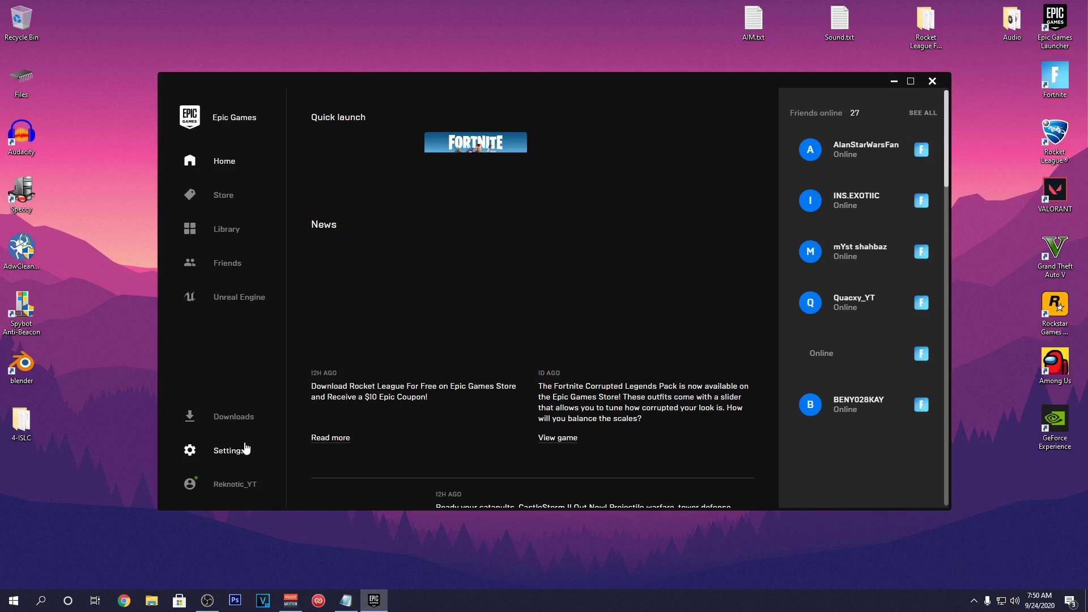
click(245, 449)
scroll(310, 399, down, 3)
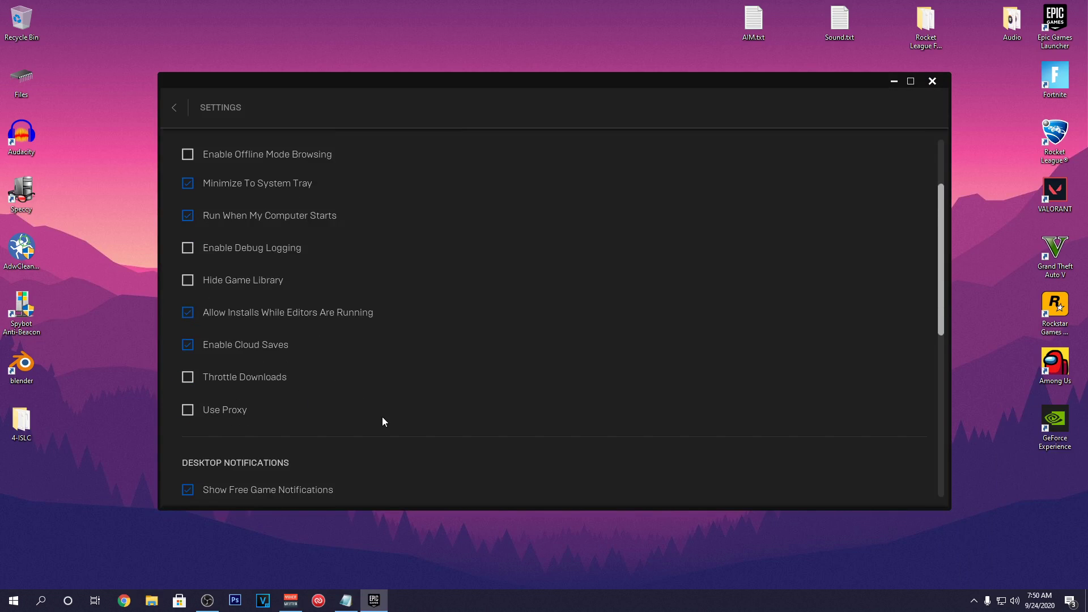
scroll(382, 422, down, 10)
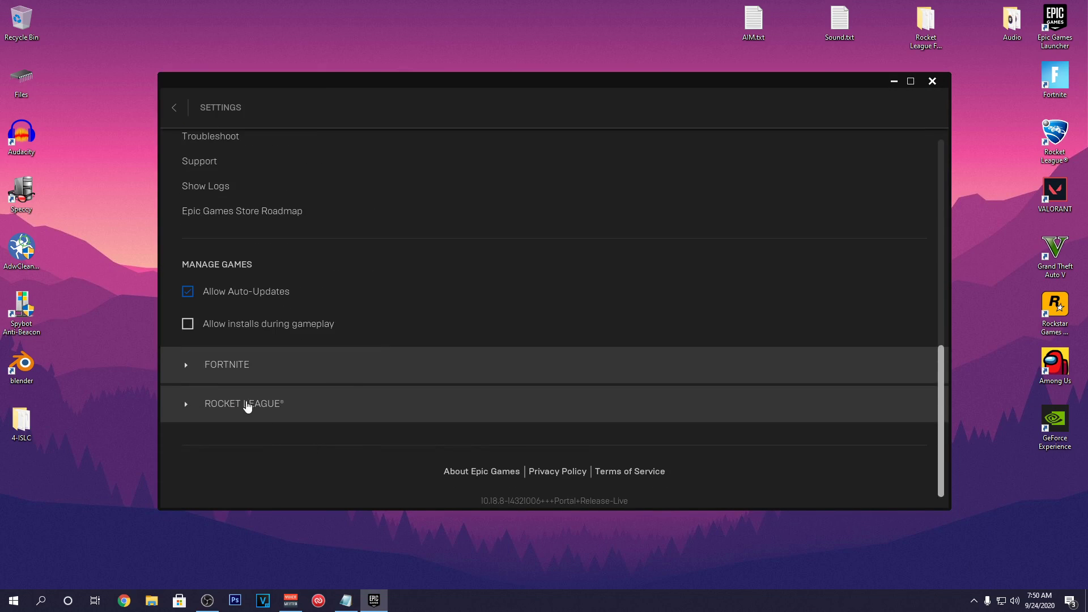
Step: Enable Rocket League's additional command line arguments and paste -USEALLAVAILABLECORES into the box
click(244, 406)
scroll(260, 426, down, 1)
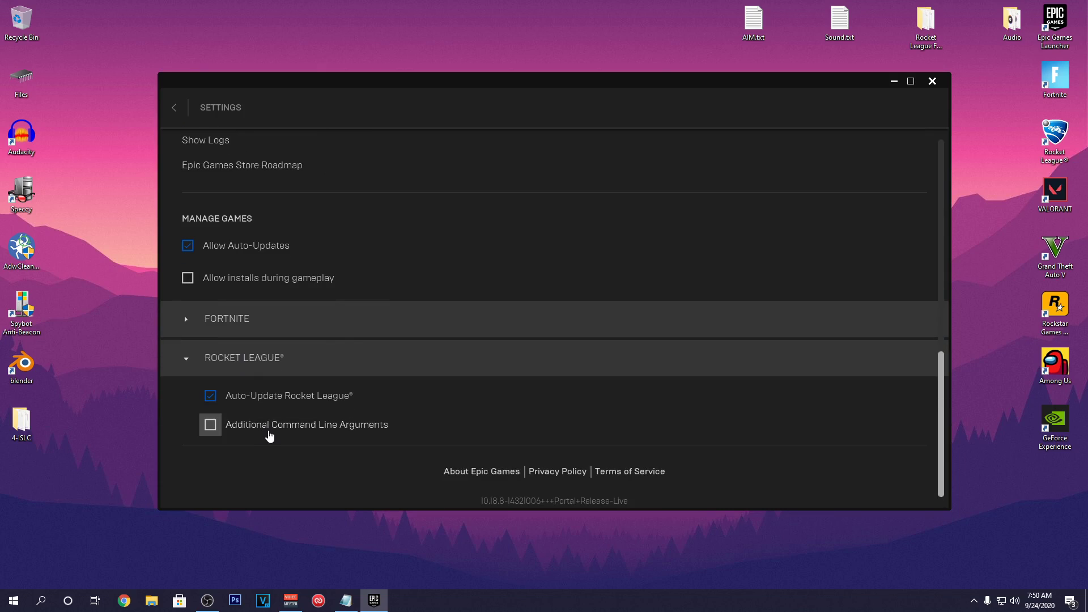
click(270, 435)
scroll(272, 440, down, 1)
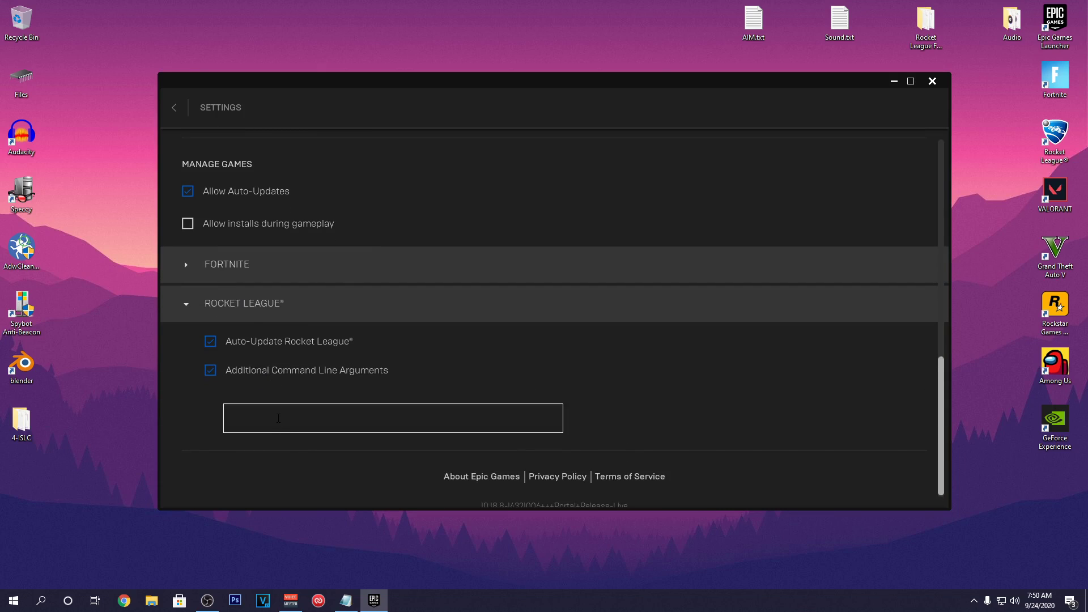
right_click(279, 420)
click(309, 474)
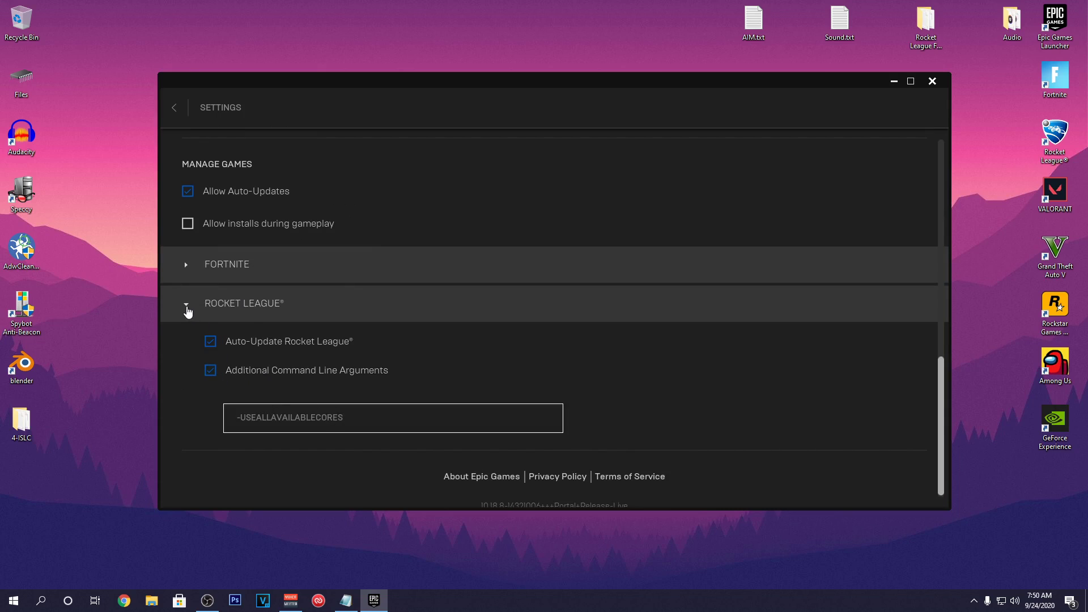
click(186, 305)
click(174, 107)
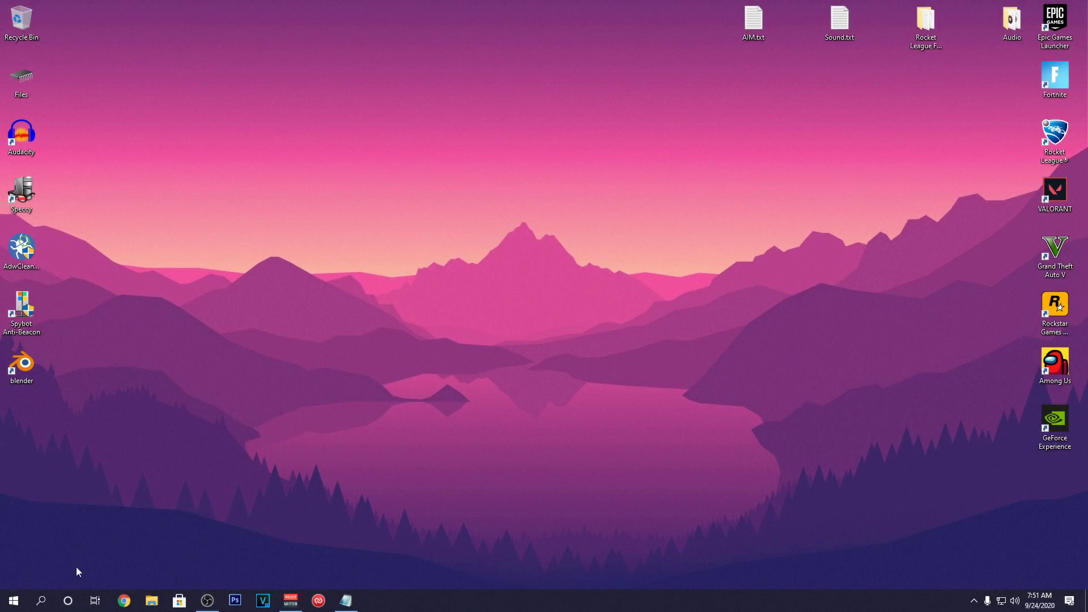
Step: Open the Performance Options via This PC's Advanced system settings
click(13, 600)
text(thi)
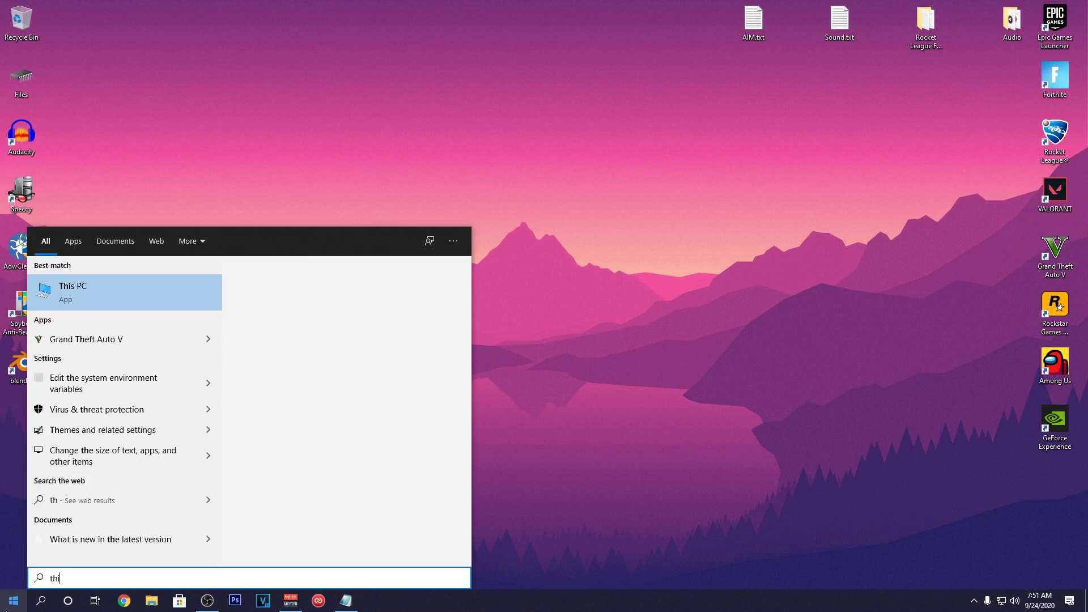
text(s pc)
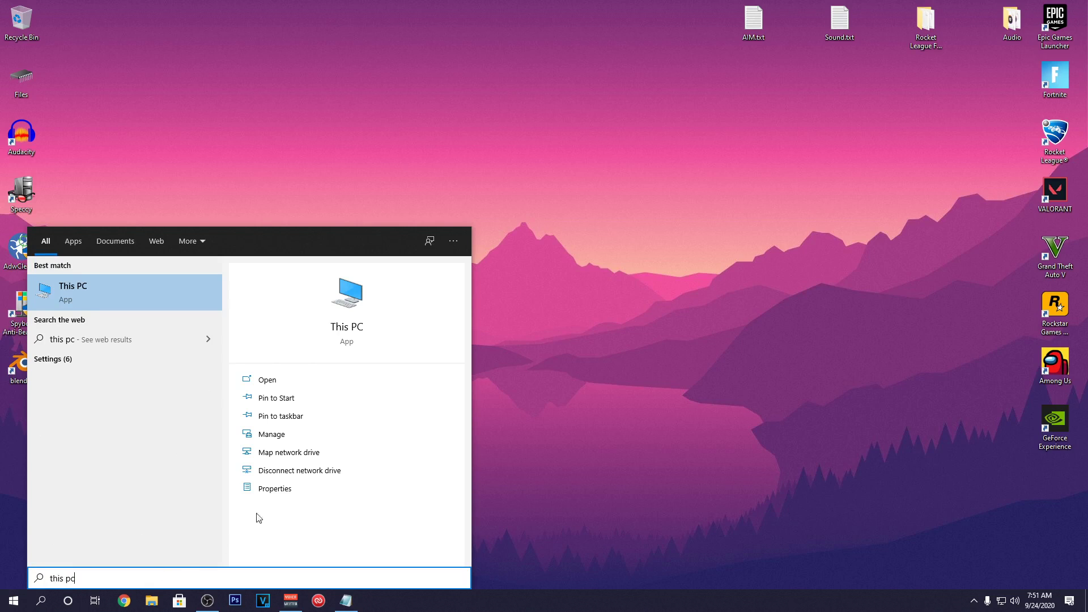
click(291, 489)
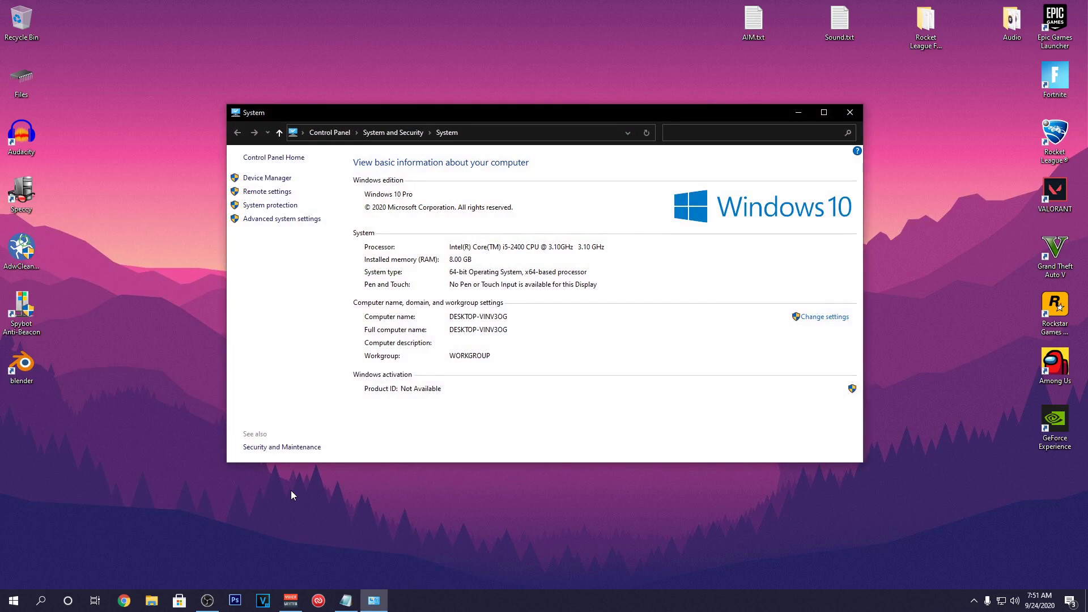
click(296, 222)
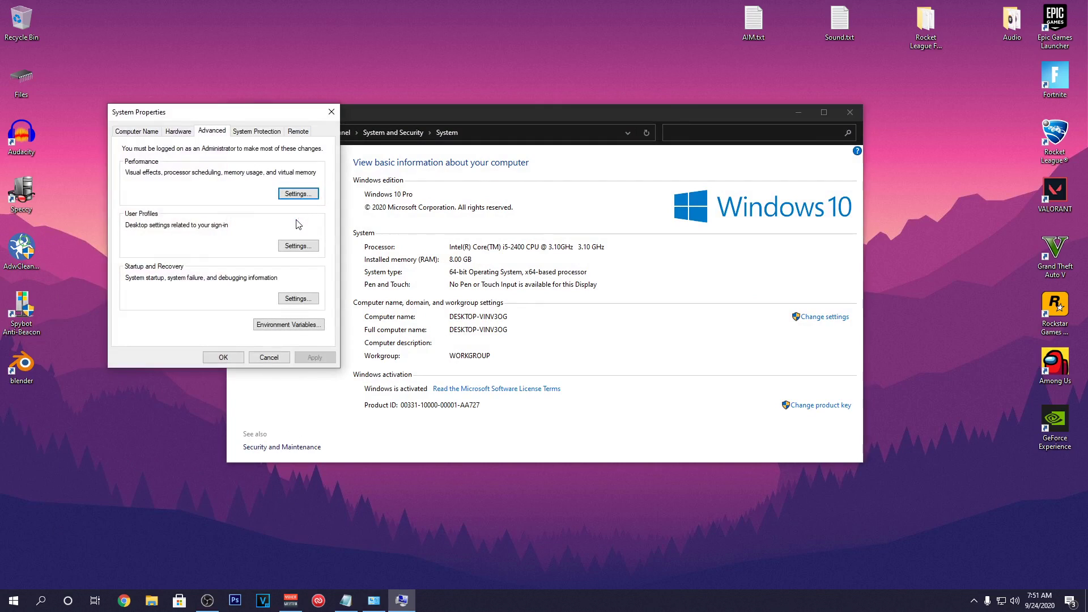
click(299, 194)
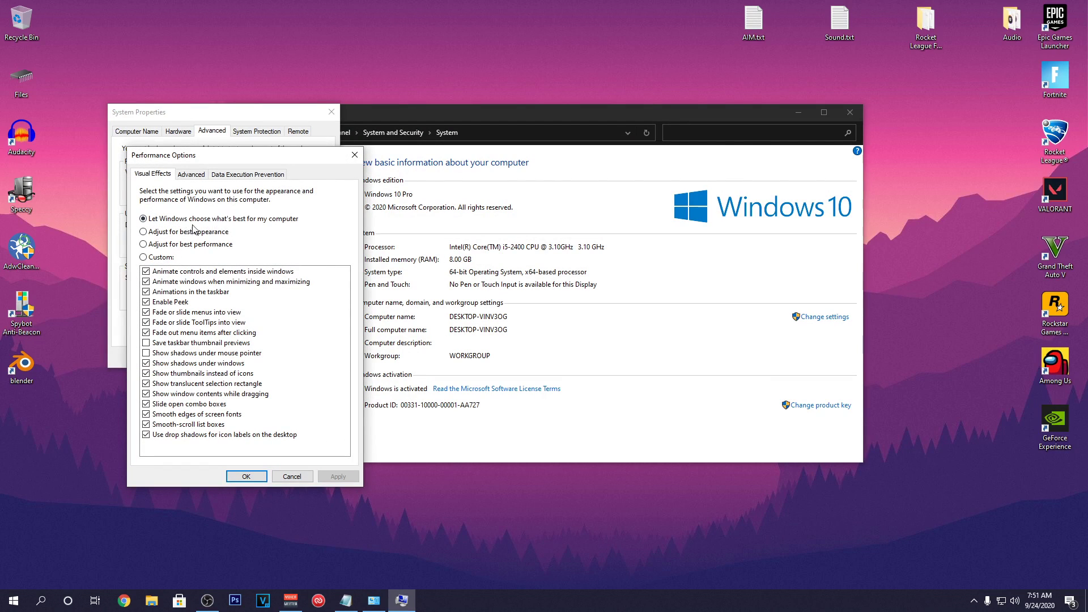
Step: Apply 'Adjust for best performance', then revert to 'Let Windows choose' and apply again
click(226, 244)
click(329, 477)
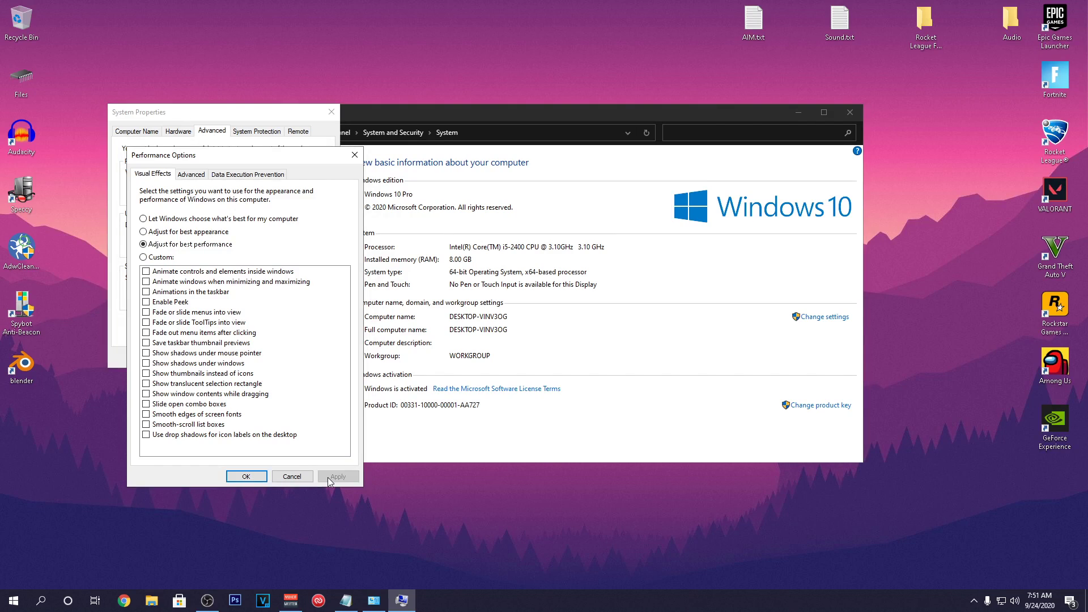
click(269, 220)
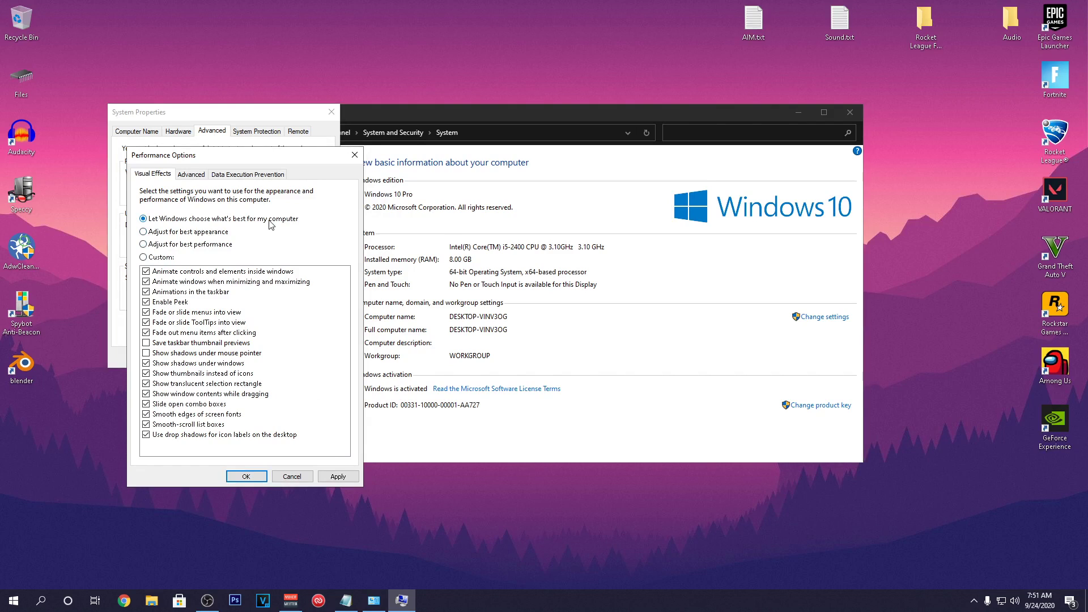
click(335, 476)
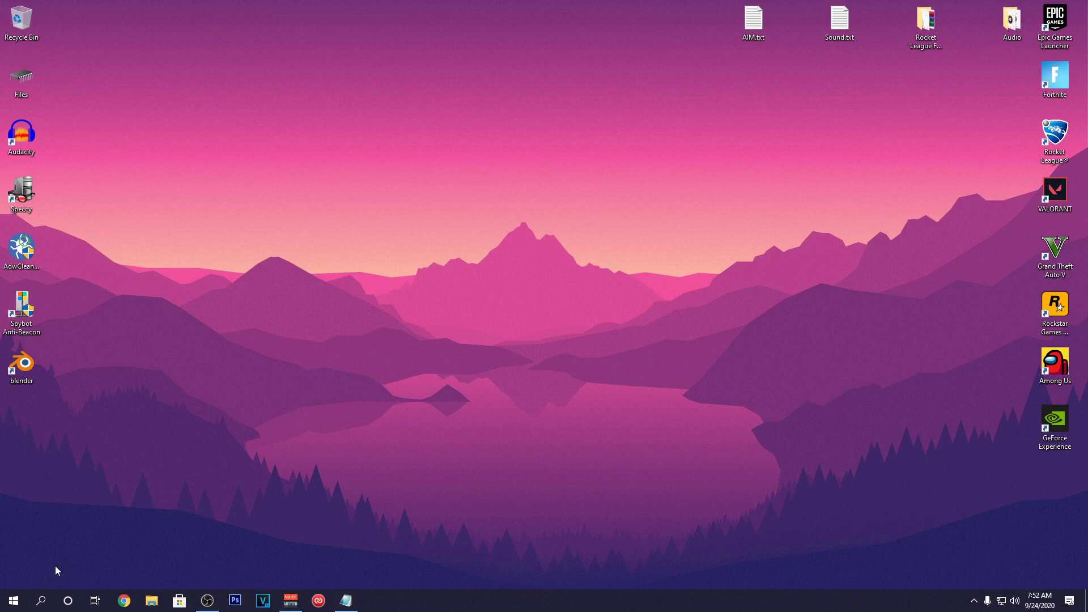
Step: Launch msconfig as administrator and set the boot number of processors to 4
key(super)
text(msconfig)
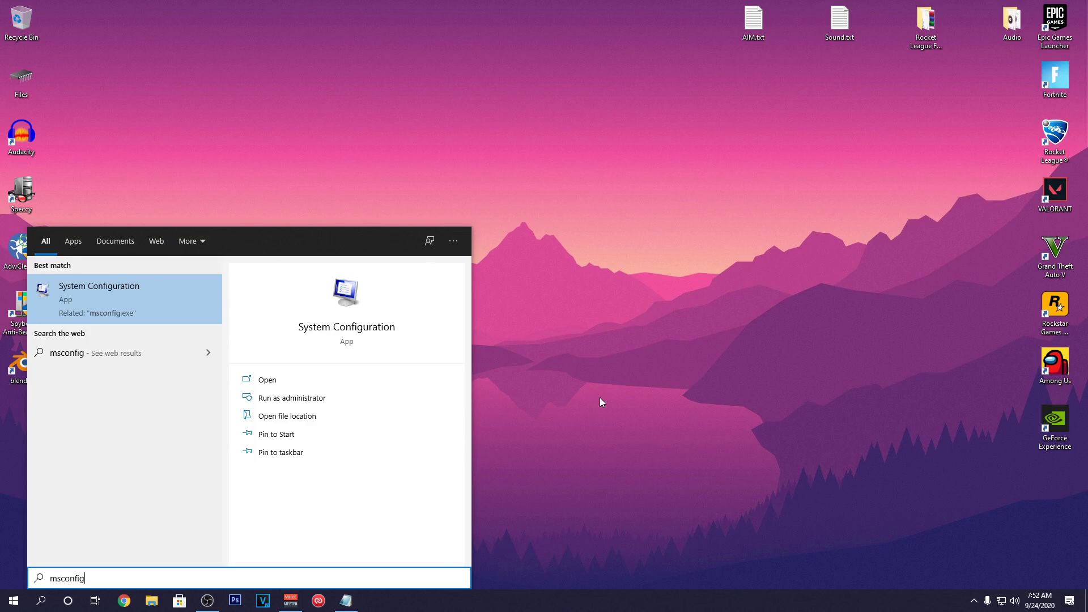
click(329, 401)
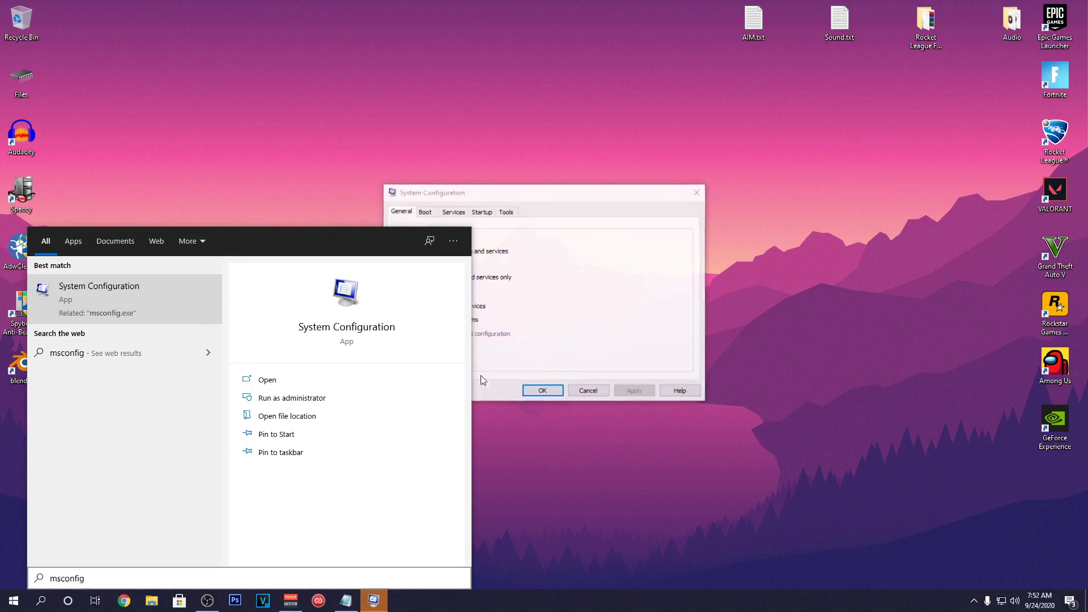
click(430, 212)
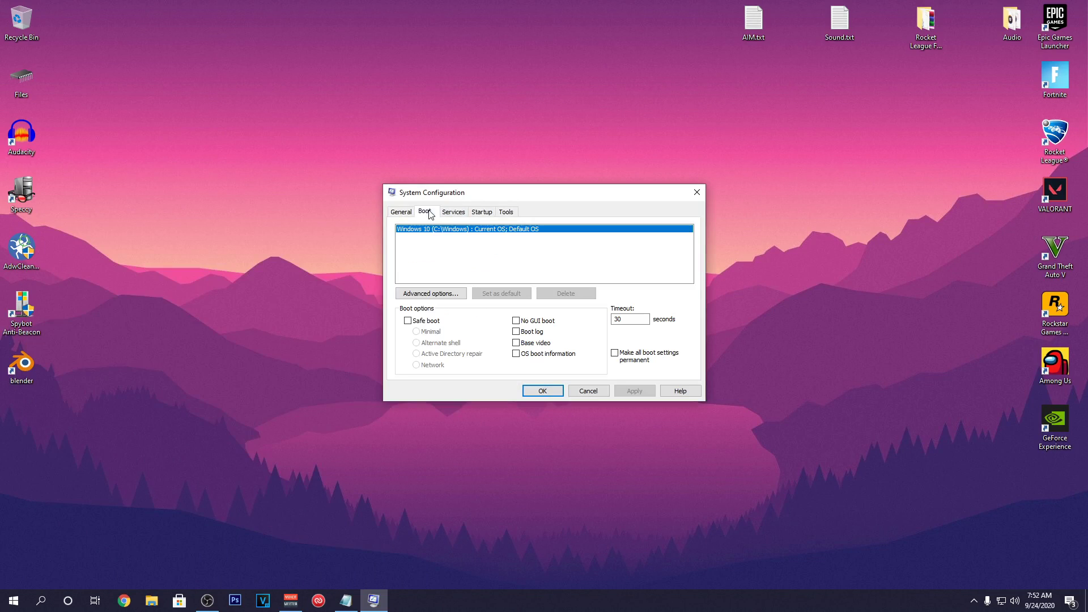
click(450, 293)
click(483, 219)
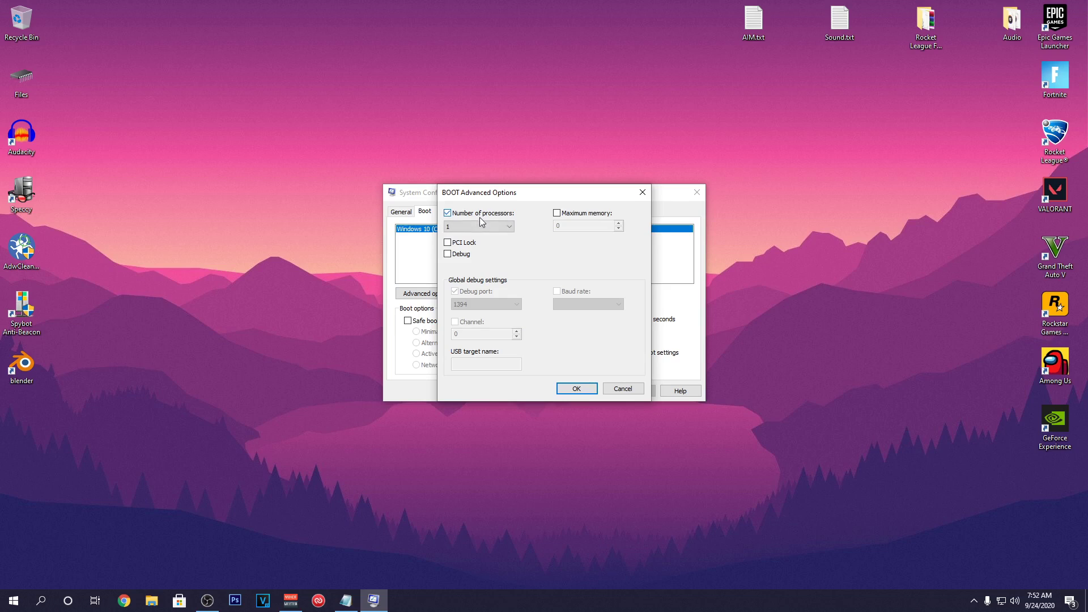
click(473, 227)
click(463, 258)
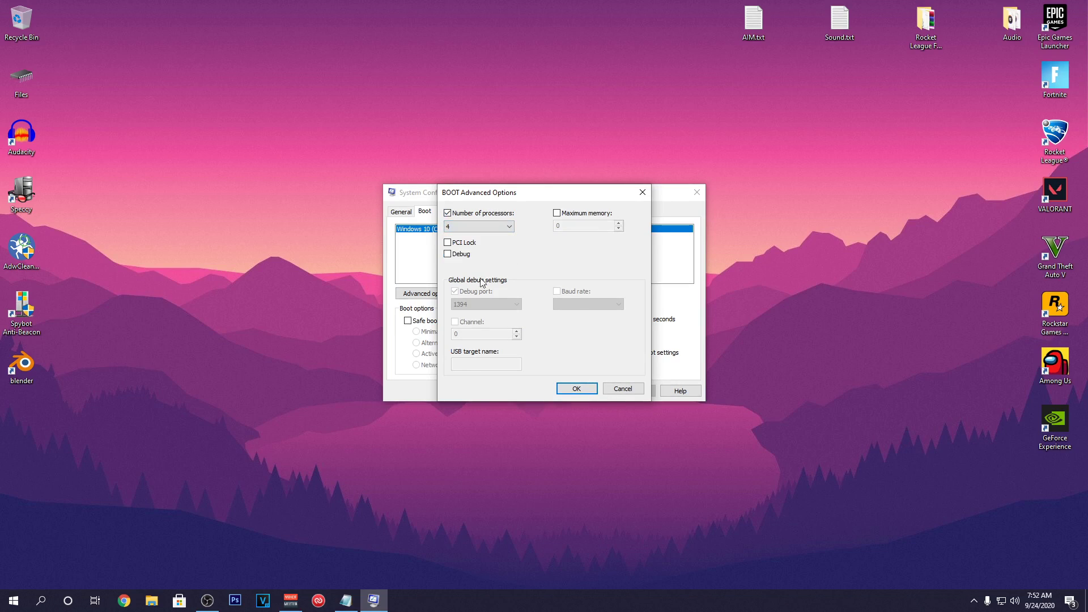
click(565, 388)
Step: Hide Microsoft services, uncheck the Google, Adobe SwitchBoard and TeamViewer services, and apply
click(455, 212)
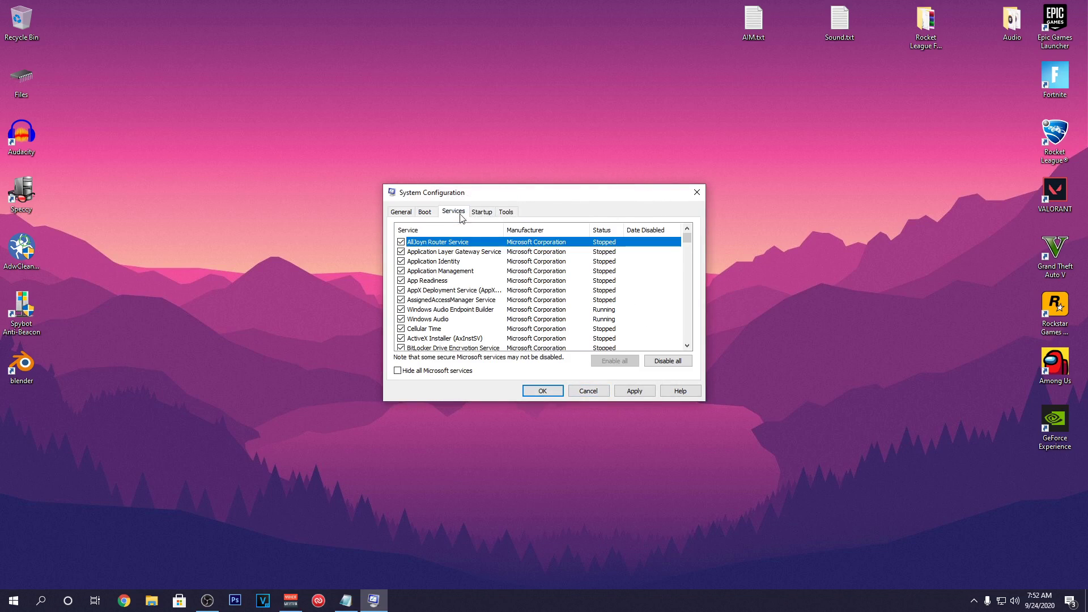
click(445, 374)
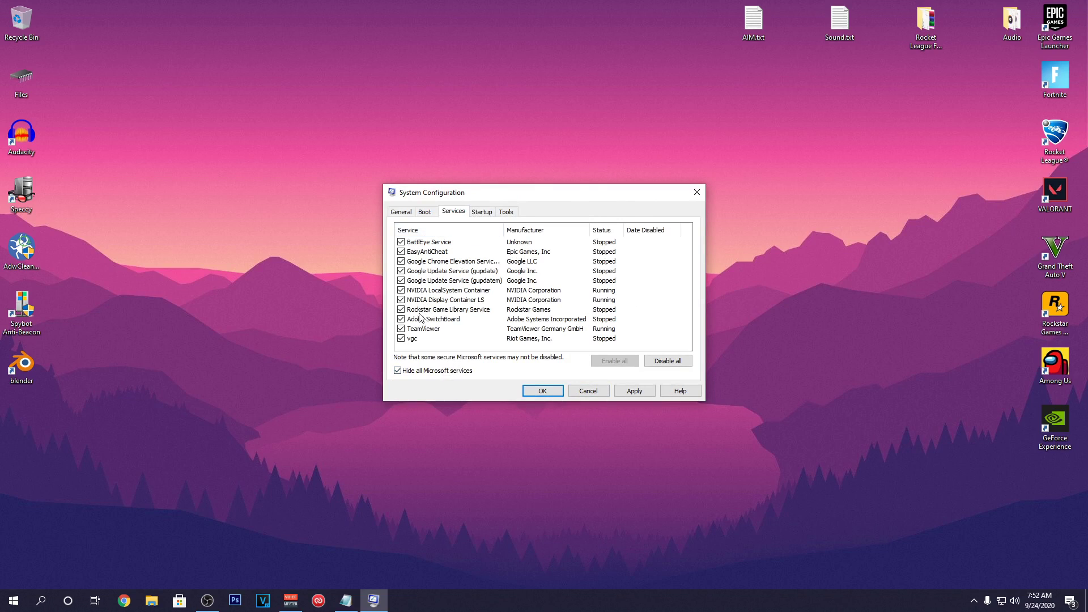
click(402, 329)
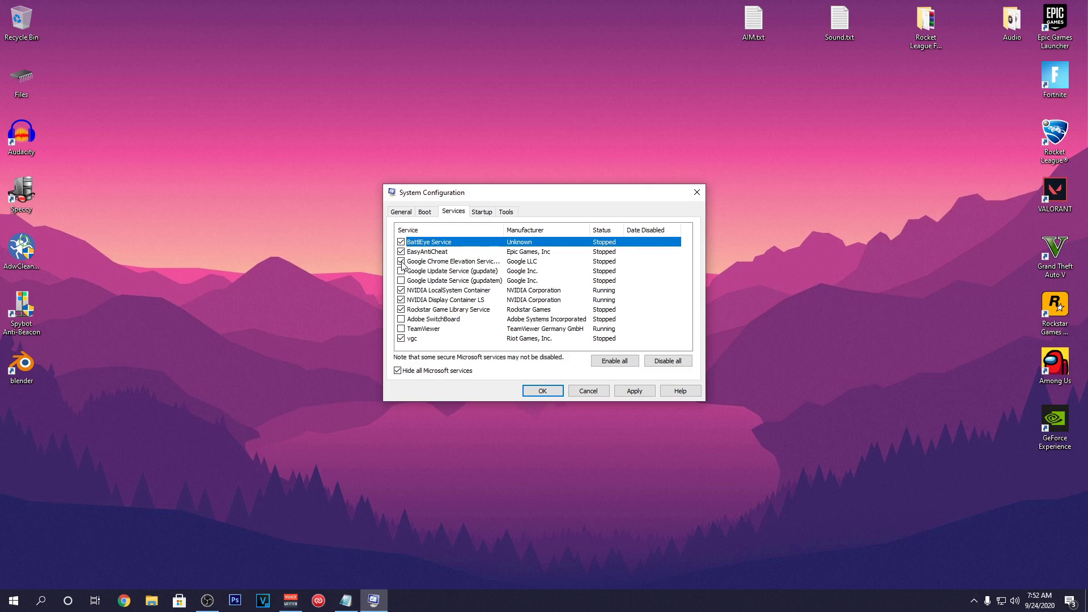
click(631, 389)
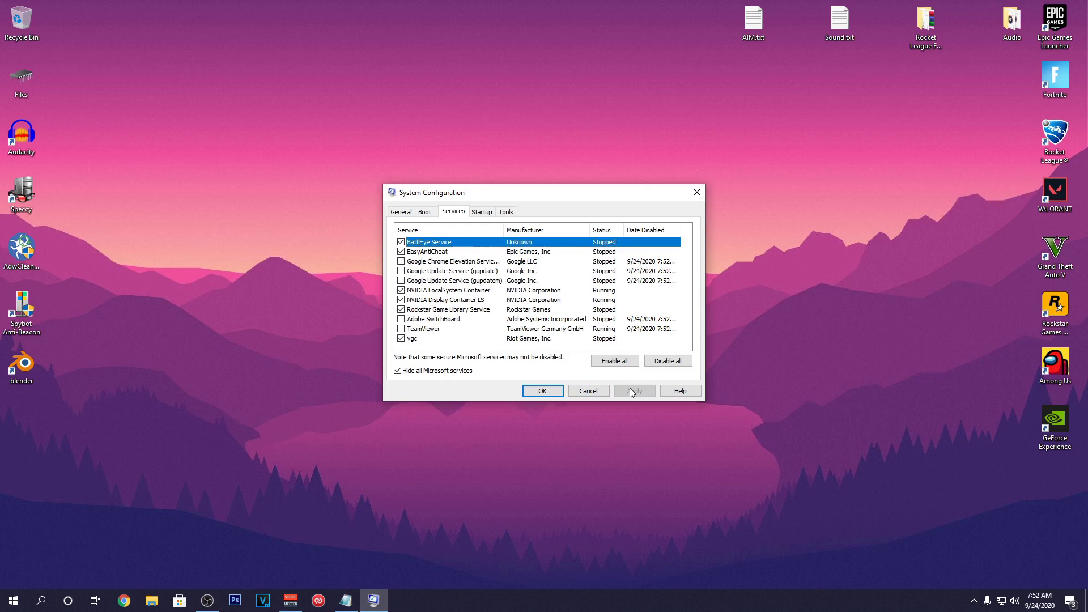
Step: Review the startup apps such as Spotify in Task Manager, then exit System Configuration without restarting
click(483, 213)
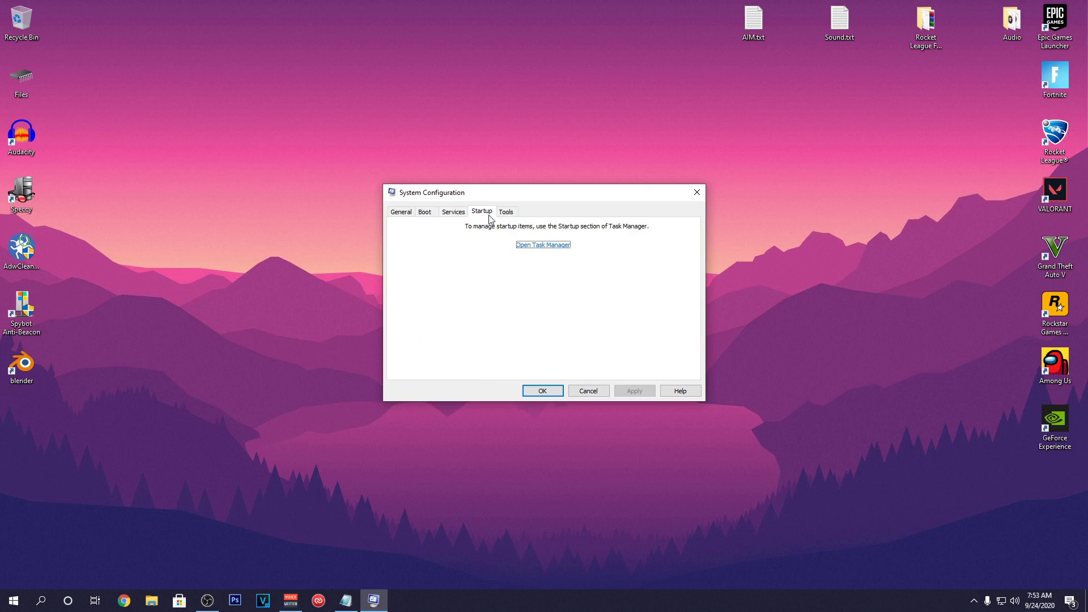
click(535, 245)
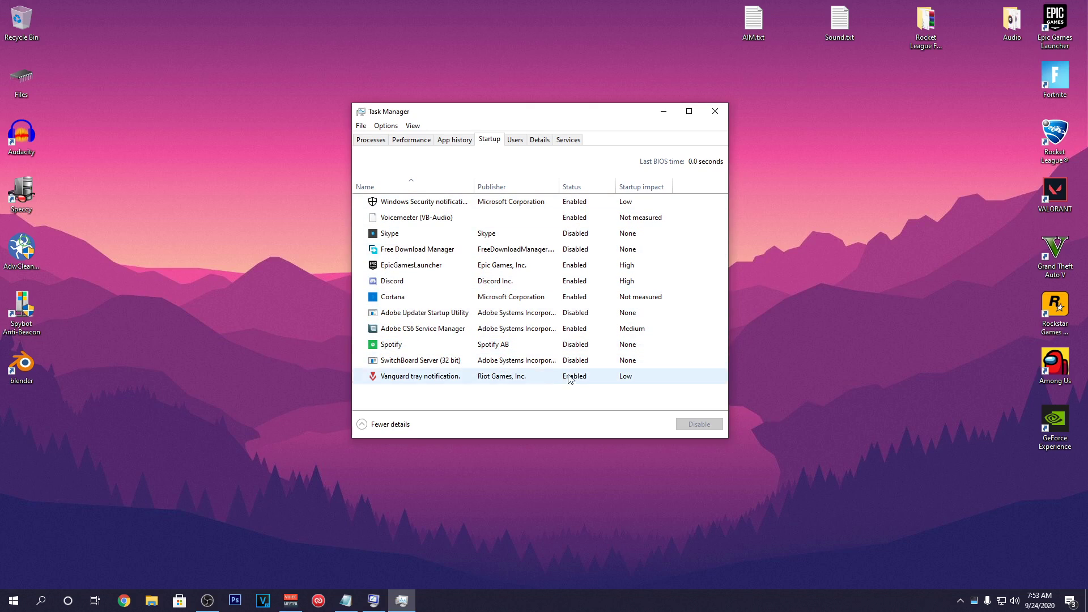
right_click(392, 348)
click(382, 348)
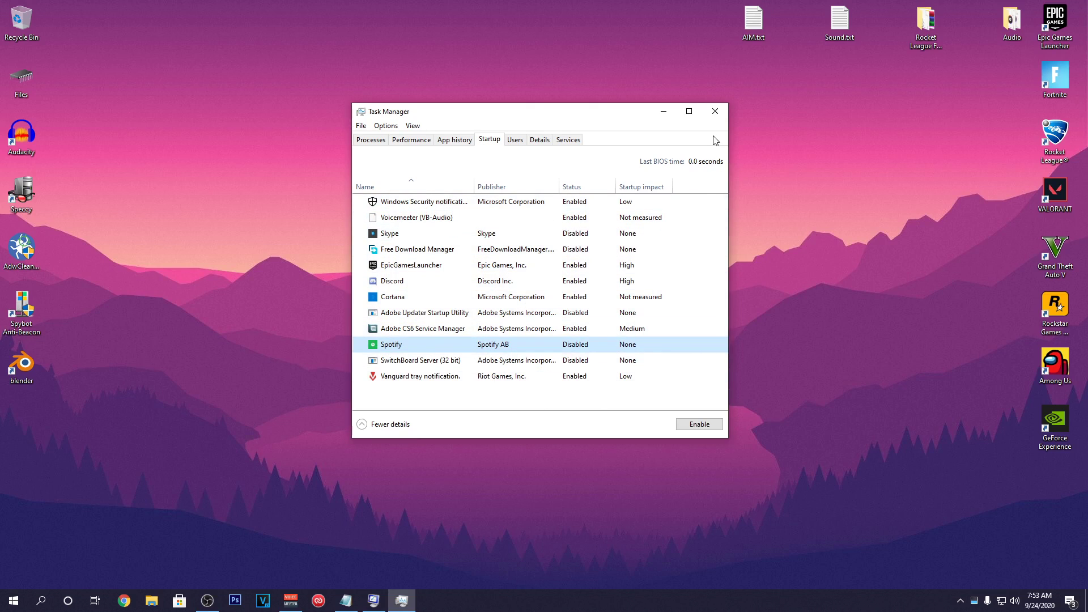
click(715, 112)
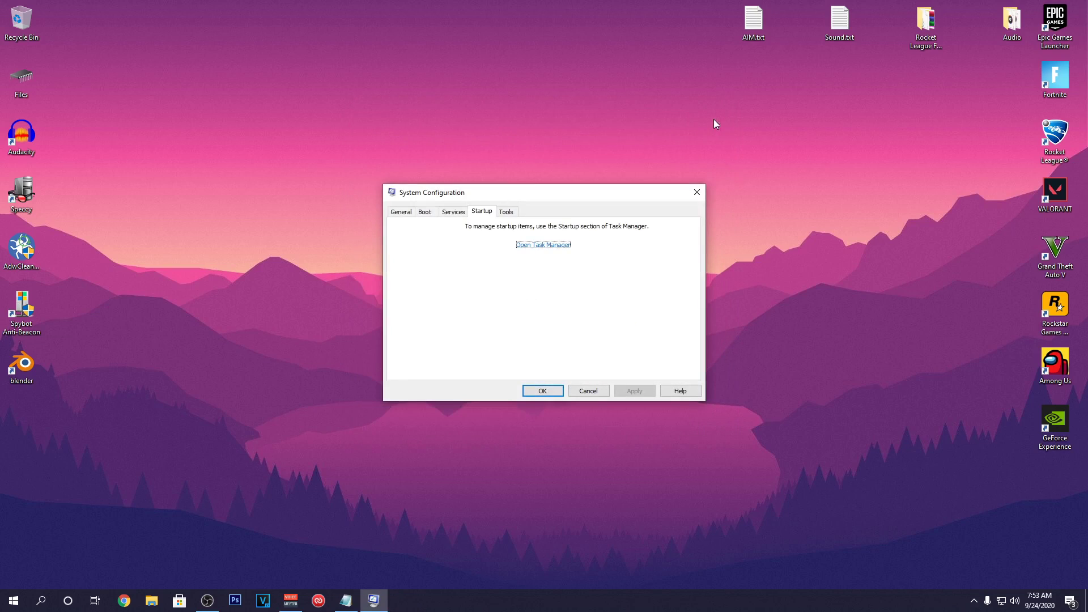
click(543, 391)
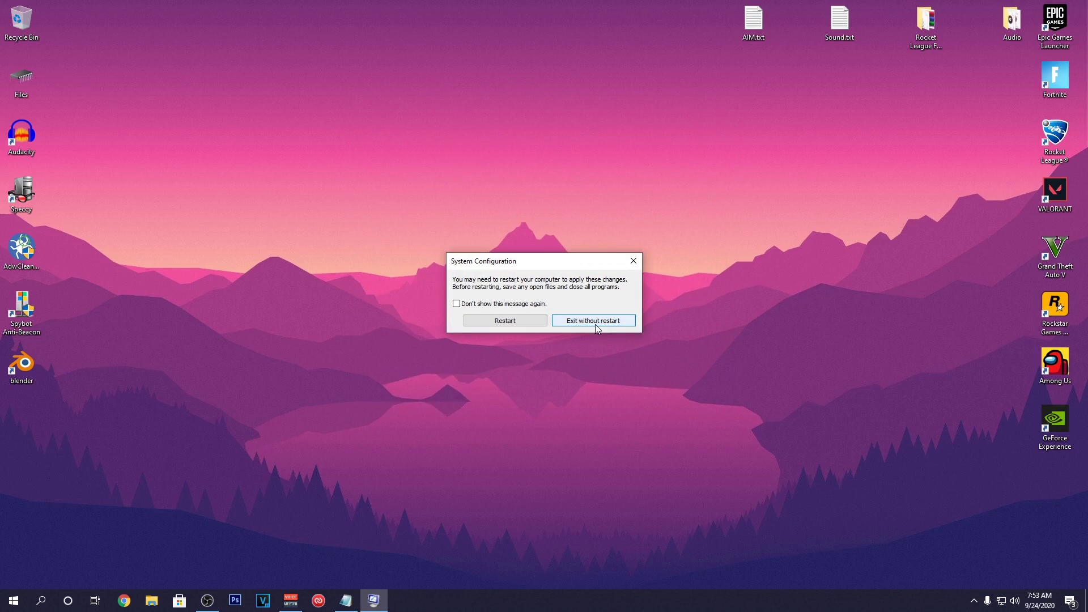
click(595, 327)
Step: Check Update & Security in Windows Settings, then browse the Privacy settings options
click(14, 600)
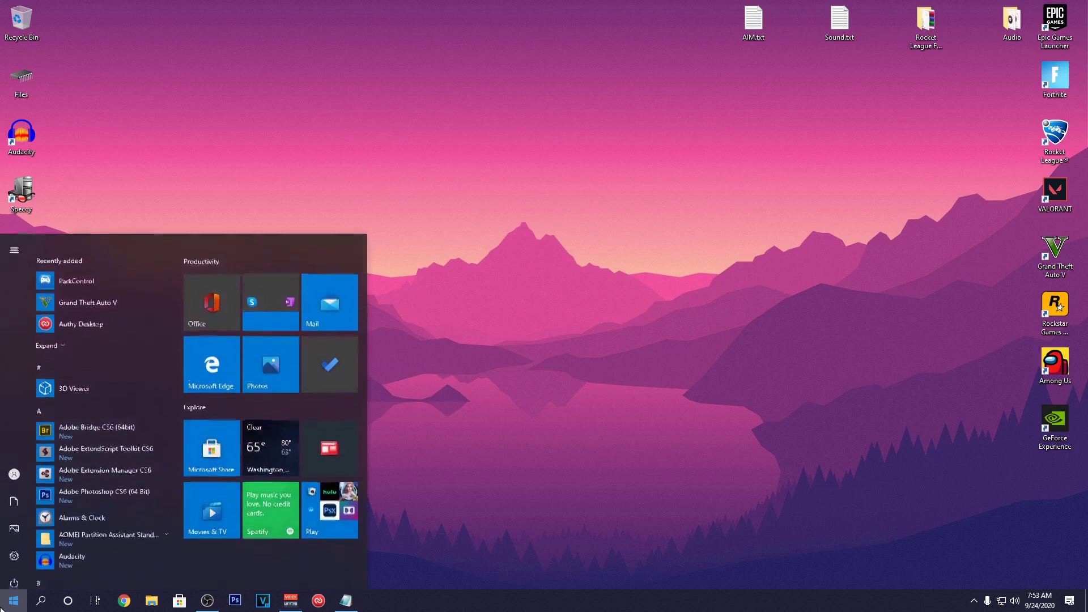
click(8, 553)
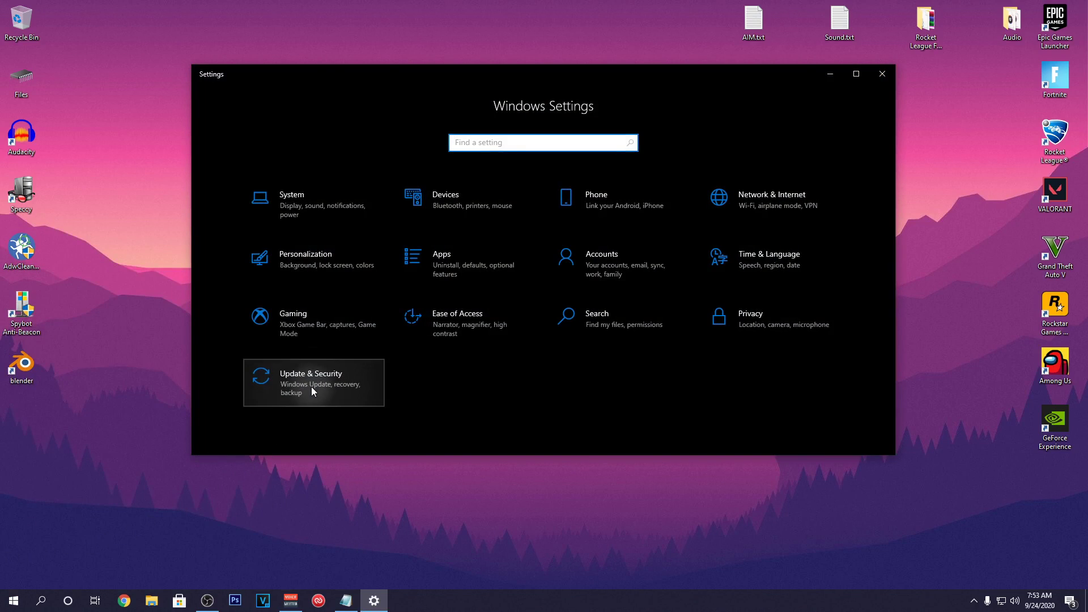
click(311, 387)
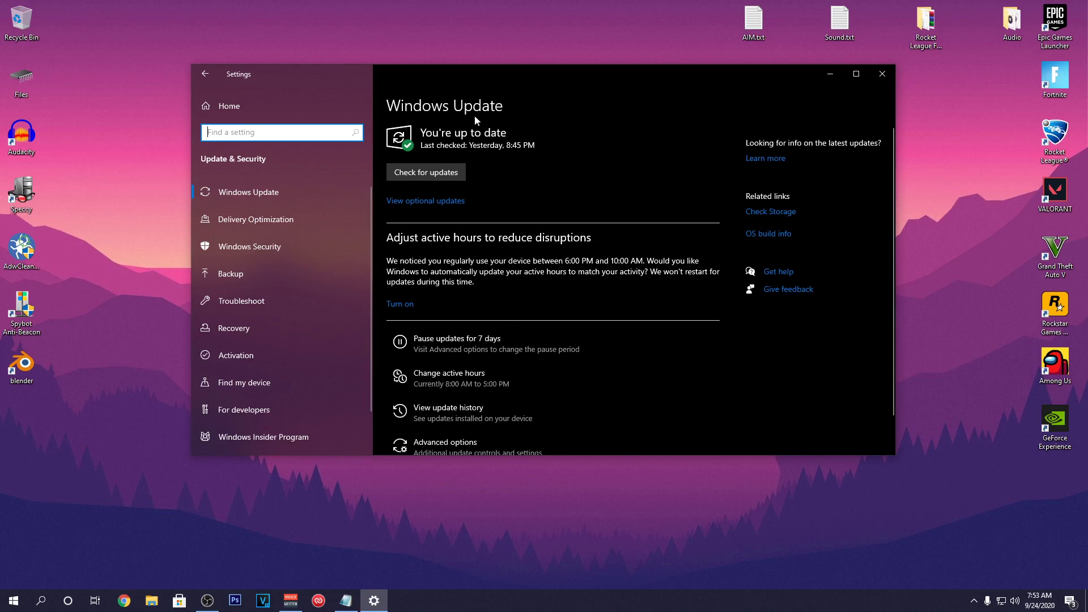
click(320, 111)
click(742, 321)
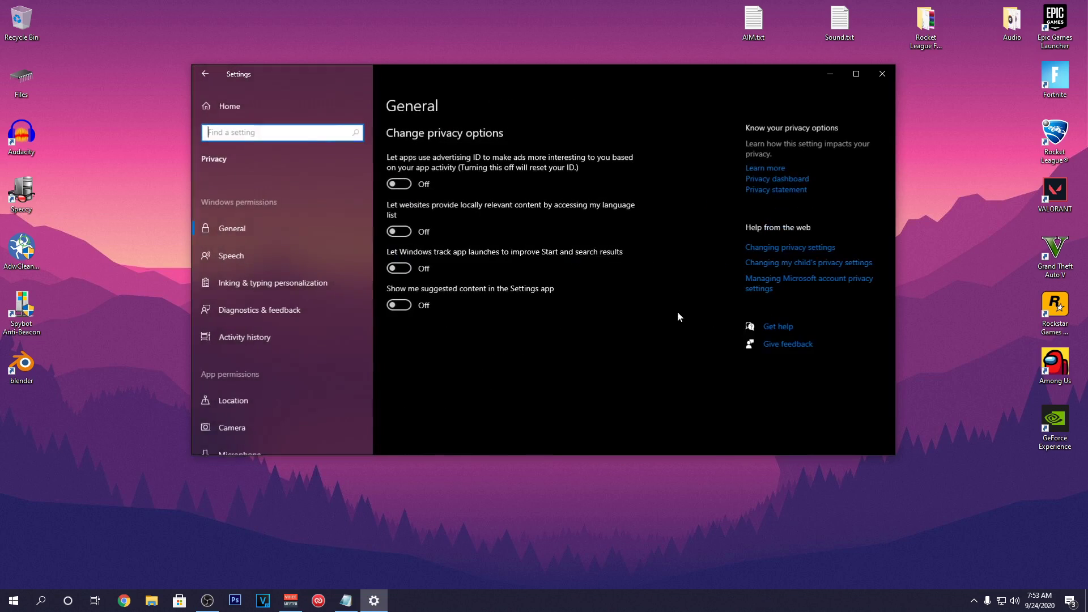
scroll(272, 404, down, 3)
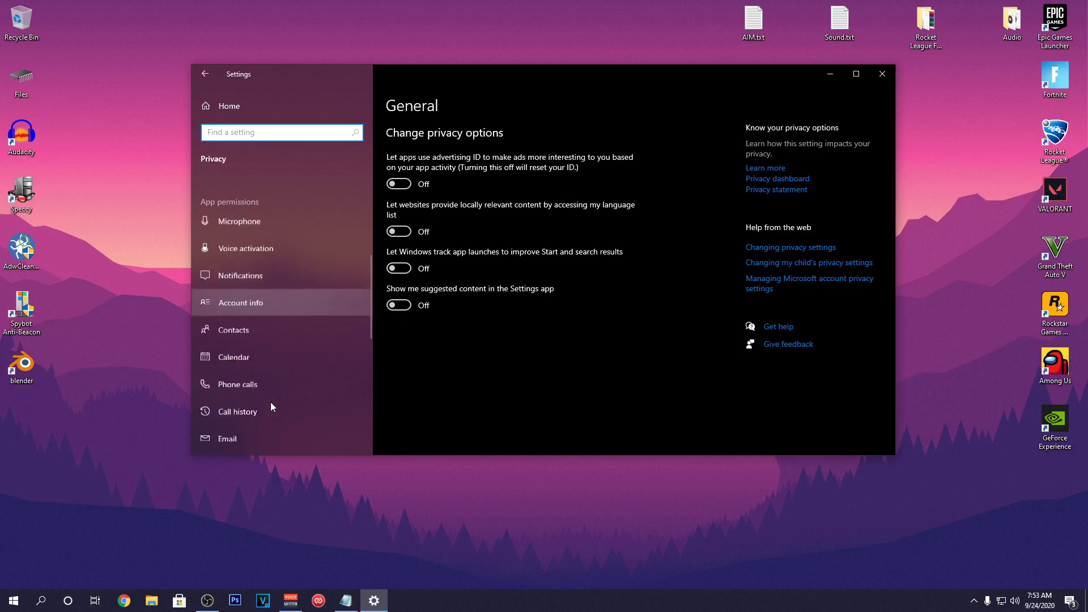
scroll(270, 403, down, 6)
scroll(278, 372, up, 2)
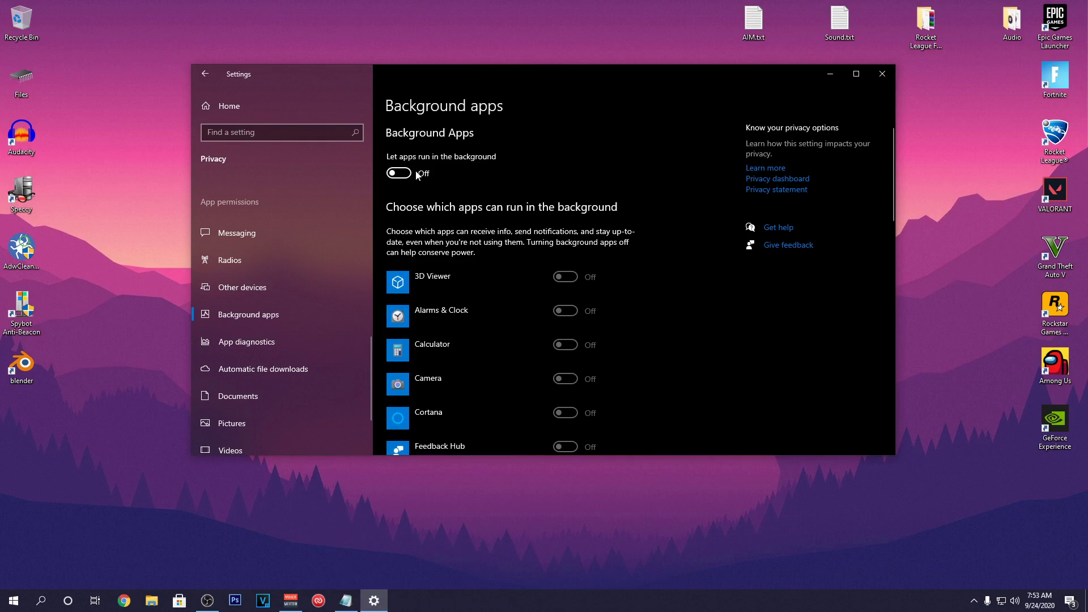
click(274, 111)
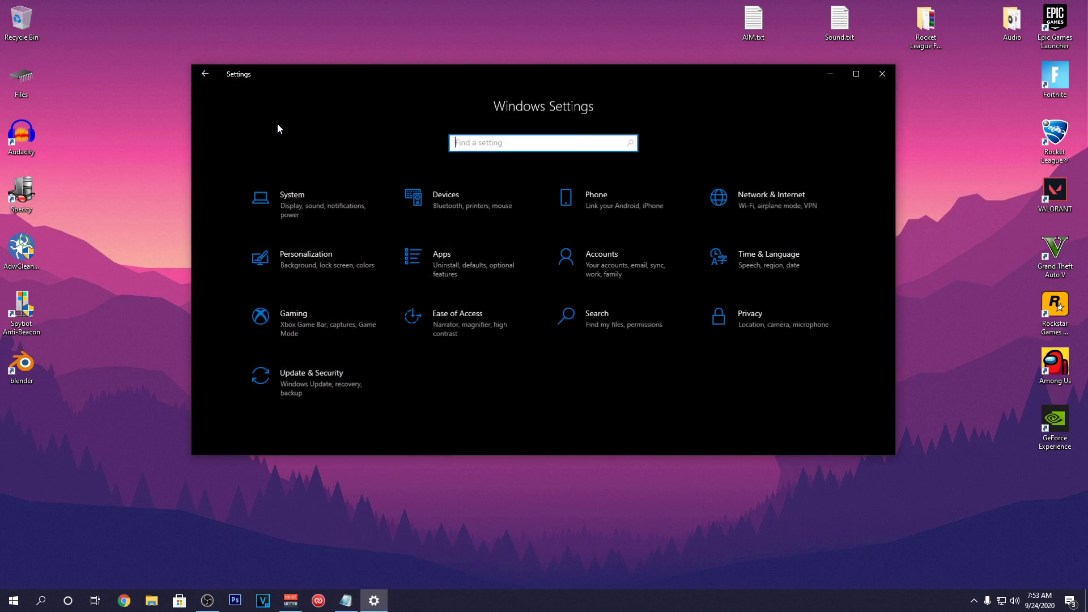
click(280, 319)
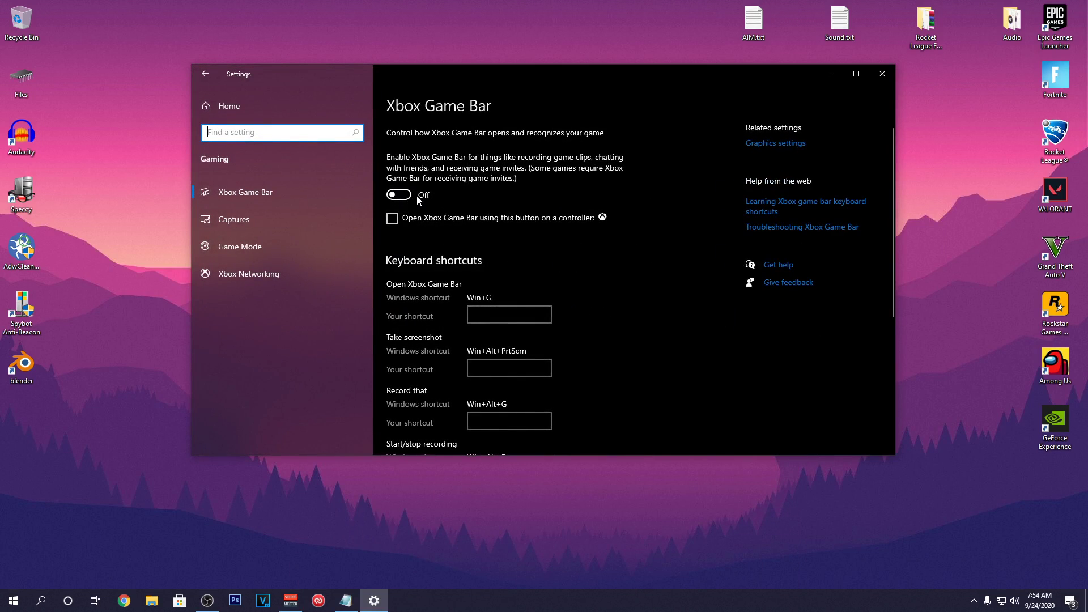
click(317, 244)
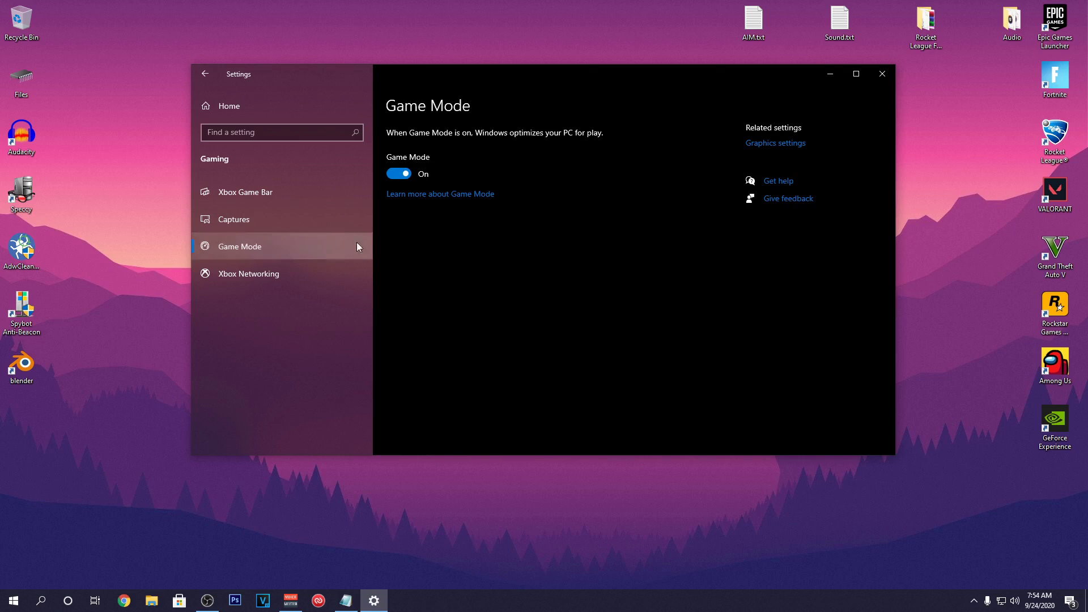
click(287, 113)
Step: Open Graphics settings via the 'graphics' search and keep Desktop app as the app type
text(grap)
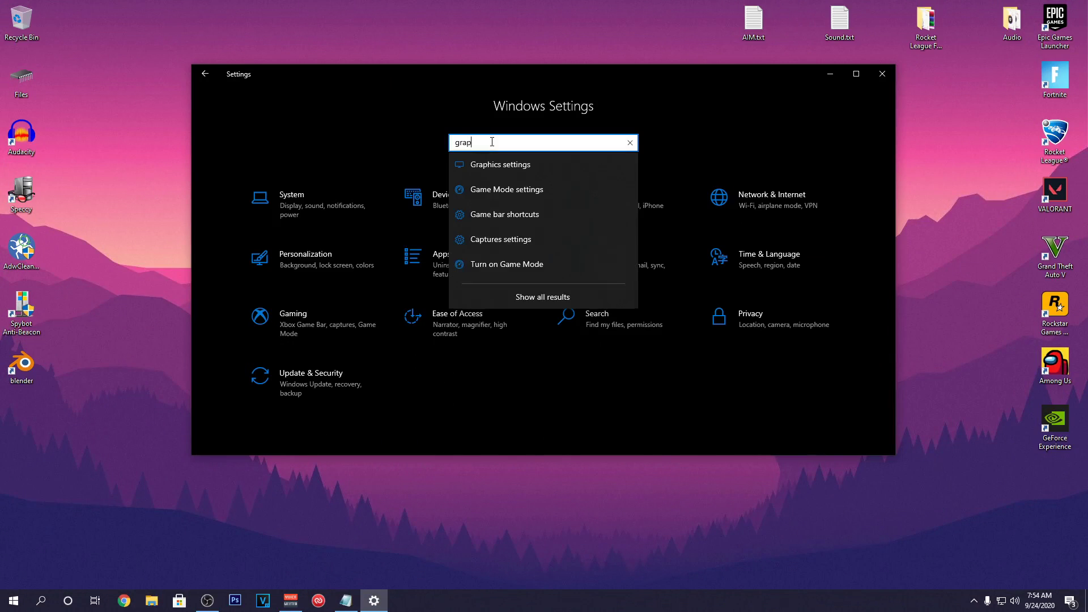
text(hics)
click(567, 164)
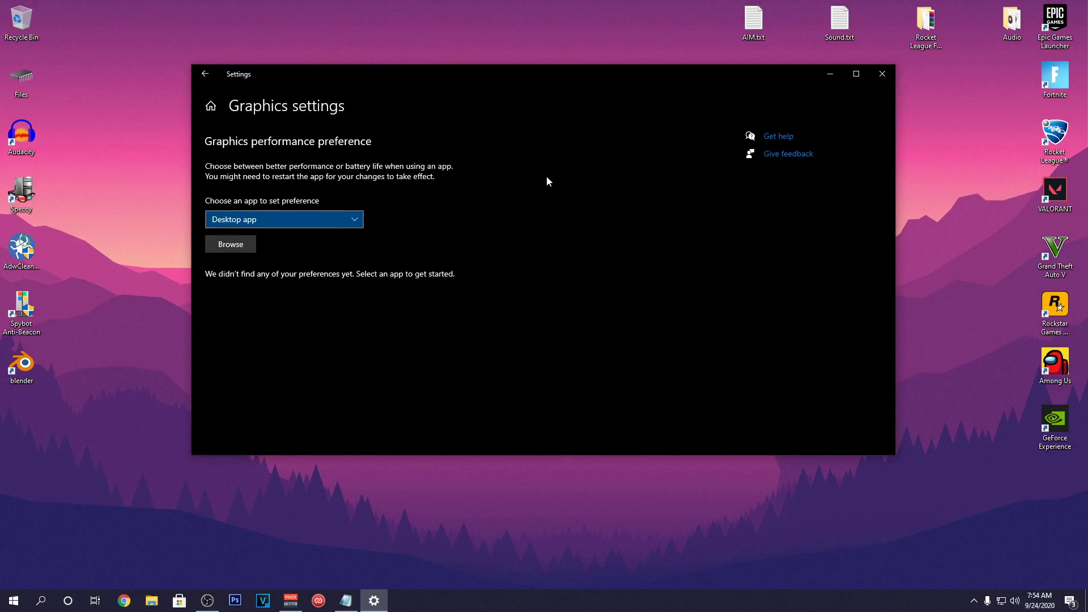
click(344, 223)
click(340, 222)
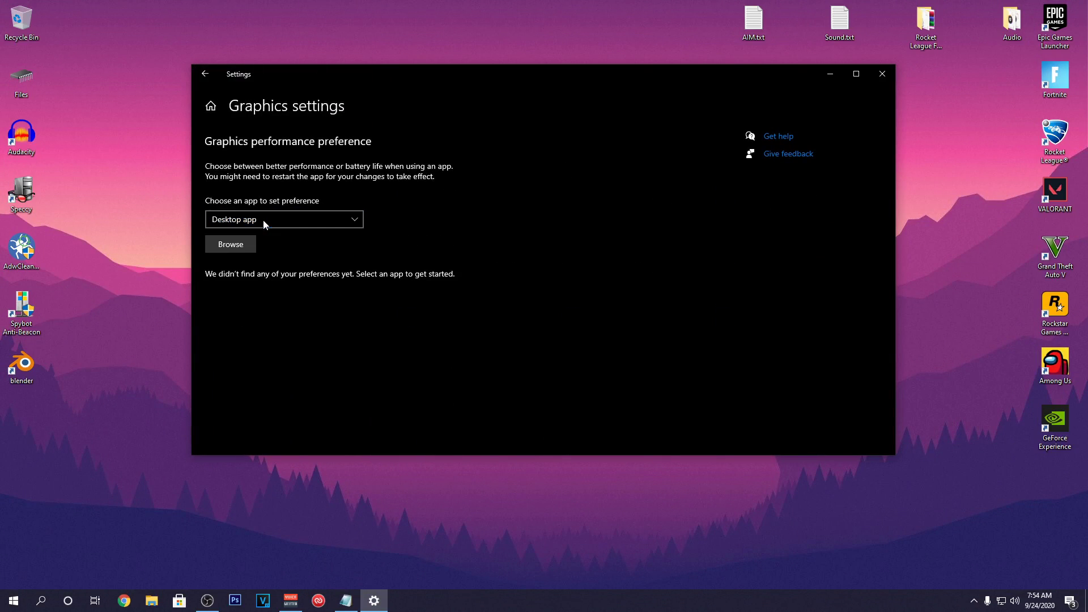
Step: Add D:\rocketleague\Binaries\Win64\RocketLeague.exe to the graphics preference list
click(241, 245)
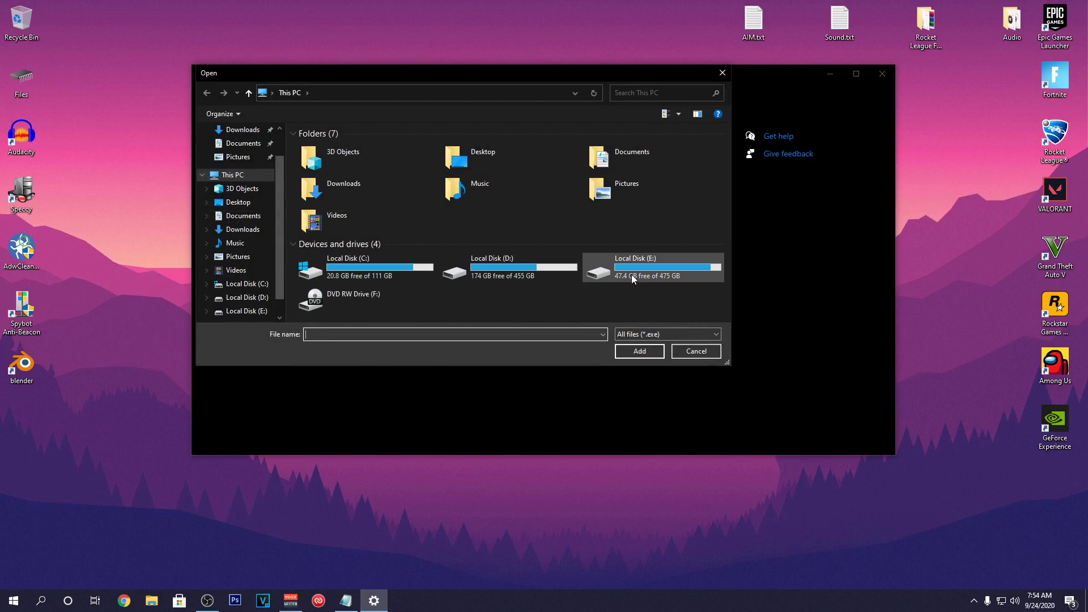
double_click(492, 271)
double_click(348, 230)
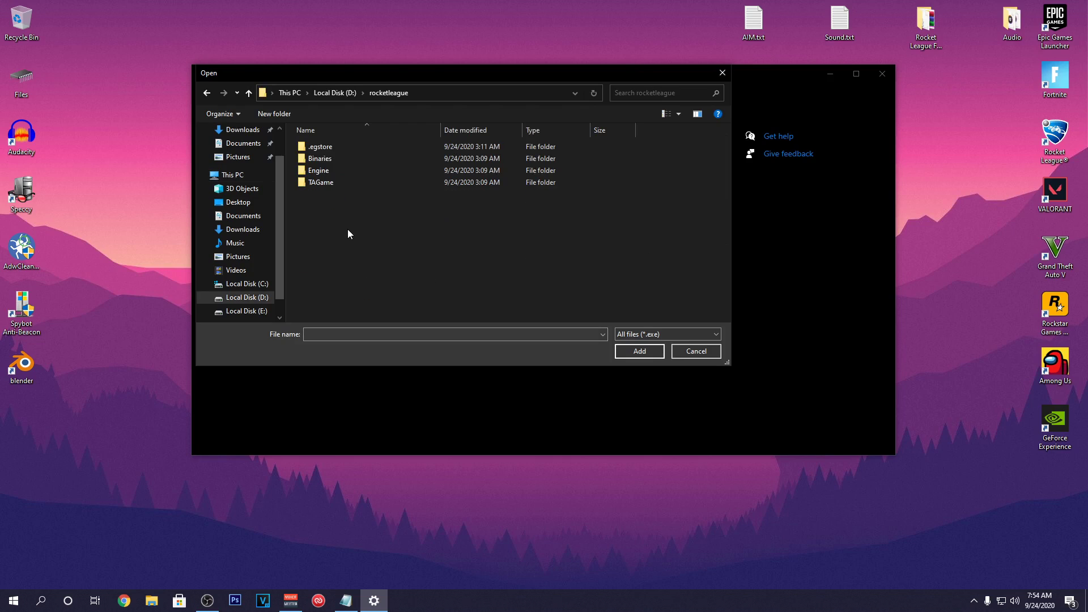
double_click(335, 161)
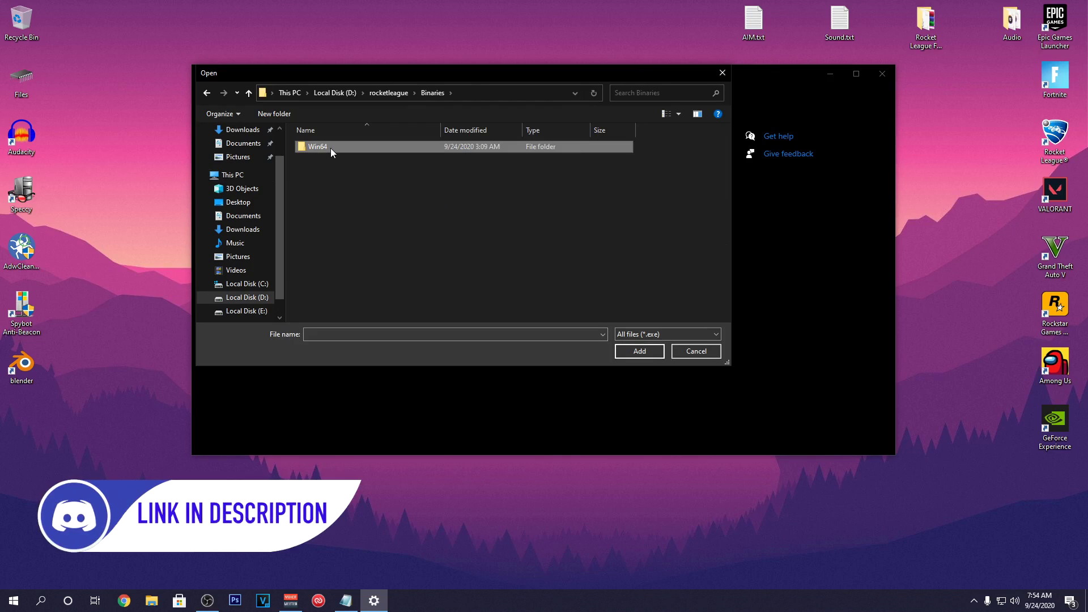
double_click(331, 147)
click(332, 148)
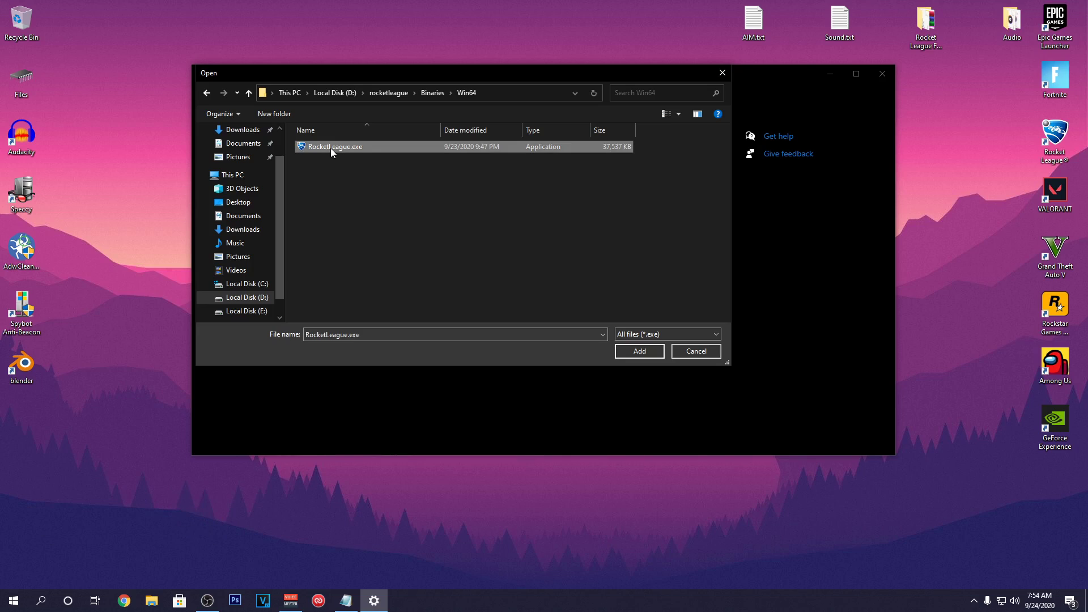
click(638, 351)
Step: Set Rocket League's graphics preference to High performance, save, and close Settings
click(383, 322)
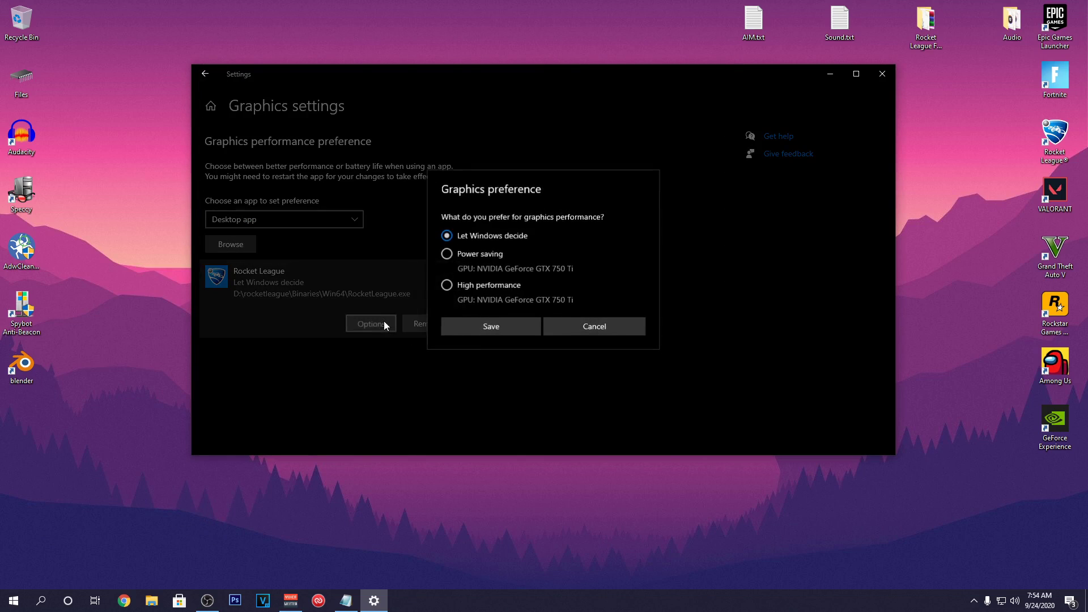
click(478, 287)
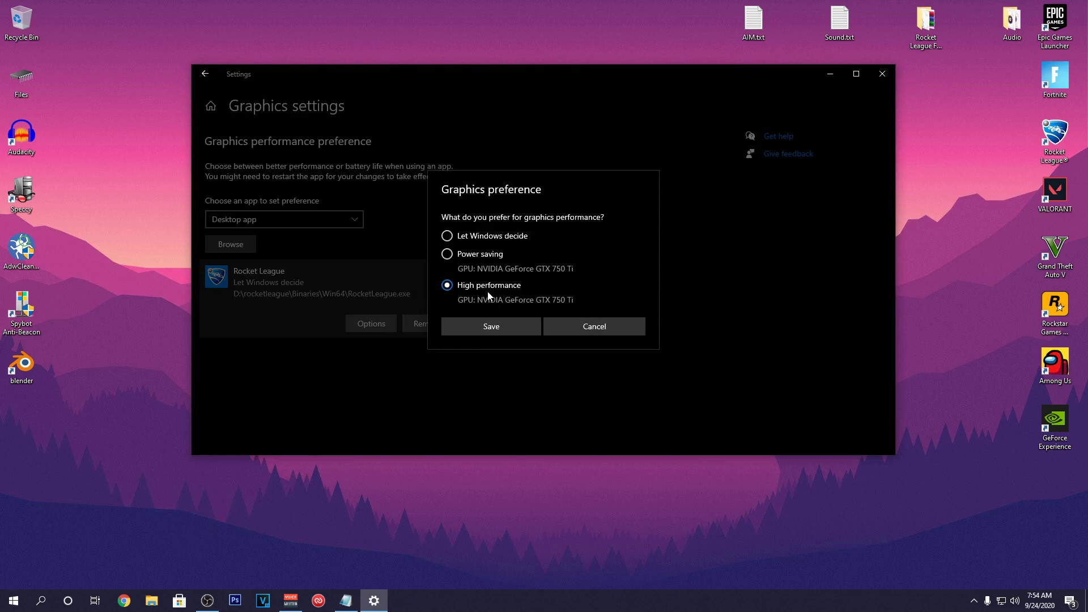
click(498, 326)
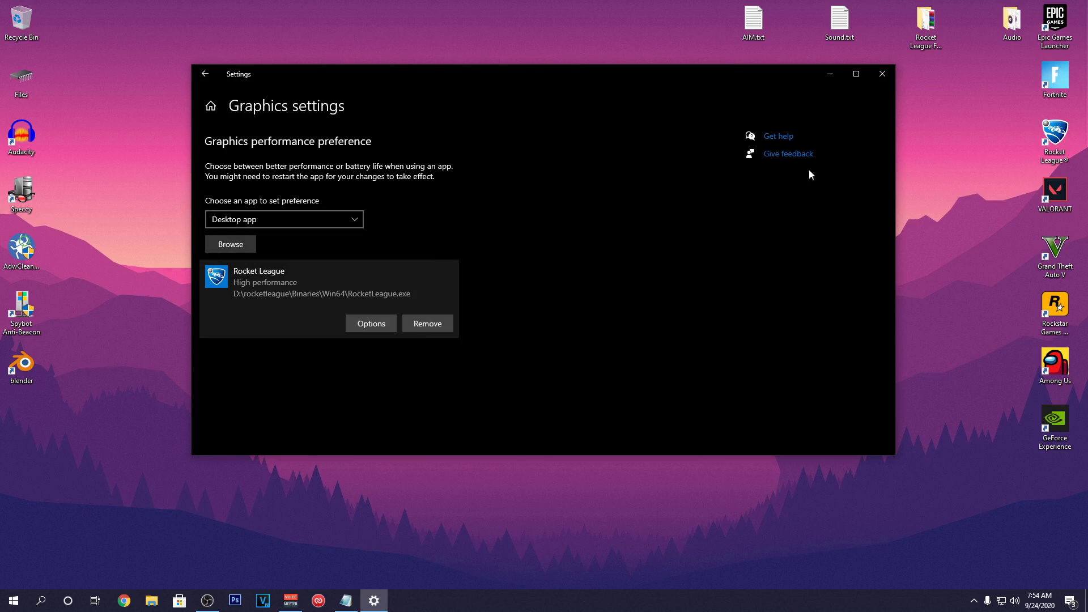
click(882, 74)
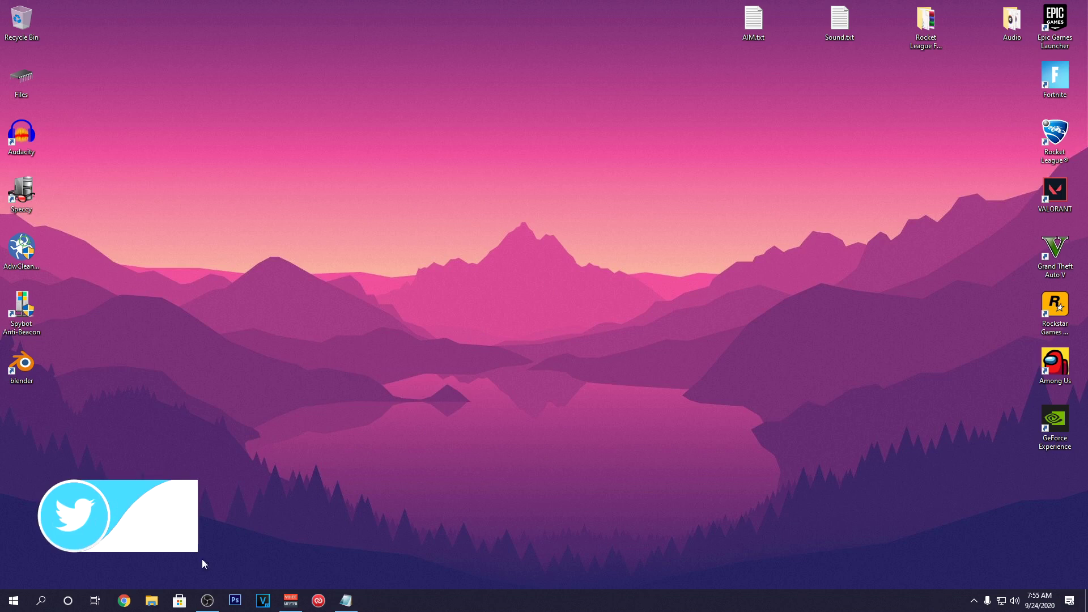
Step: Open the Properties of RocketLeague.exe in D:\rocketleague\Binaries\Win64
click(152, 602)
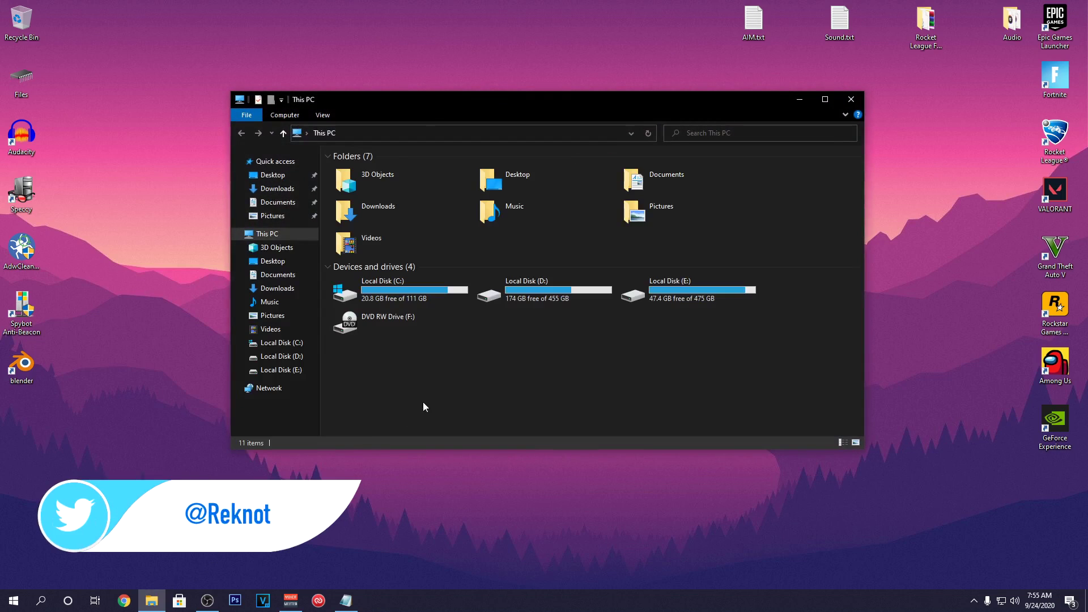
double_click(558, 298)
double_click(380, 253)
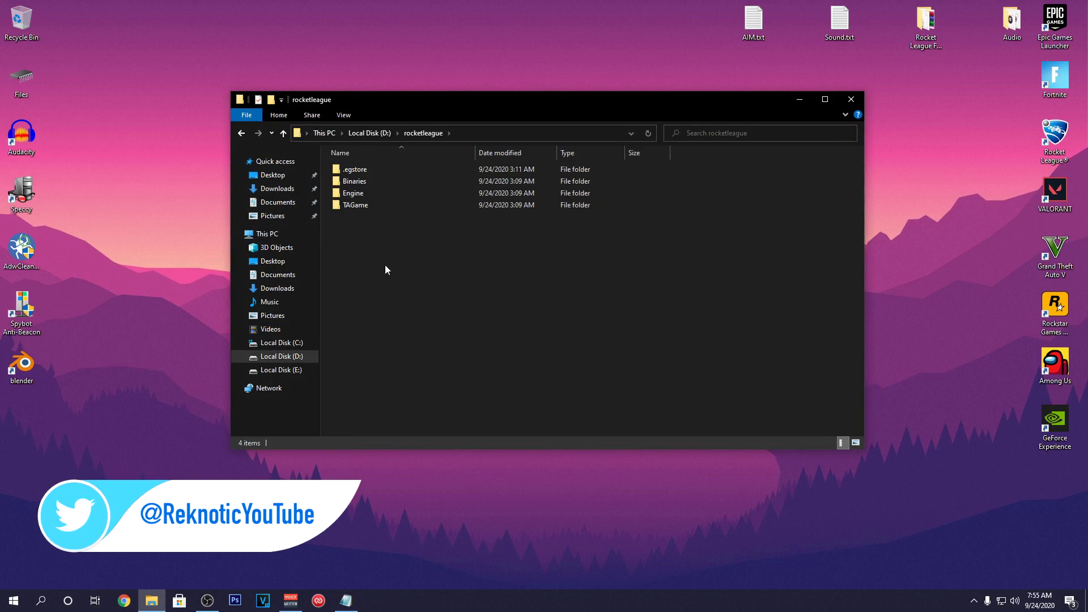
double_click(368, 182)
double_click(372, 169)
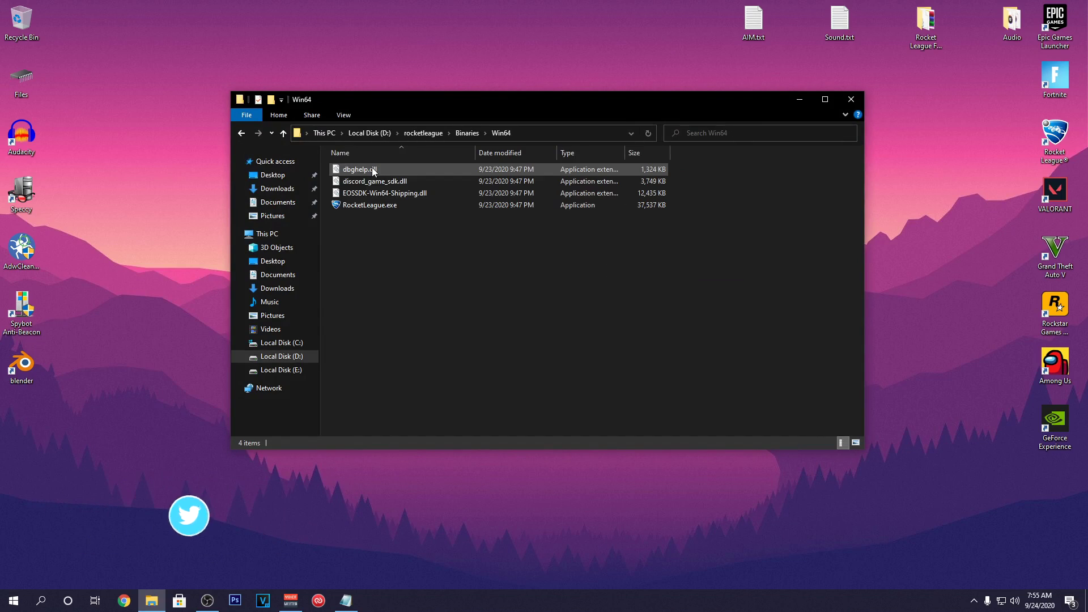
right_click(396, 204)
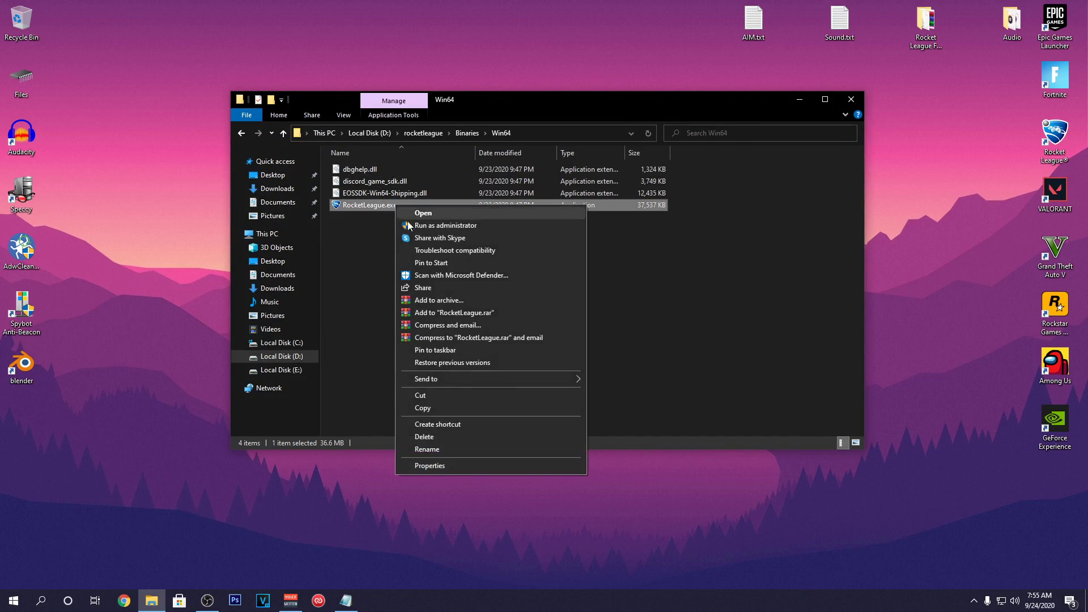
click(447, 465)
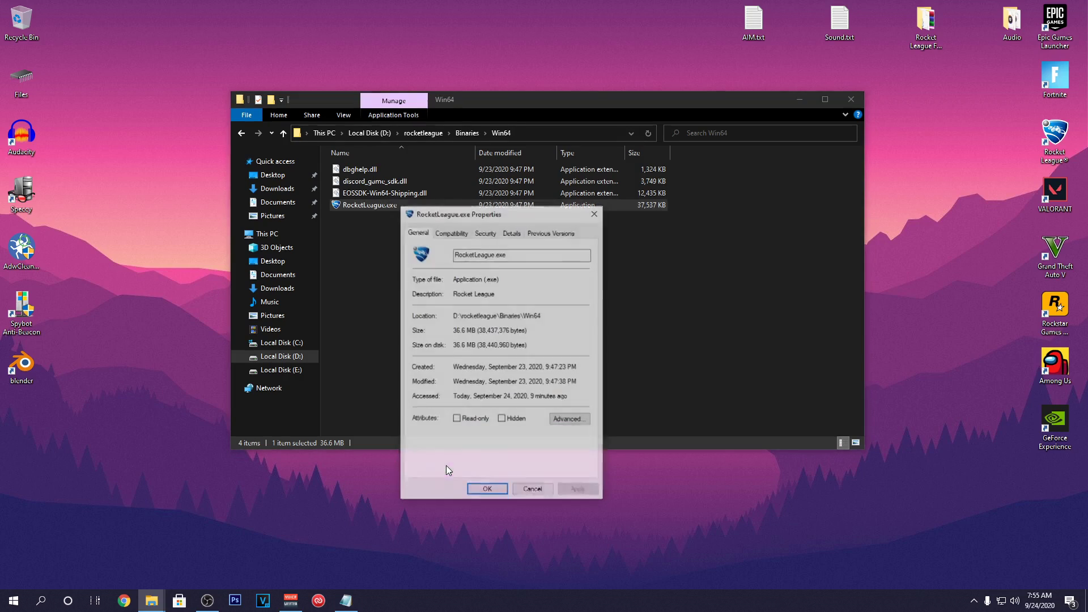
drag(473, 217, 530, 157)
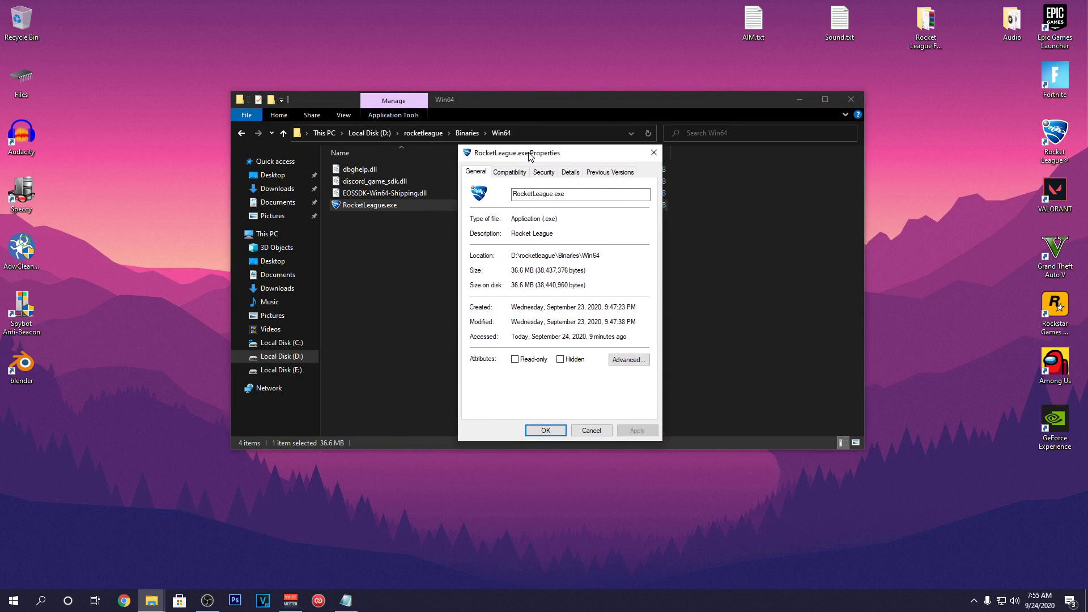
Step: Make RocketLeague.exe override high DPI scaling, performed by Application, and apply the compatibility changes
click(511, 172)
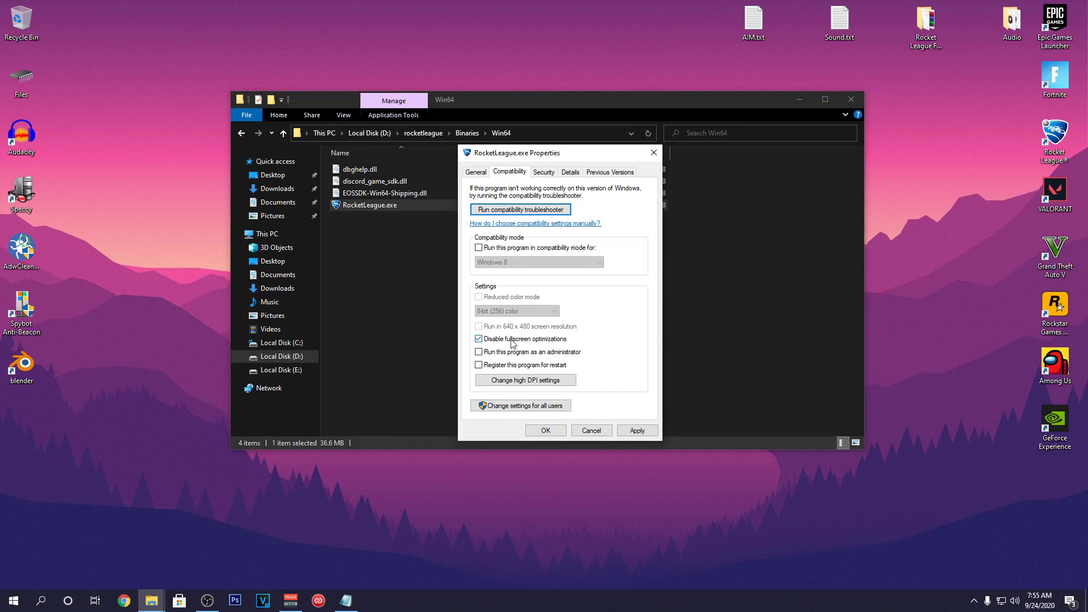
click(533, 379)
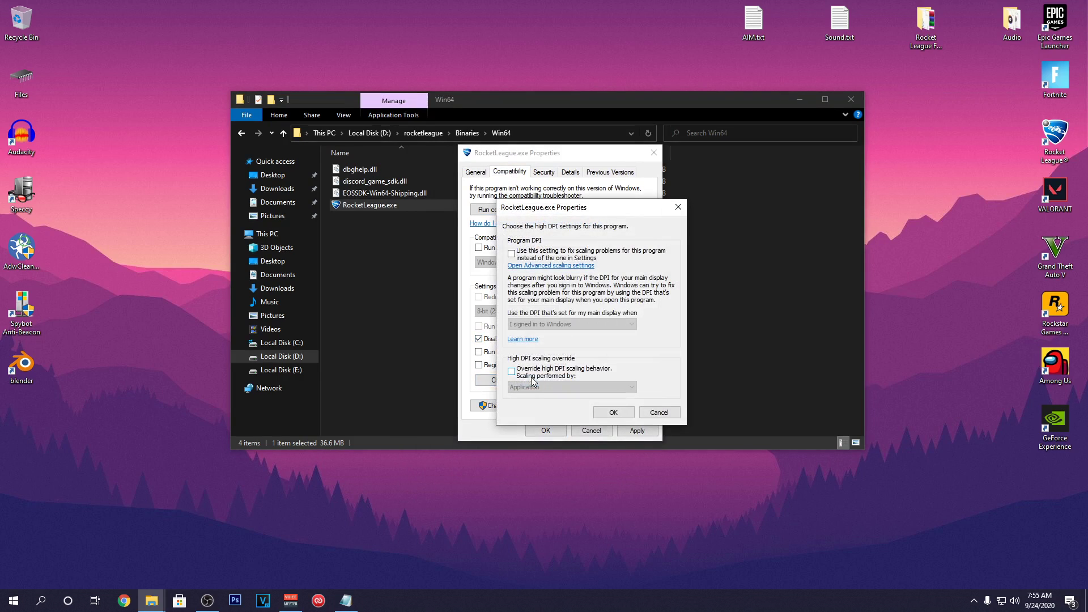
click(535, 372)
click(535, 388)
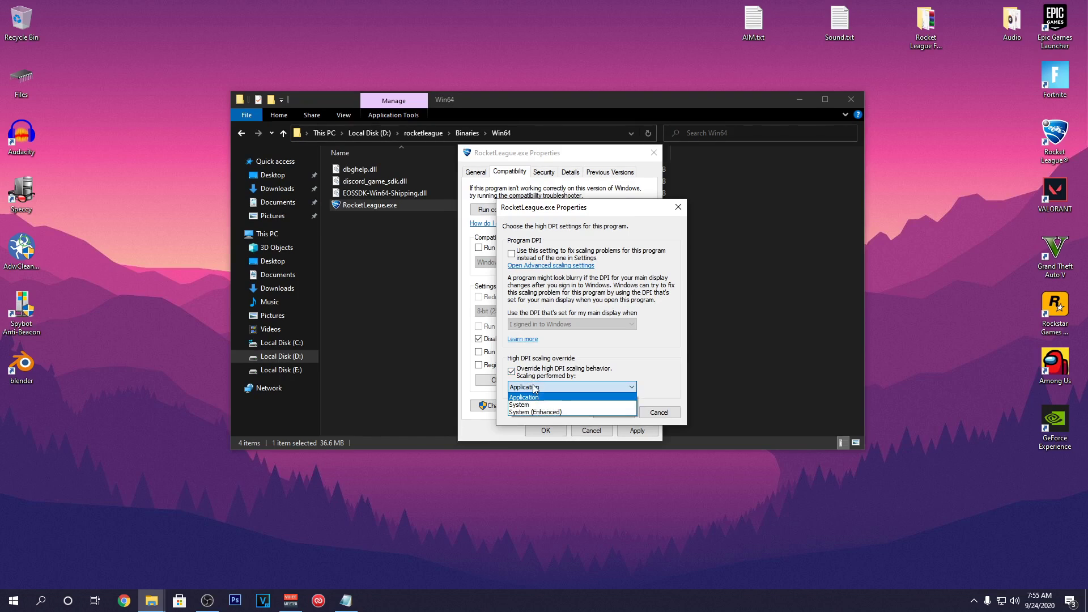
click(533, 399)
click(614, 412)
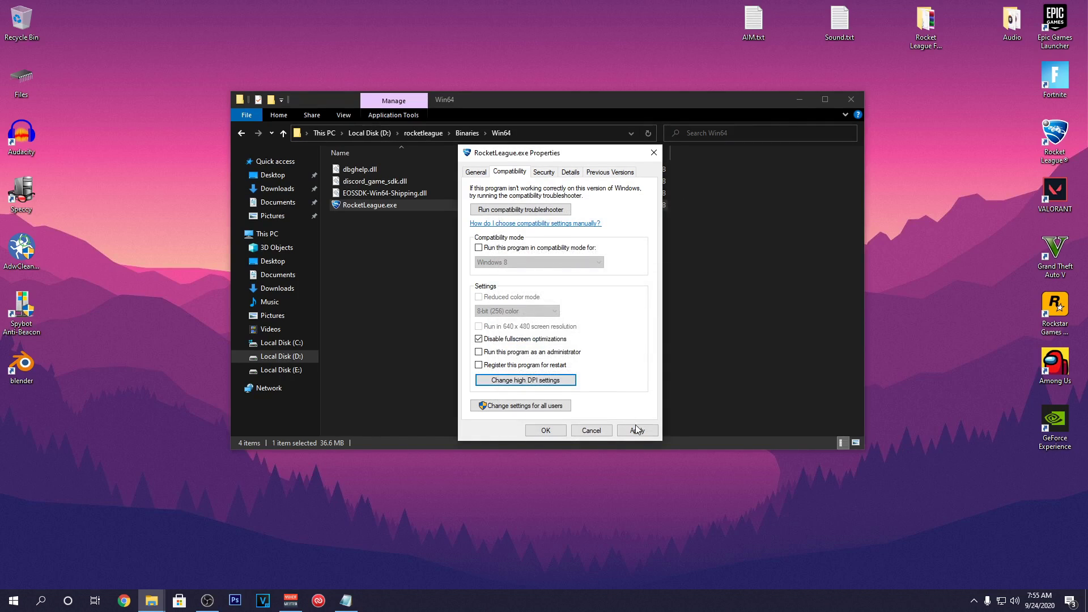
click(638, 430)
click(548, 430)
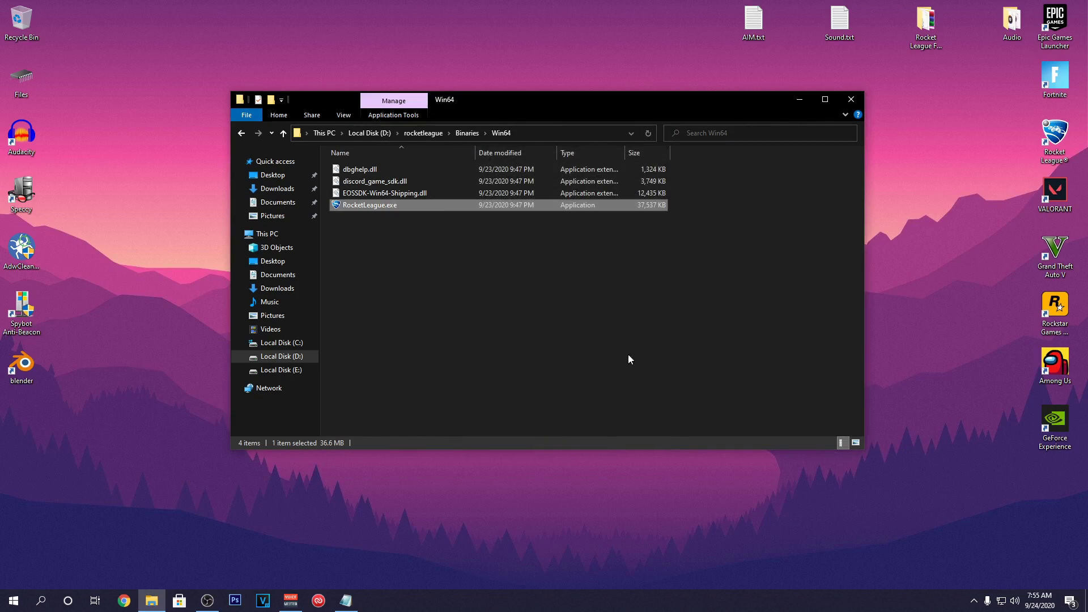
Step: Close File Explorer, then turn off Discord's Hardware Acceleration under Appearance and let it relaunch
click(849, 101)
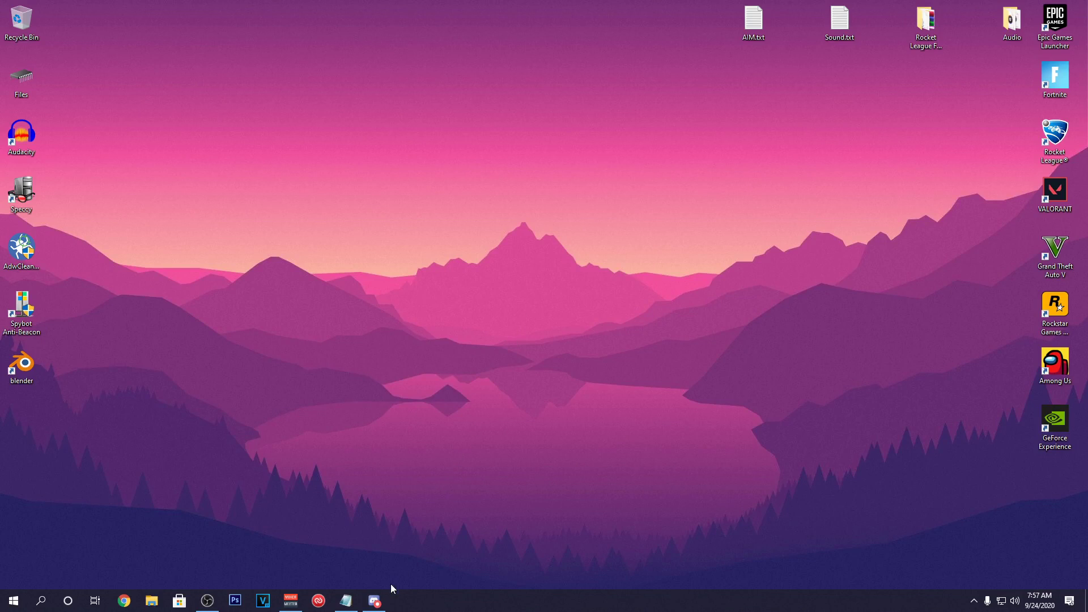
click(385, 598)
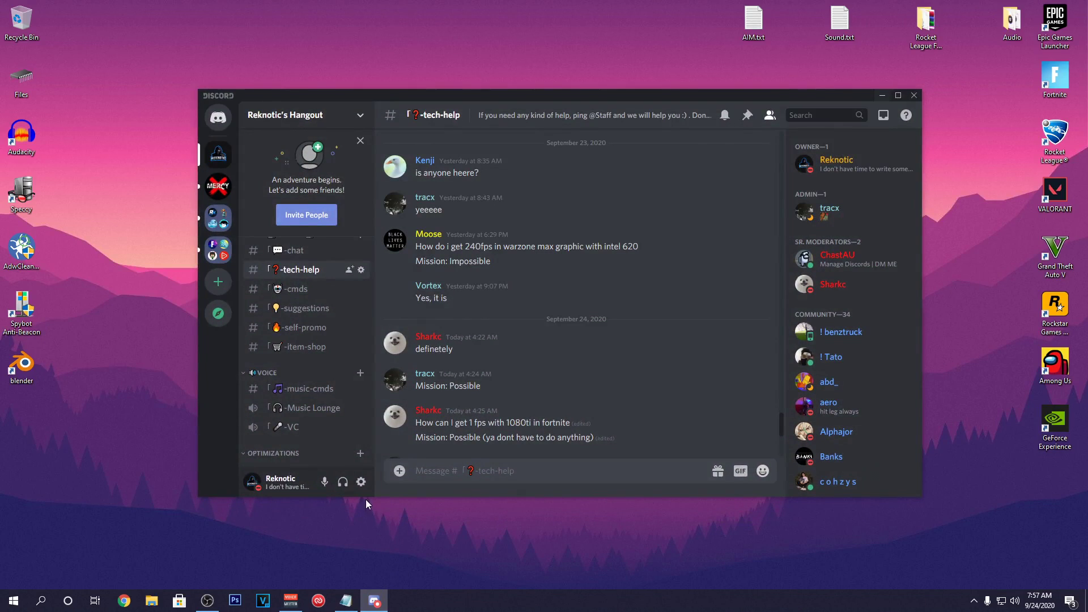
click(362, 483)
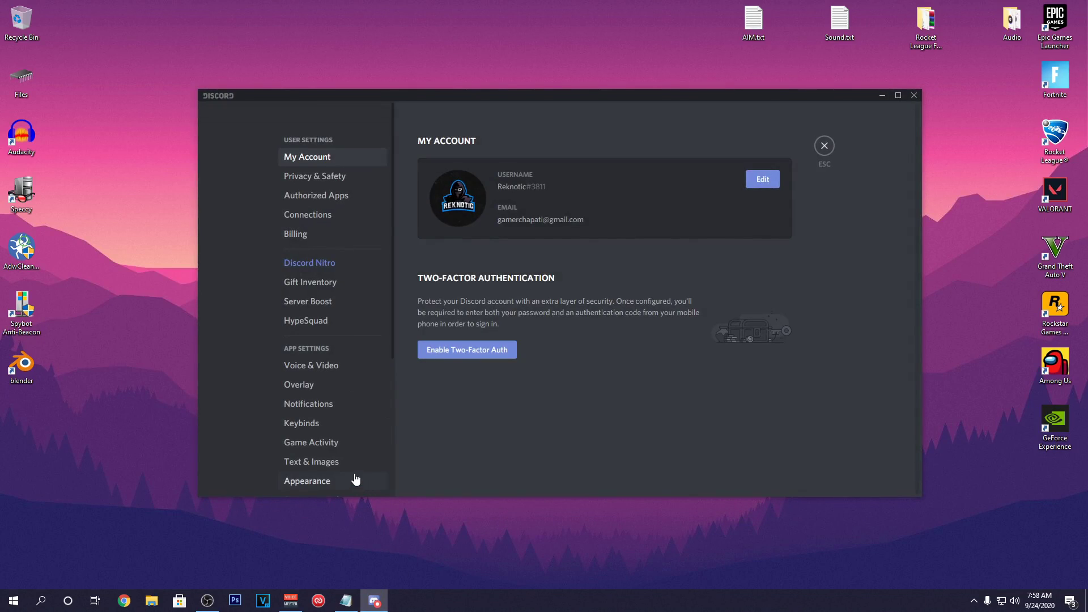
scroll(348, 413, down, 3)
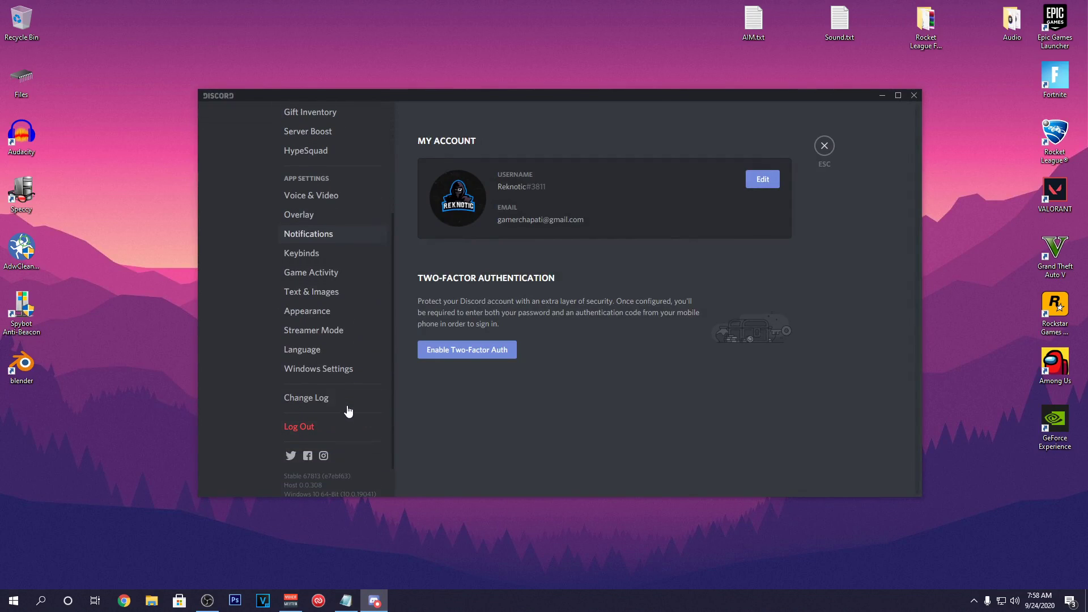
click(315, 310)
scroll(831, 377, down, 10)
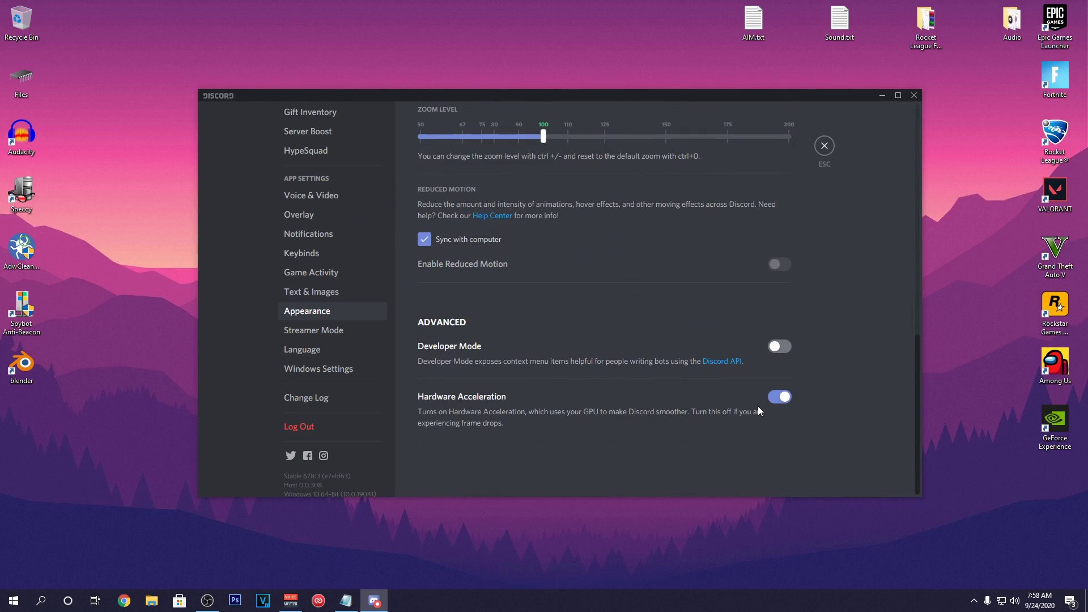
click(785, 398)
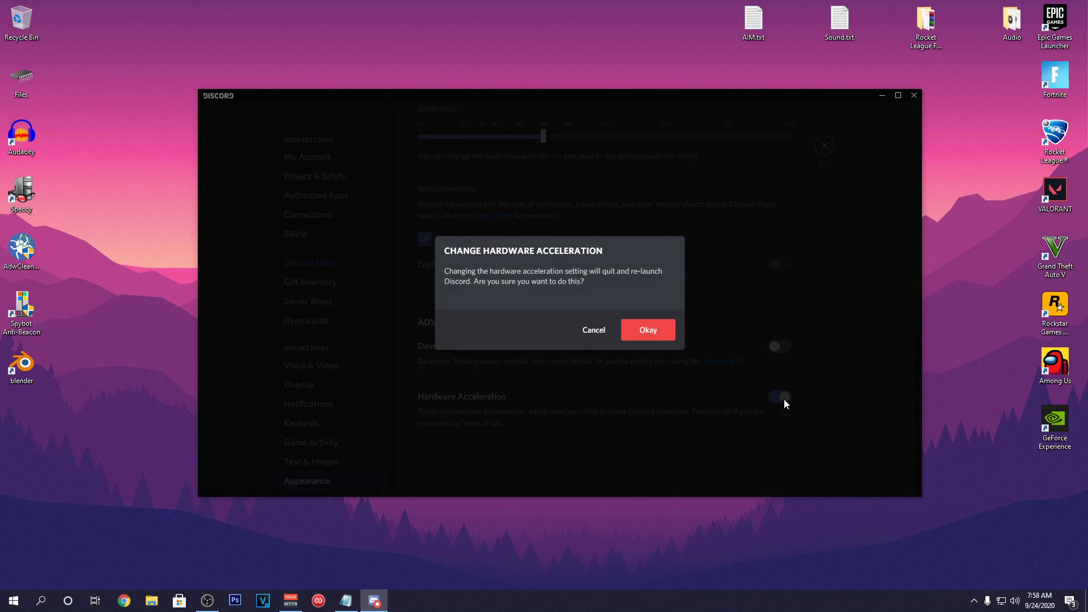
click(666, 335)
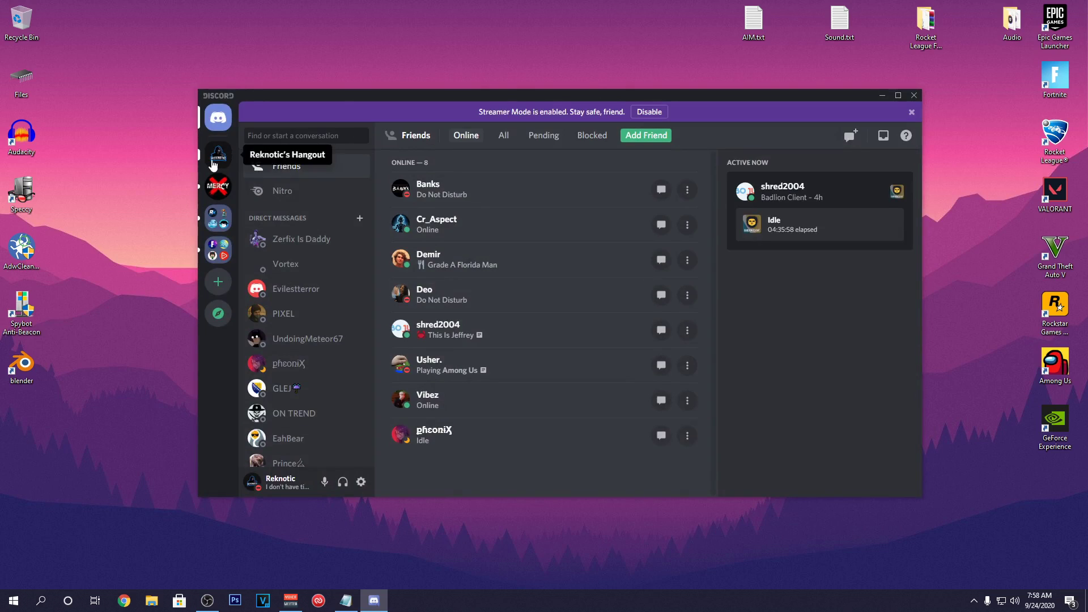
Step: Return to the tech-help channel, scroll up through the chat, and close Discord
click(218, 153)
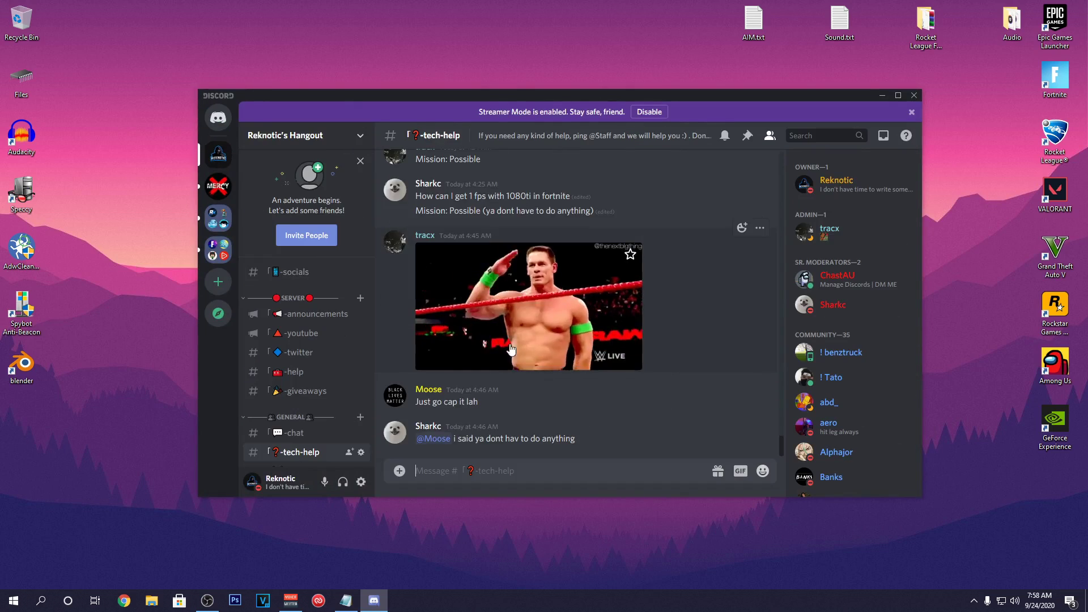
scroll(625, 386, up, 10)
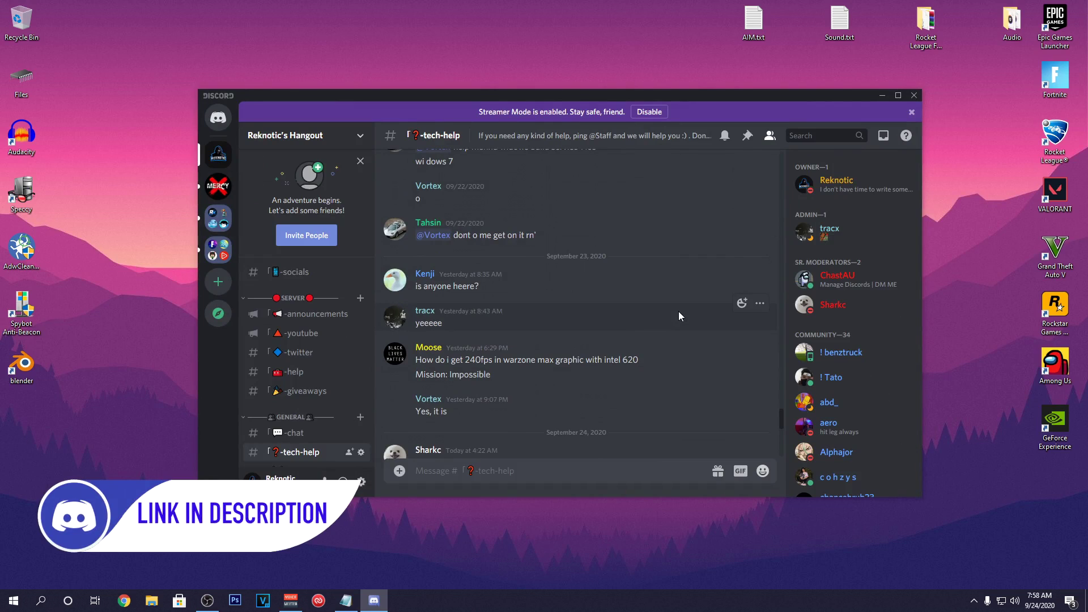
scroll(678, 311, up, 8)
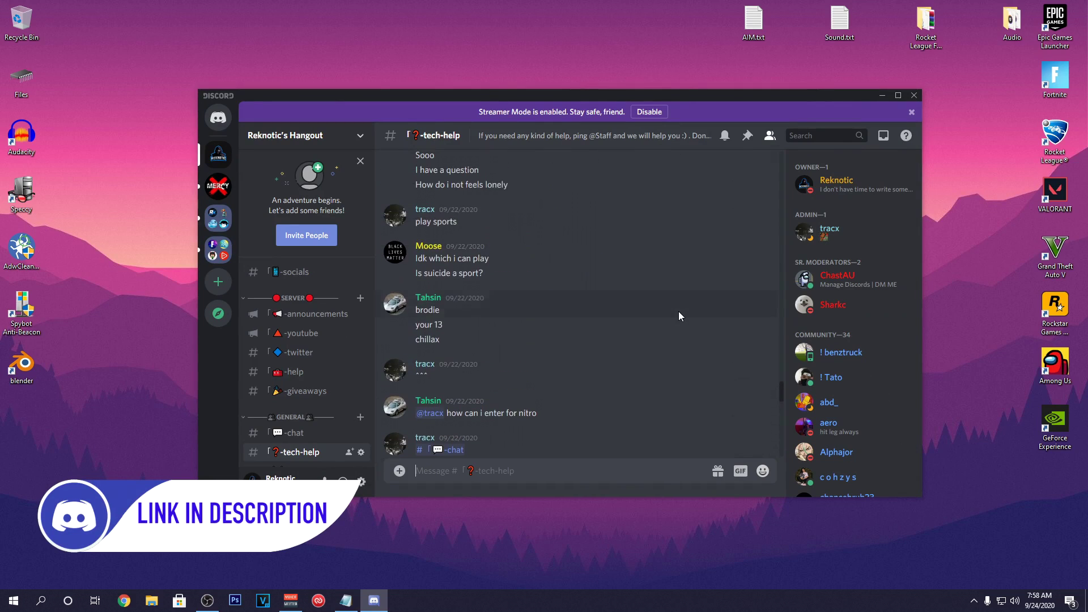
scroll(679, 311, up, 3)
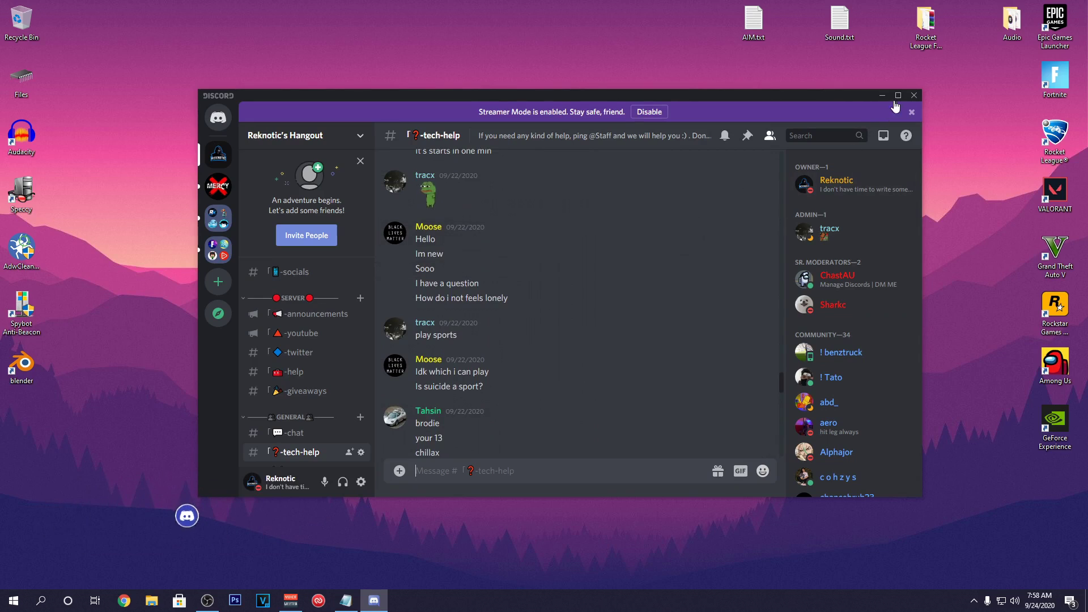
click(914, 95)
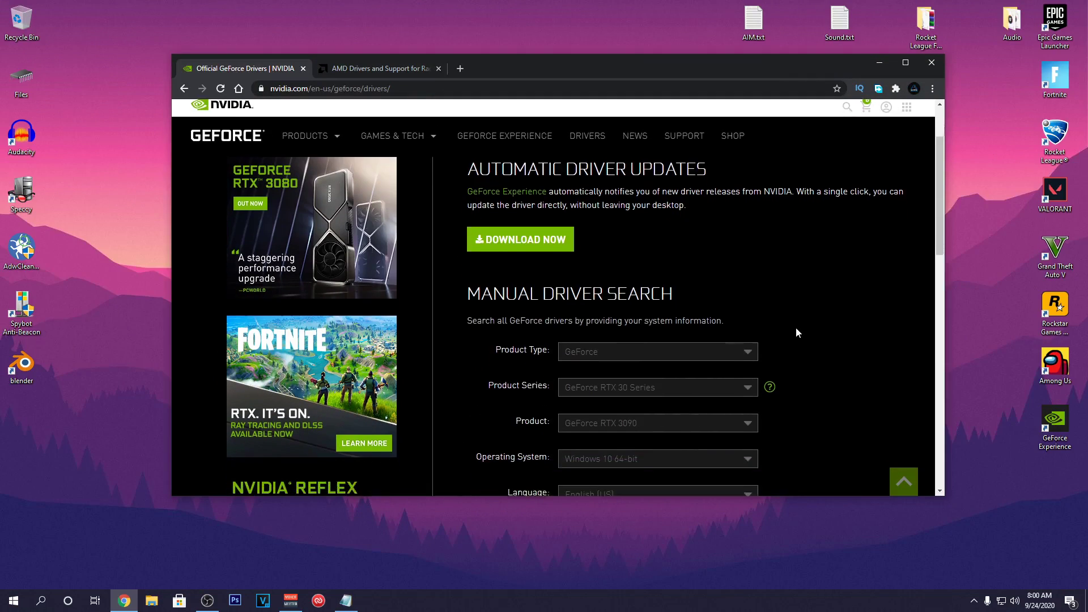
Step: Run NVIDIA's manual driver search for the RTX 3090 on Windows 10 64-bit and view the 456.38 results
scroll(796, 333, down, 1)
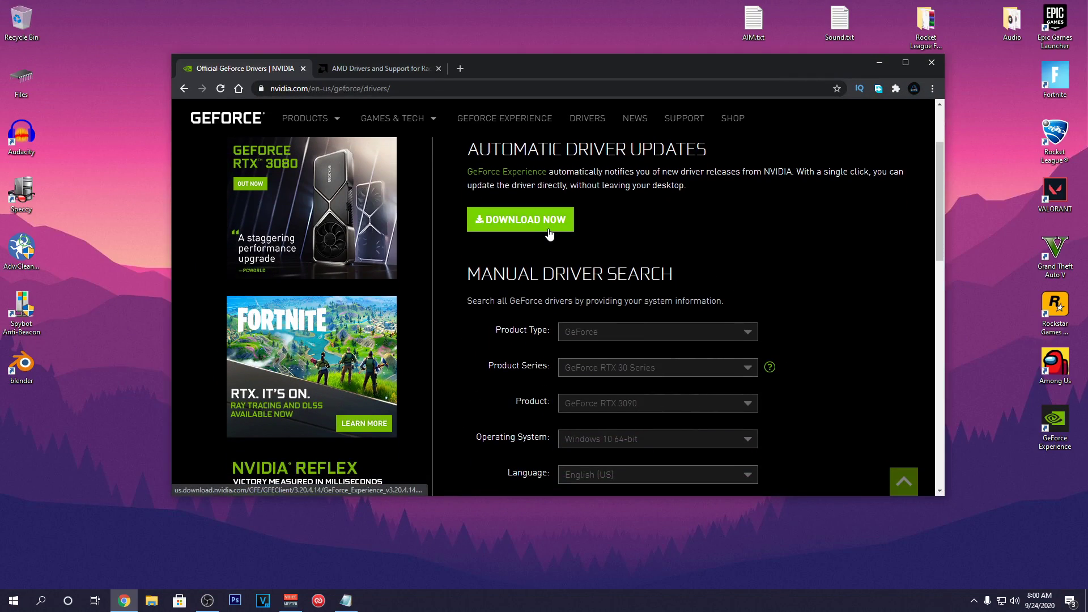
scroll(627, 425, down, 3)
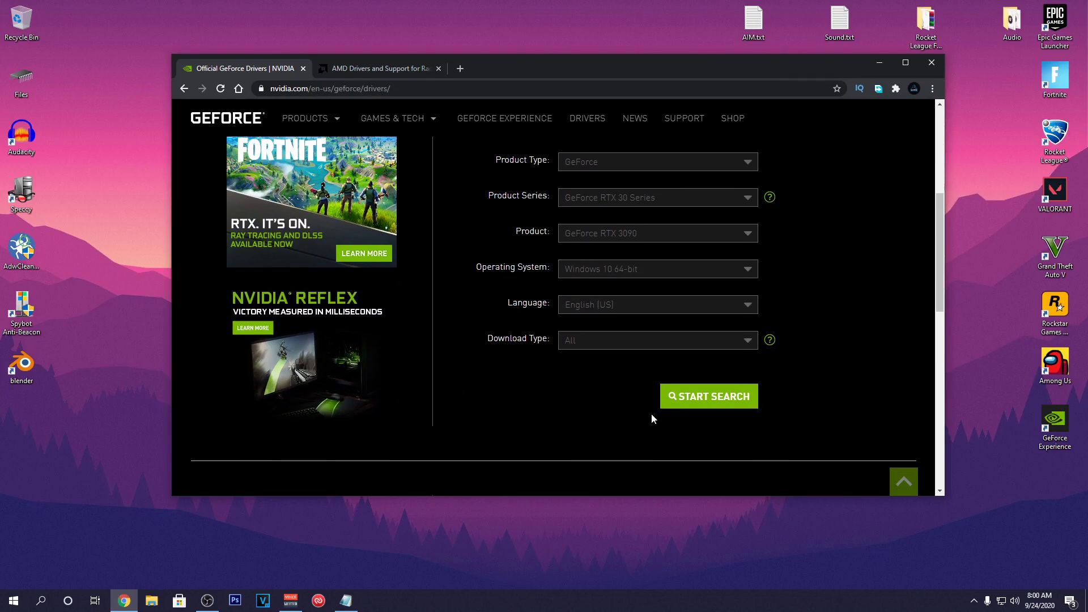
click(707, 400)
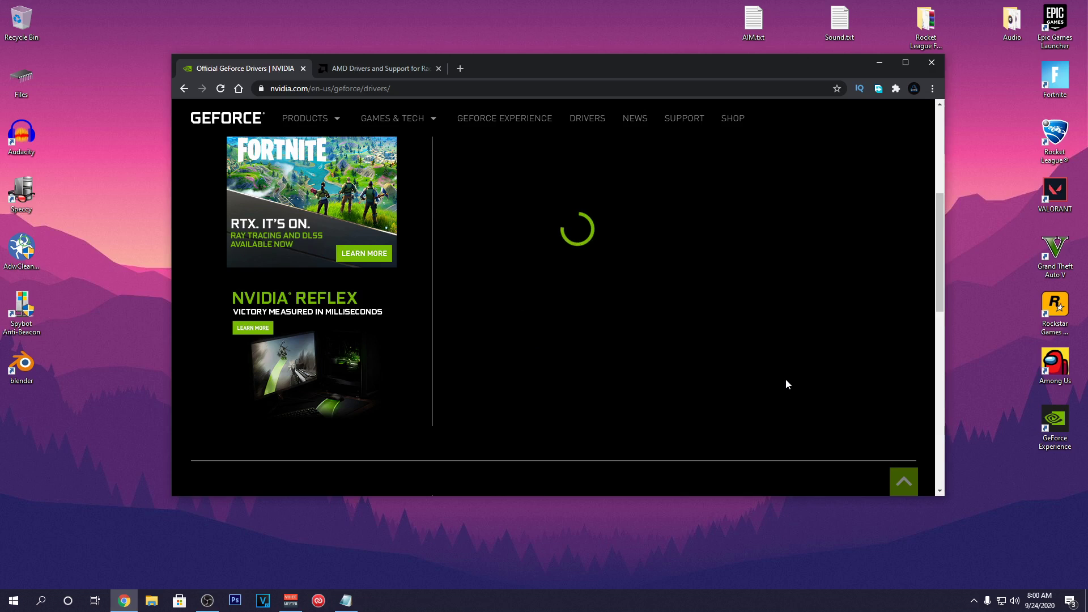
scroll(787, 379, down, 4)
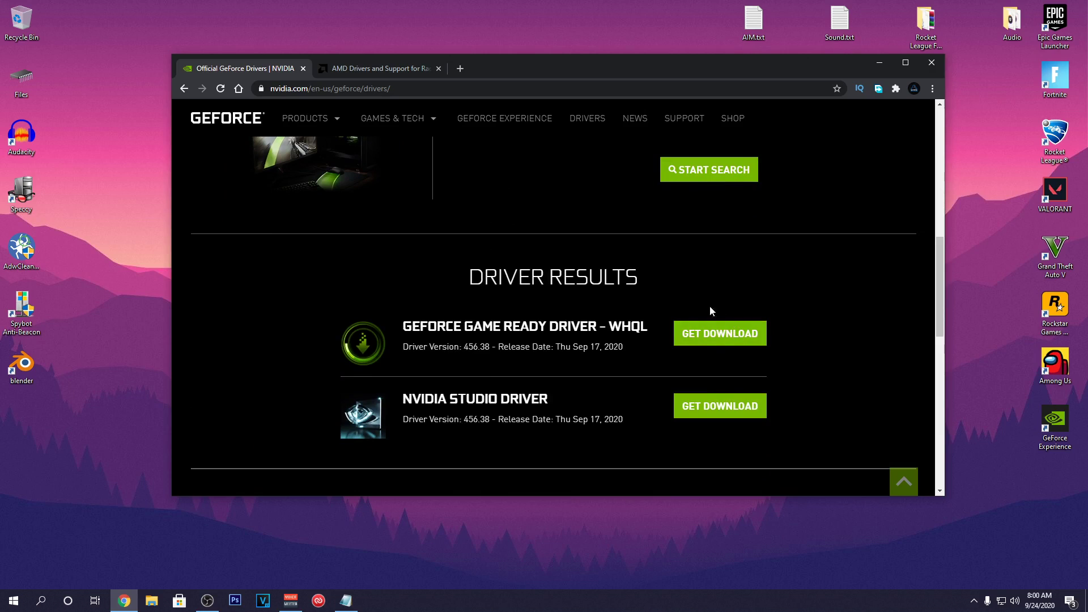
Step: Submit the Radeon RX 5700 XT on AMD's Drivers tab to load its drivers and support page
click(380, 70)
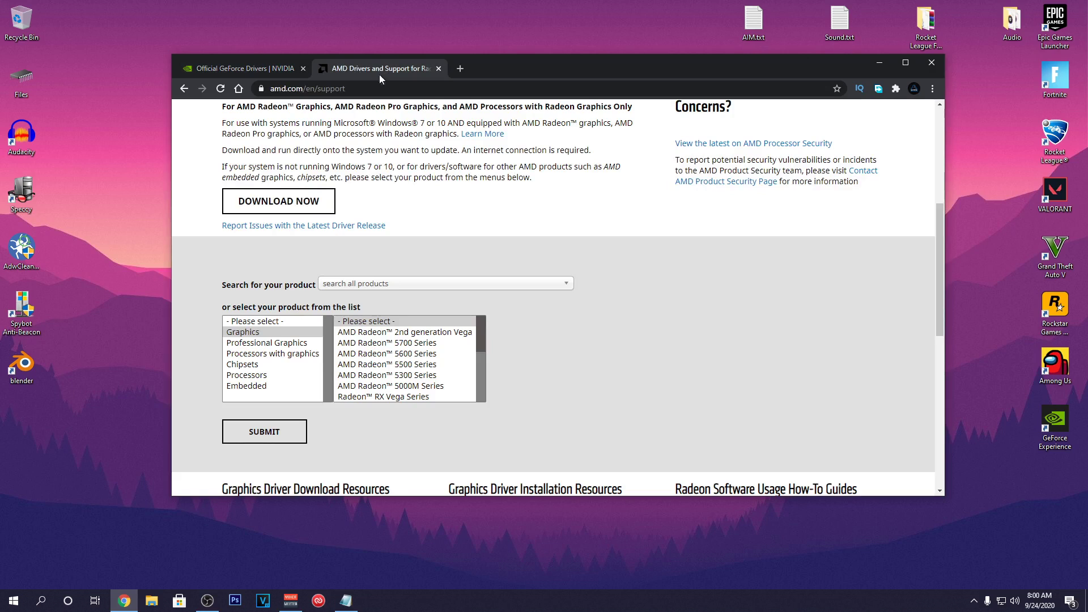
scroll(408, 250, up, 3)
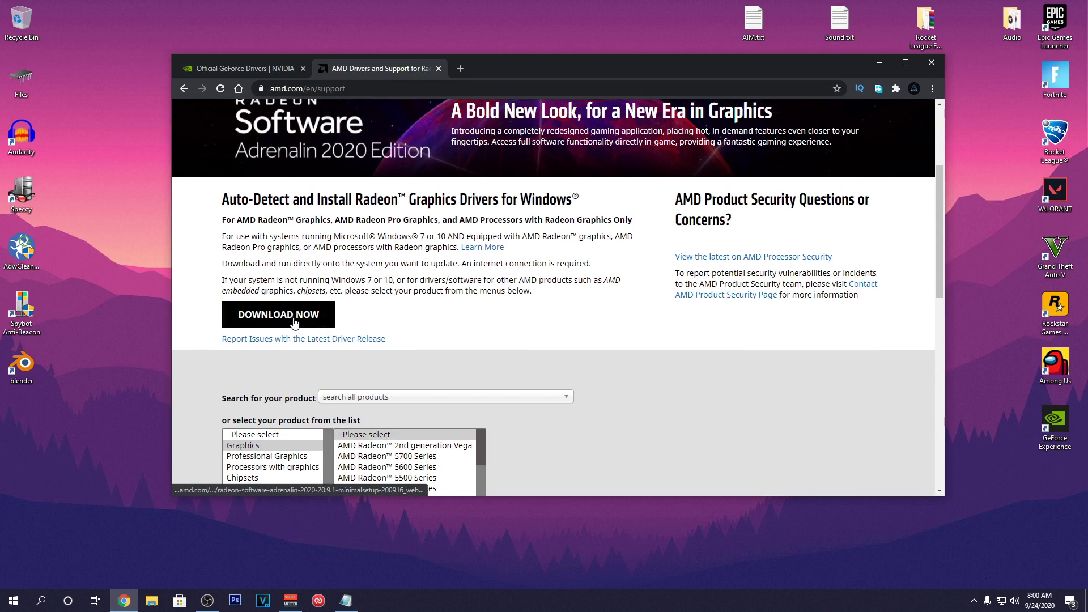
scroll(326, 334, down, 2)
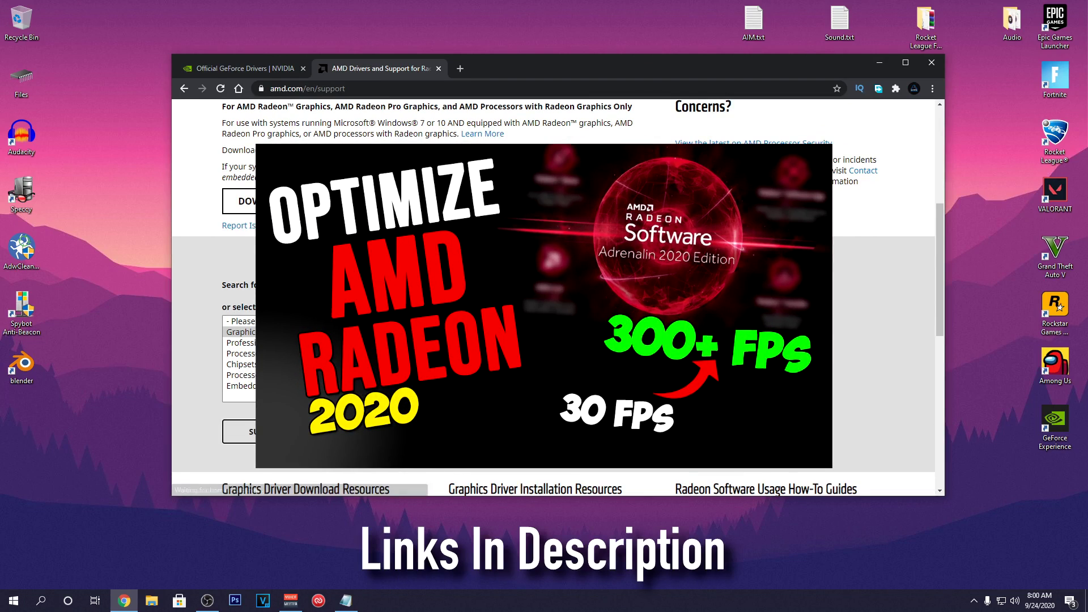
click(249, 432)
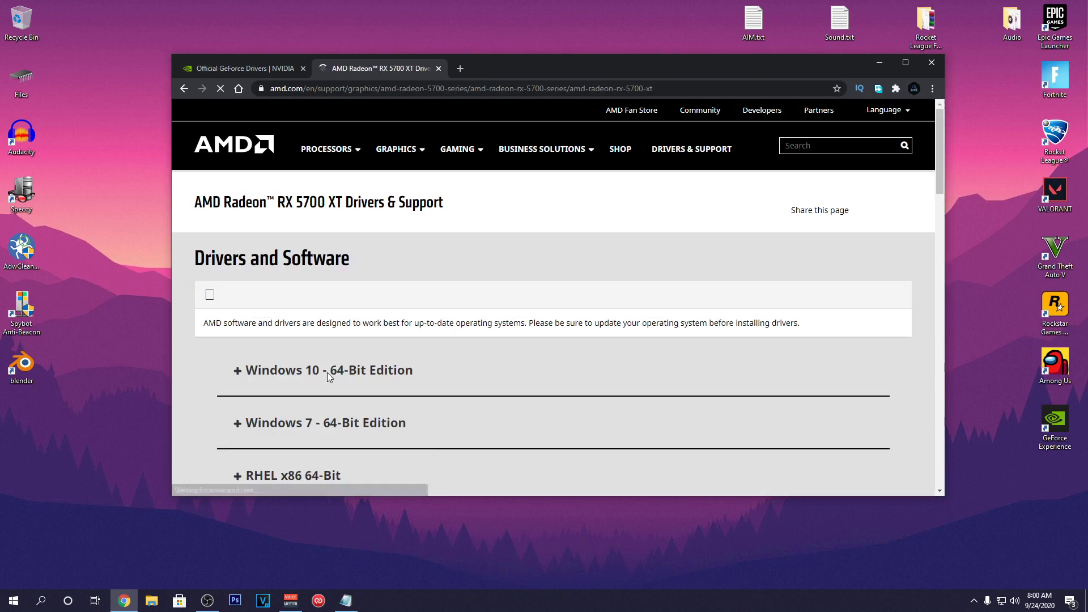